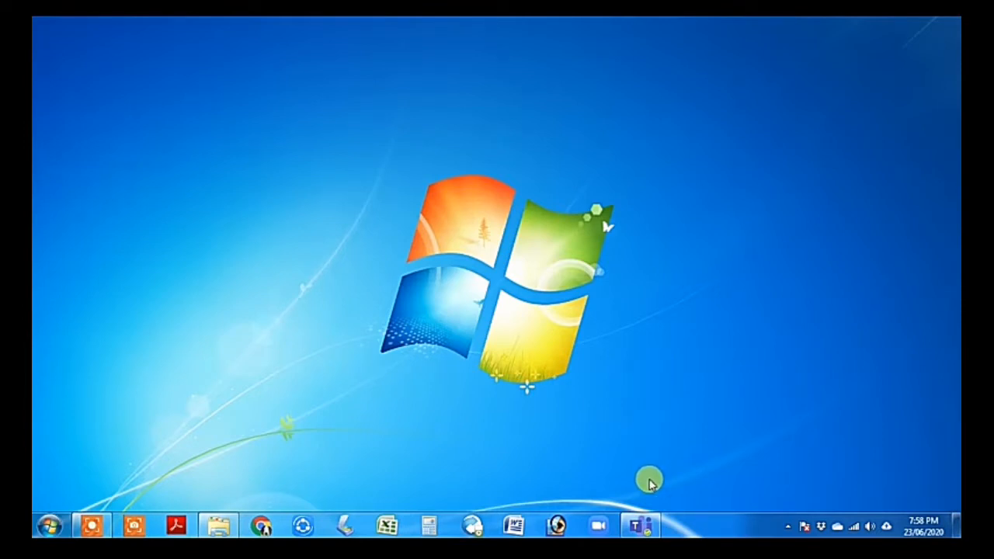
Restore the Microsoft Teams window from the taskbar
{"action": "left_click", "coordinate": [640, 526]}
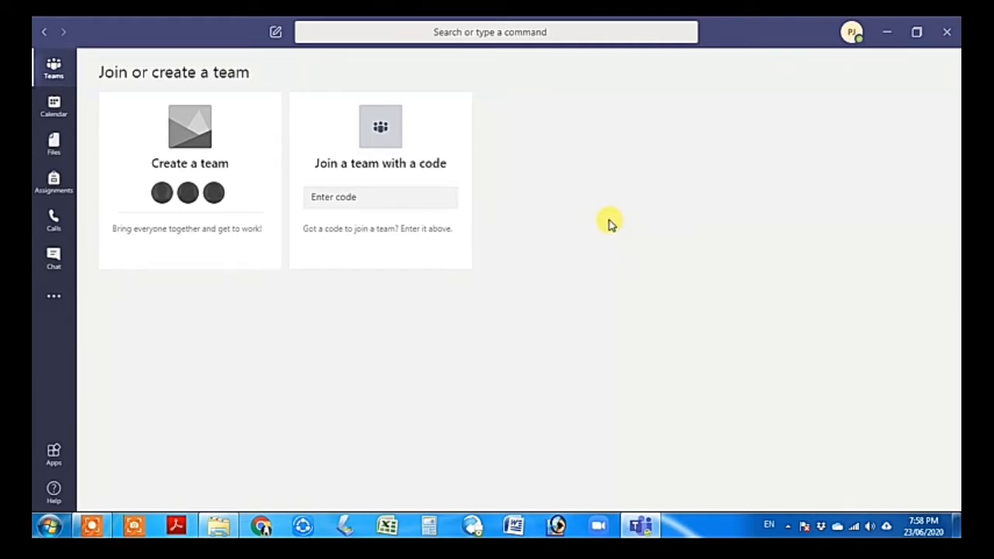
Start a new team from the Create a team card
{"action": "mouse_move", "coordinate": [202, 195]}
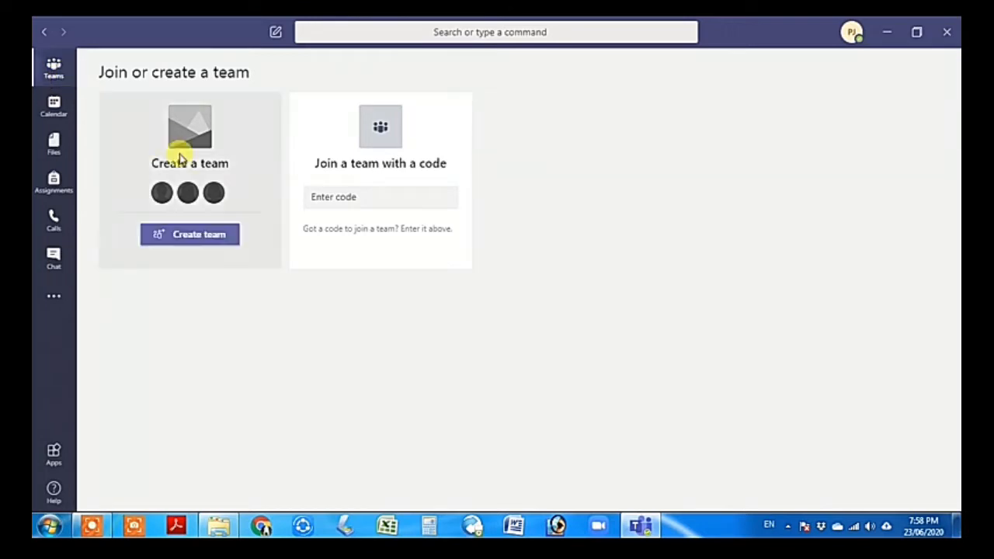
{"action": "left_click", "coordinate": [187, 238]}
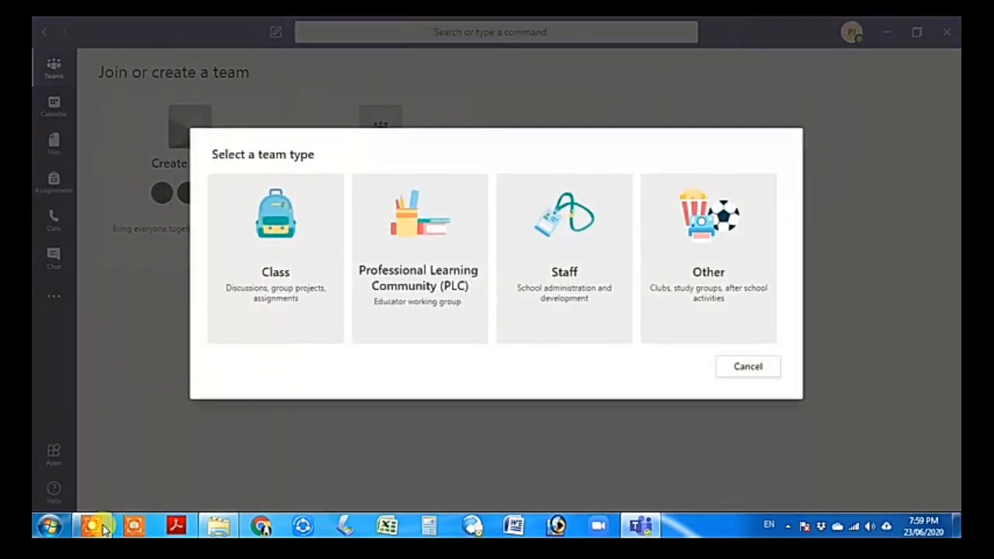
Pick Staff as the new team's type
{"action": "mouse_move", "coordinate": [101, 529]}
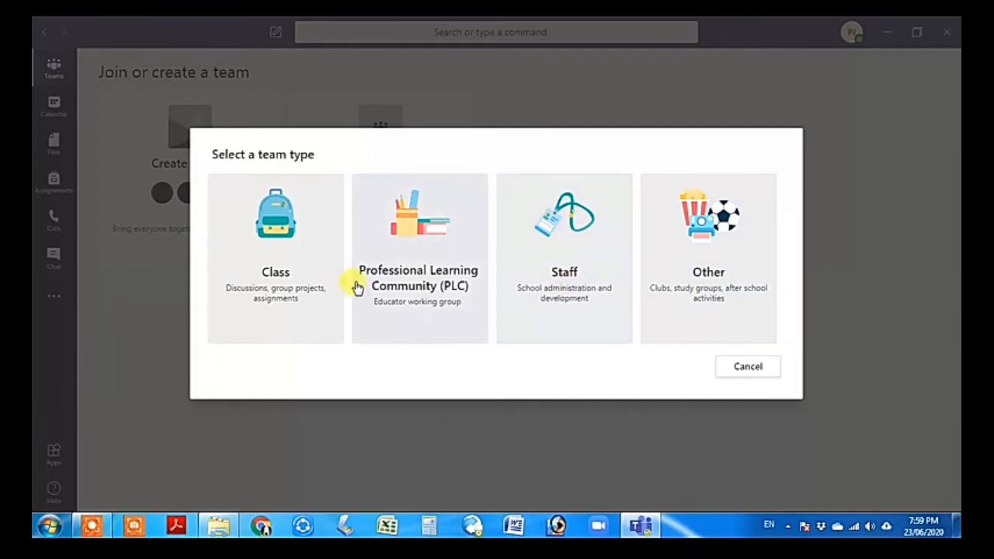
{"action": "left_click", "coordinate": [540, 264]}
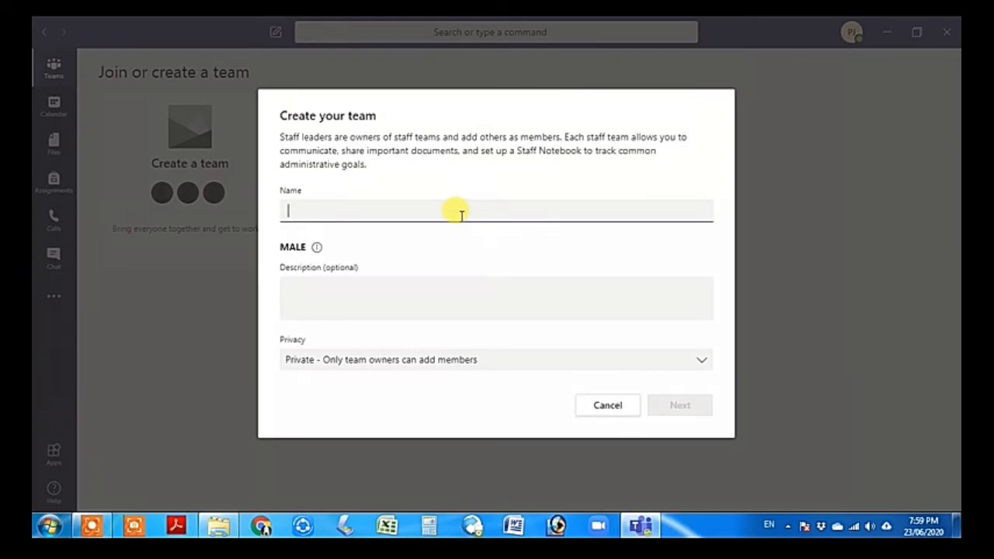
Name the team 'Jamia Tul Madina Johar Town', keep it Private, and continue
{"action": "type", "text": "Jamia"}
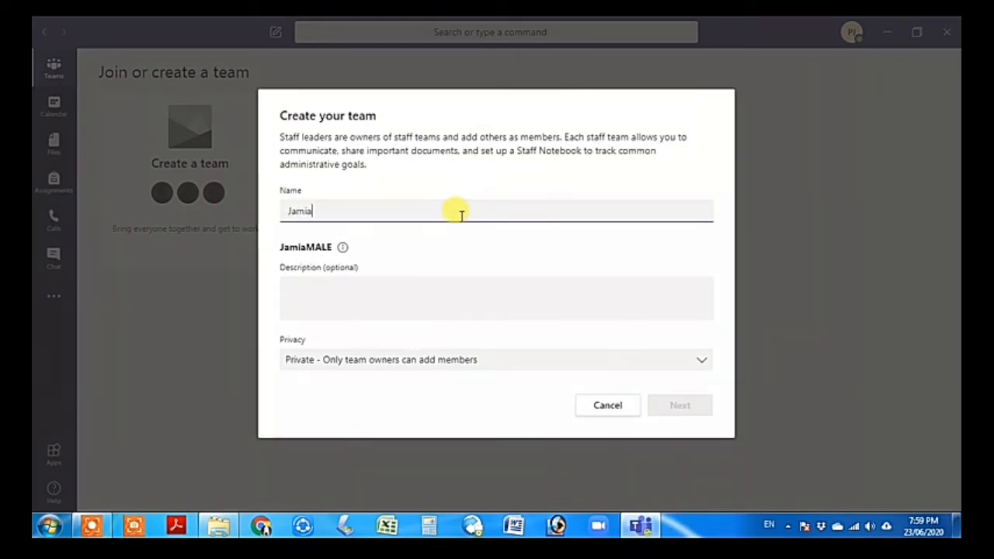
{"action": "type", "text": " Tul "}
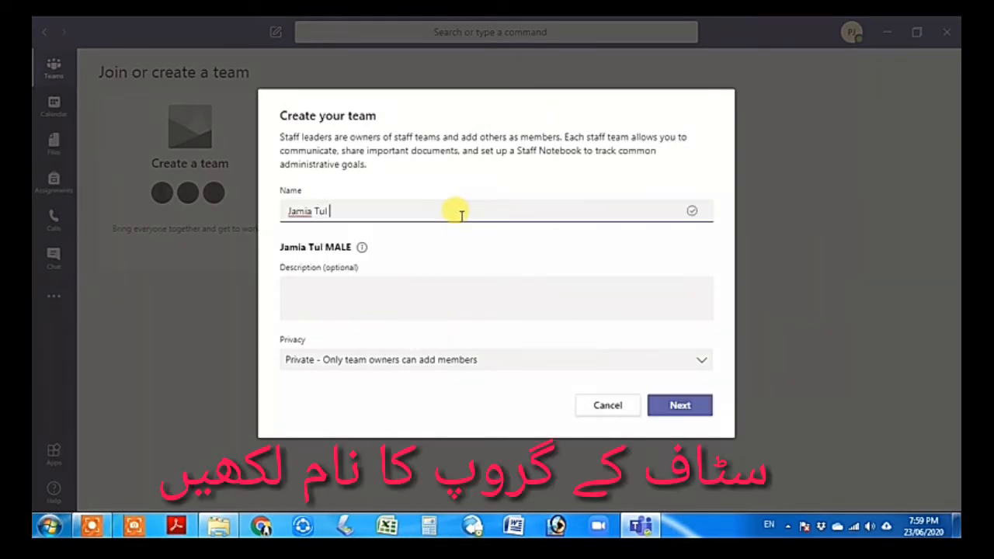
{"action": "type", "text": "Madina J"}
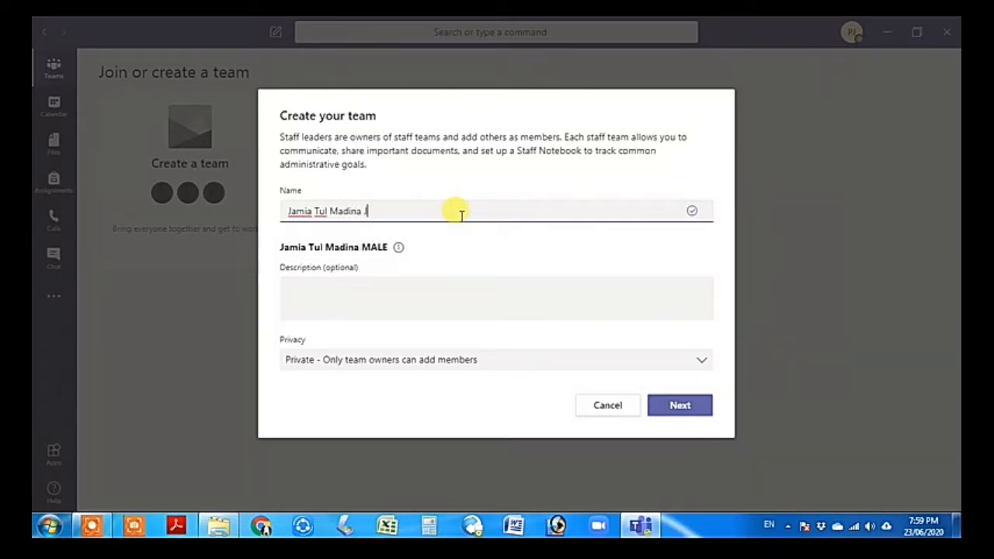
{"action": "type", "text": "ohar Town"}
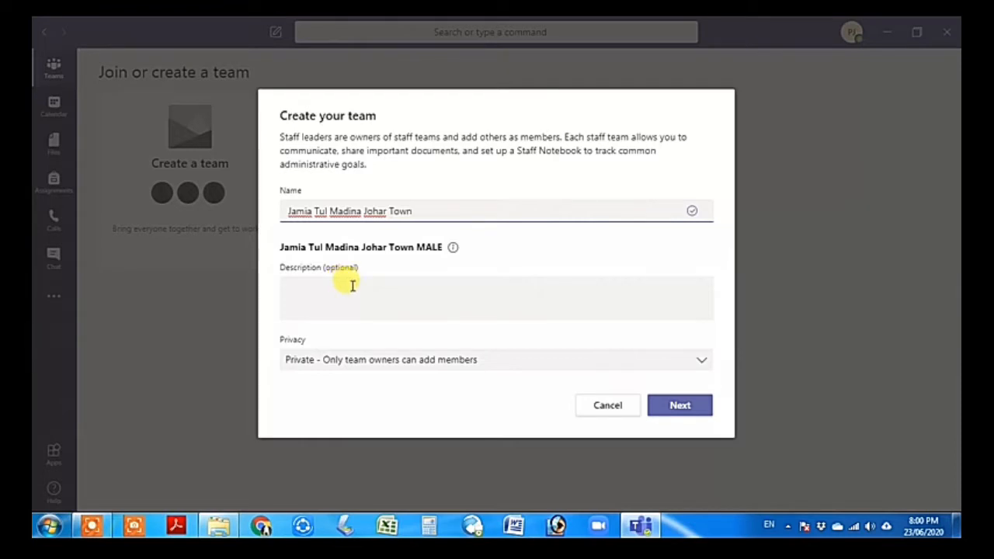
{"action": "left_click", "coordinate": [352, 365]}
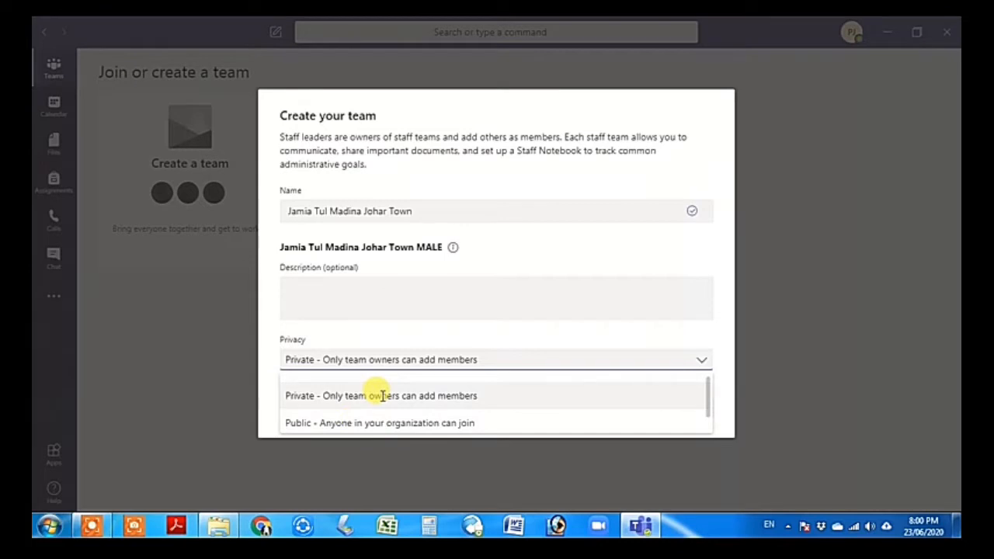
{"action": "left_click", "coordinate": [309, 397]}
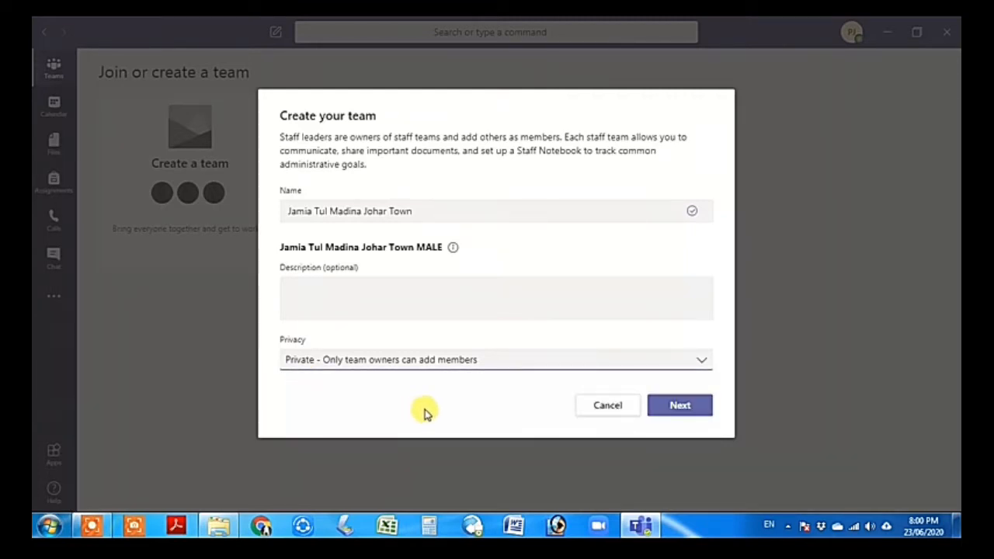
{"action": "left_click", "coordinate": [673, 411]}
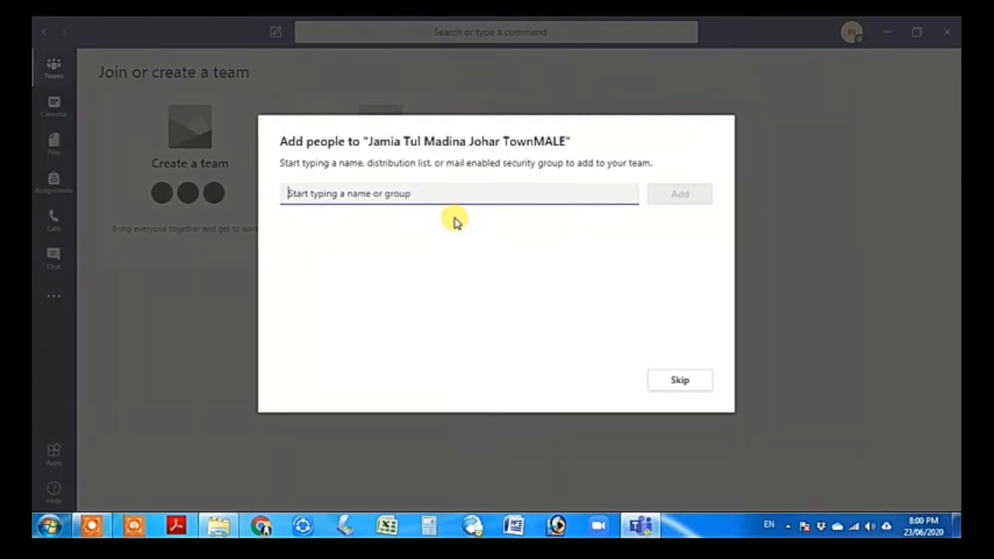
Add two students found by searching 'pak' as team members, then close the dialog
{"action": "type", "text": "pak"}
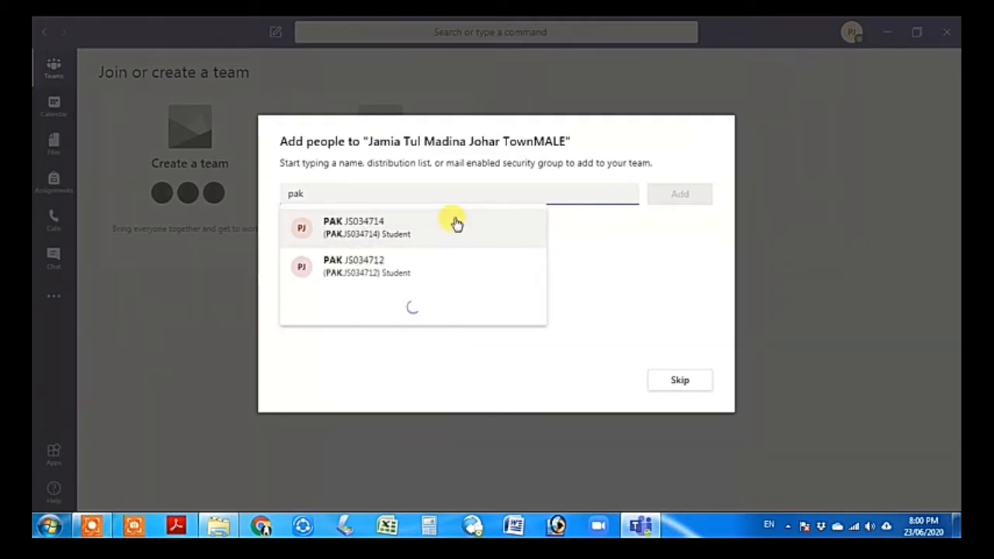
{"action": "left_click", "coordinate": [395, 237]}
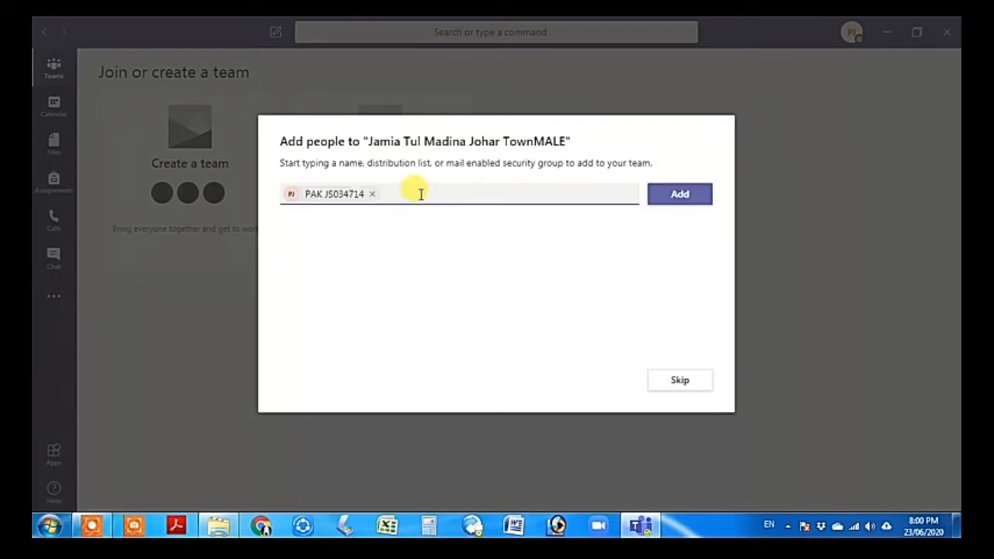
{"action": "type", "text": "pak"}
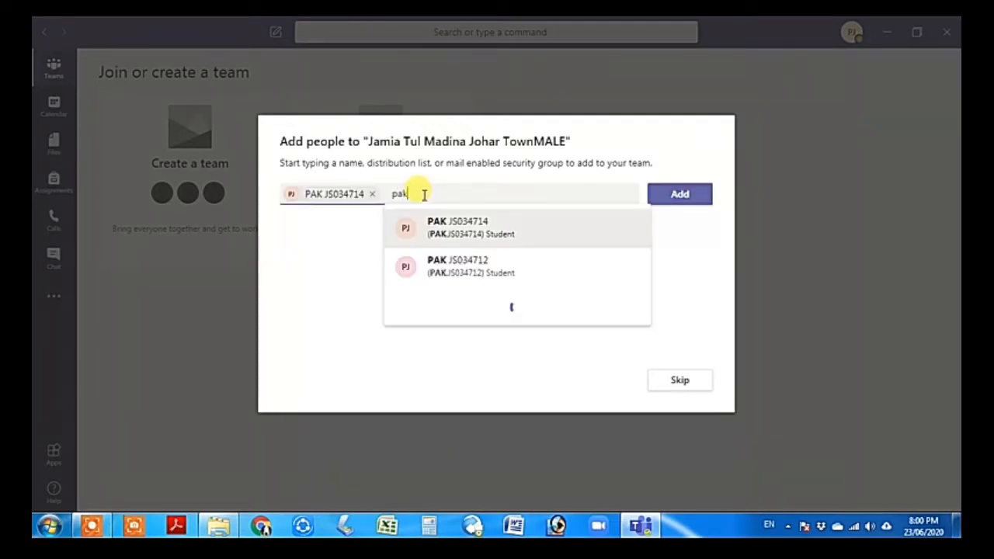
{"action": "key", "text": "Return"}
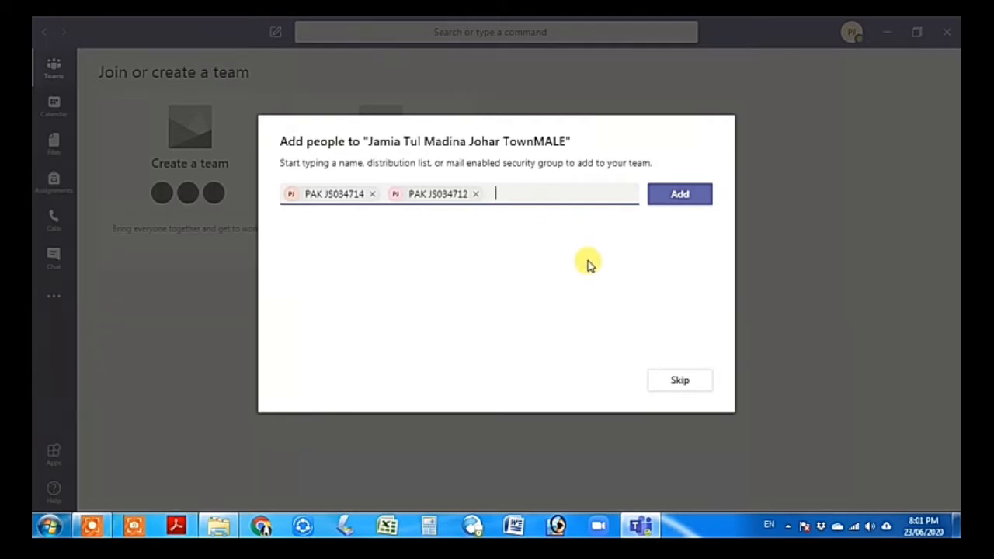
{"action": "left_click", "coordinate": [675, 198]}
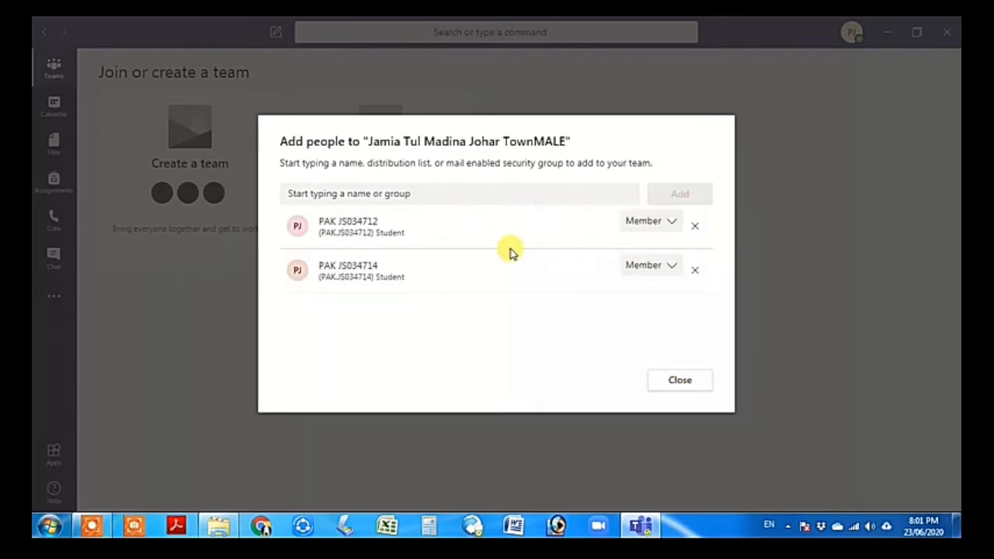
{"action": "left_click", "coordinate": [676, 381]}
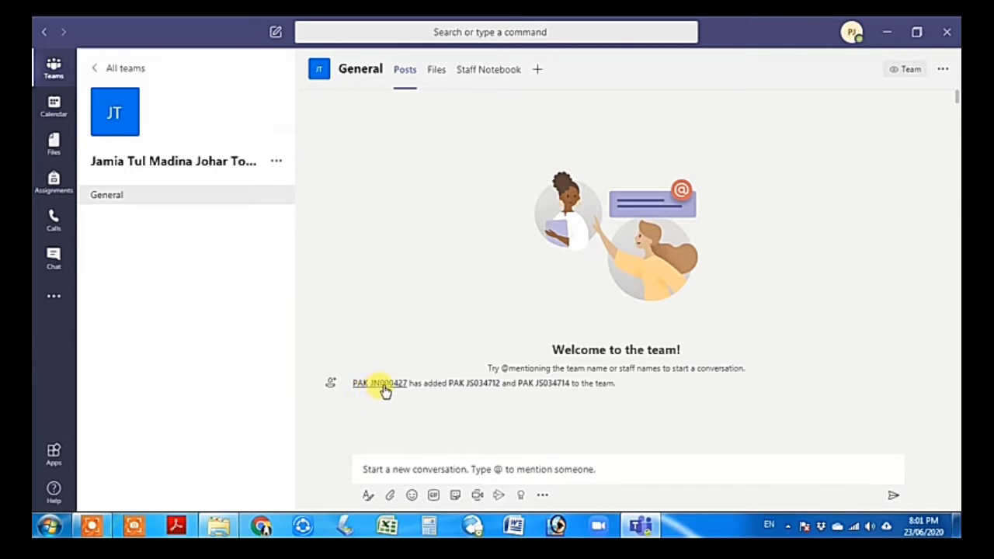
Return to All teams and go to the Join or create team page
{"action": "mouse_move", "coordinate": [381, 388]}
{"action": "left_click", "coordinate": [140, 72]}
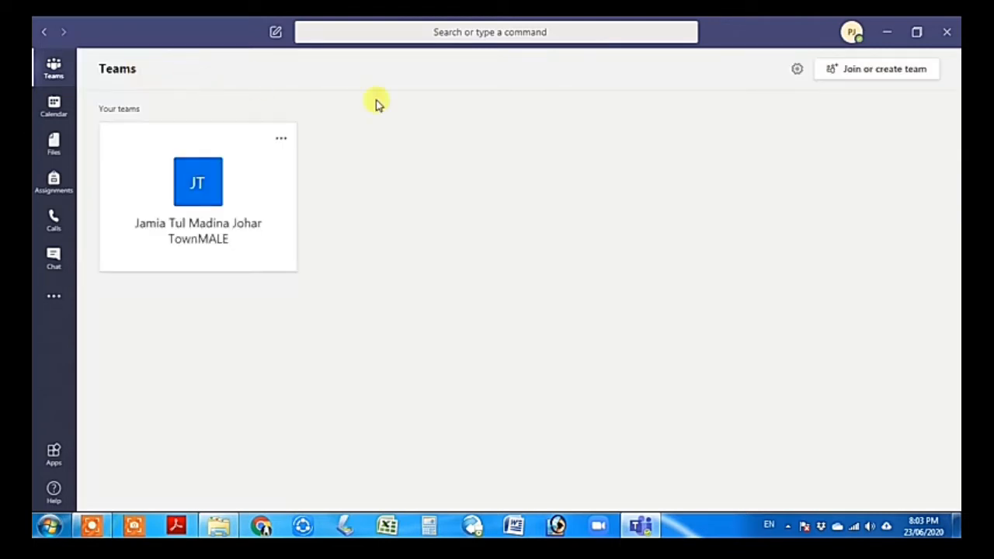
{"action": "left_click", "coordinate": [893, 75]}
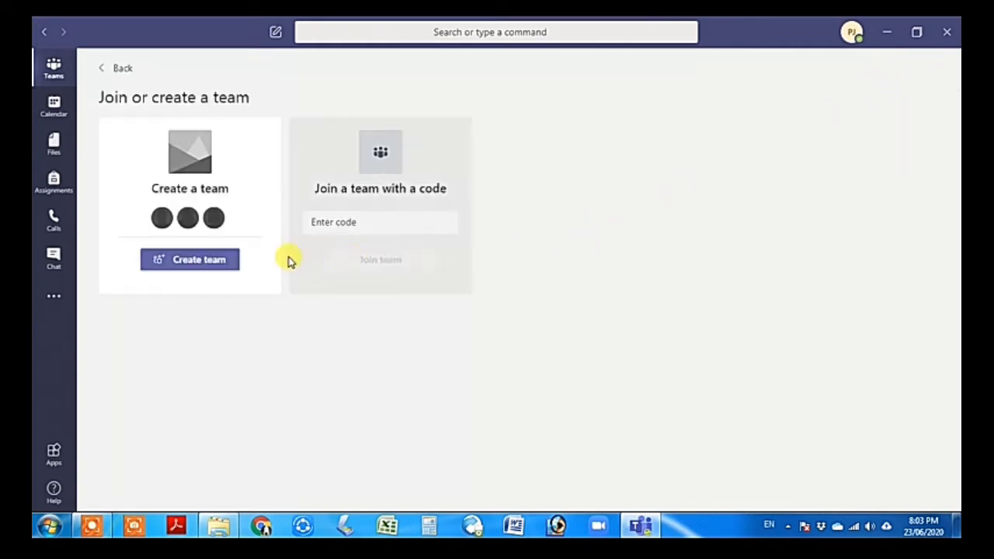
Create a Class team named 'Oola 6 years' and continue to adding students
{"action": "left_click", "coordinate": [216, 264]}
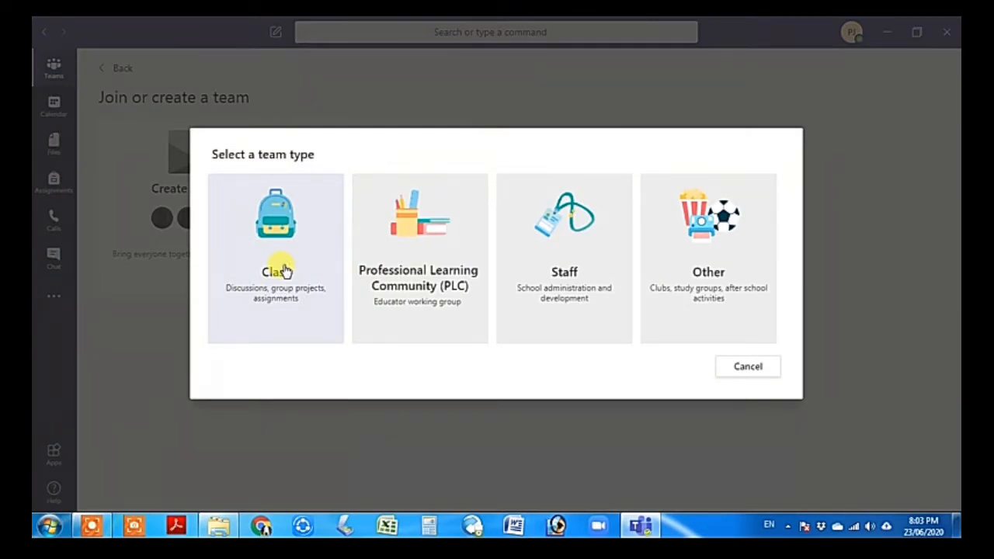
{"action": "left_click", "coordinate": [282, 271]}
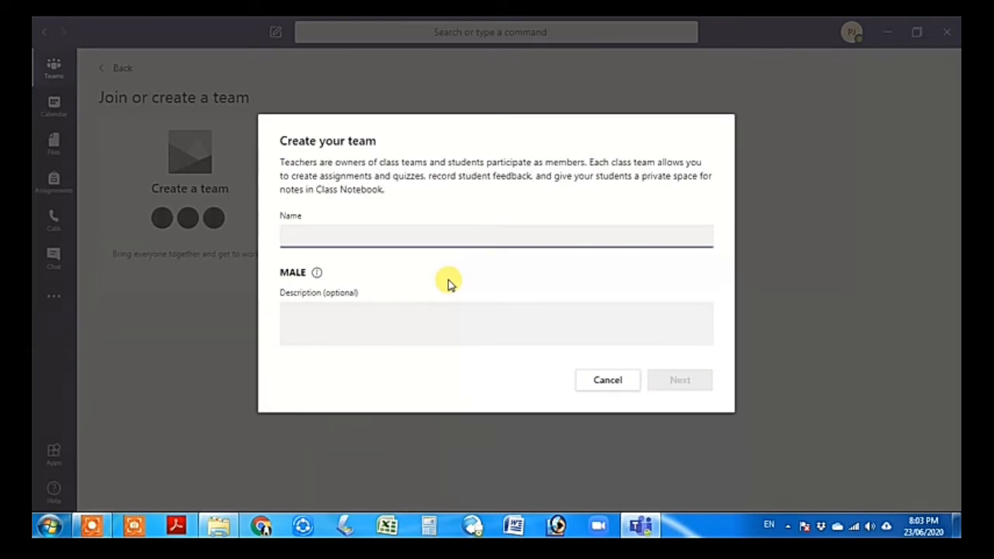
{"action": "type", "text": "O"}
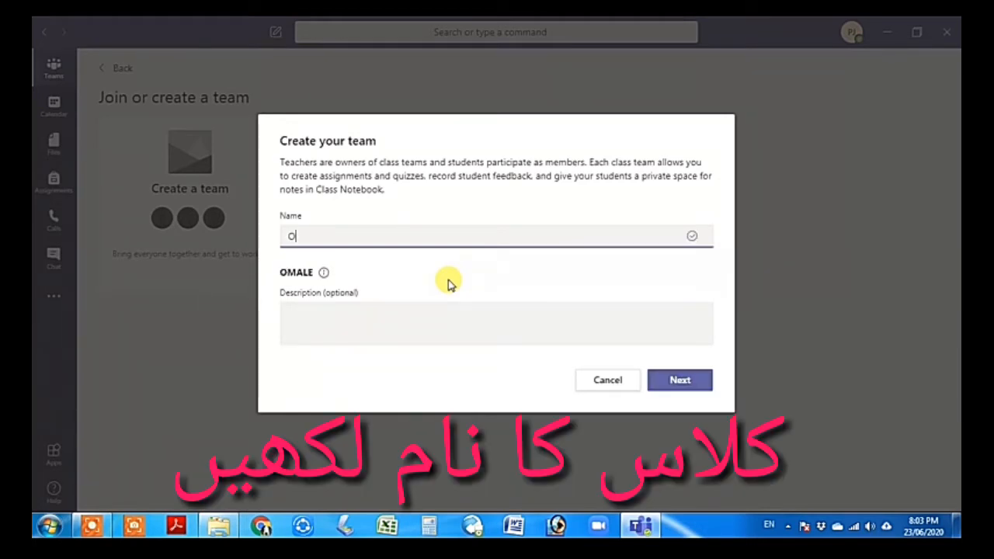
{"action": "type", "text": "ola"}
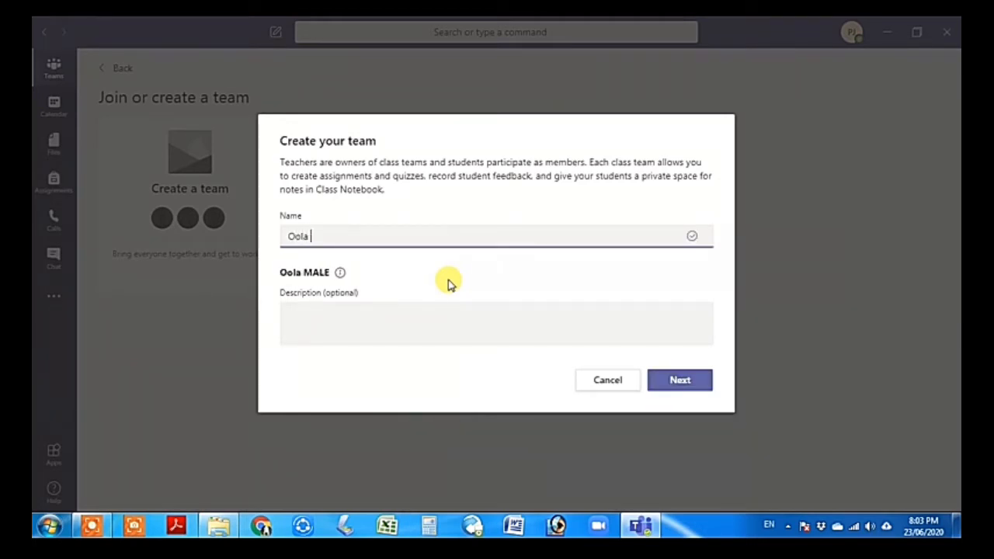
{"action": "type", "text": " 6 years"}
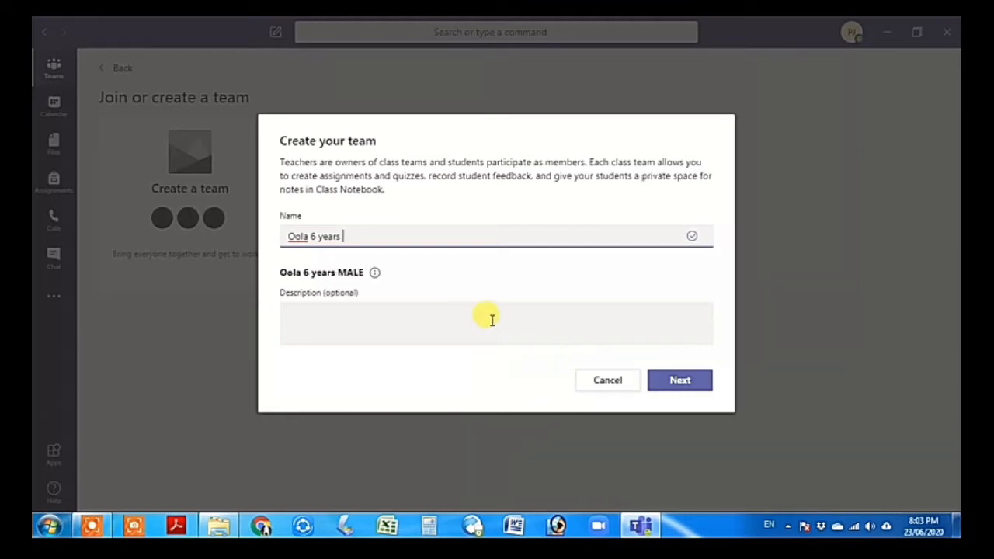
{"action": "left_click", "coordinate": [681, 379]}
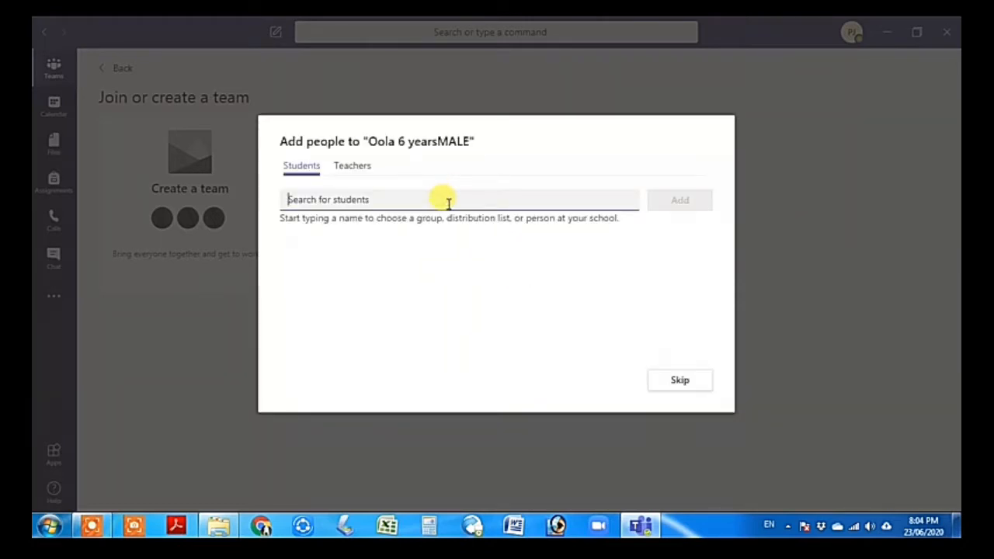
Add two students found by searching 'pak' to the Oola 6 yearsMALE class, then close
{"action": "type", "text": "p"}
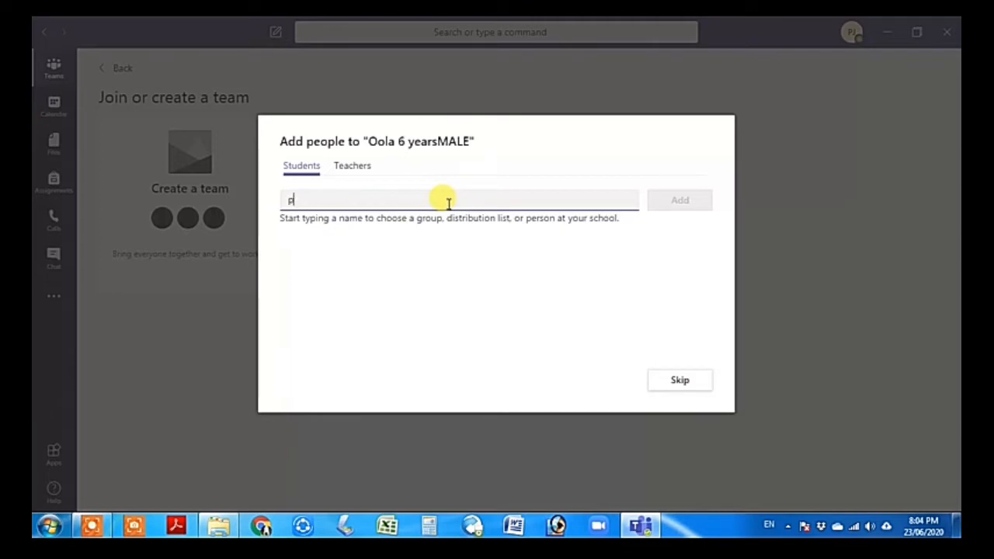
{"action": "key", "text": "Return"}
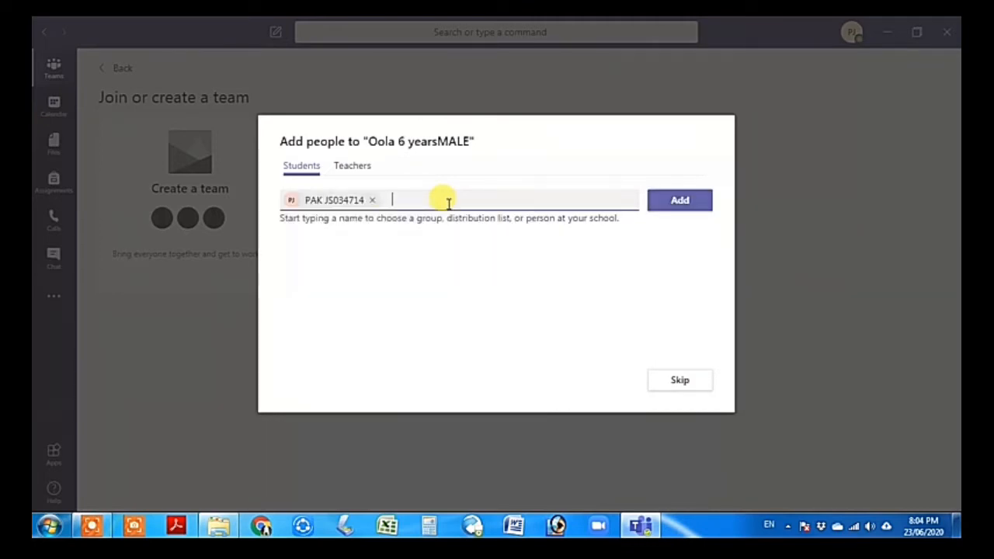
{"action": "type", "text": "pak"}
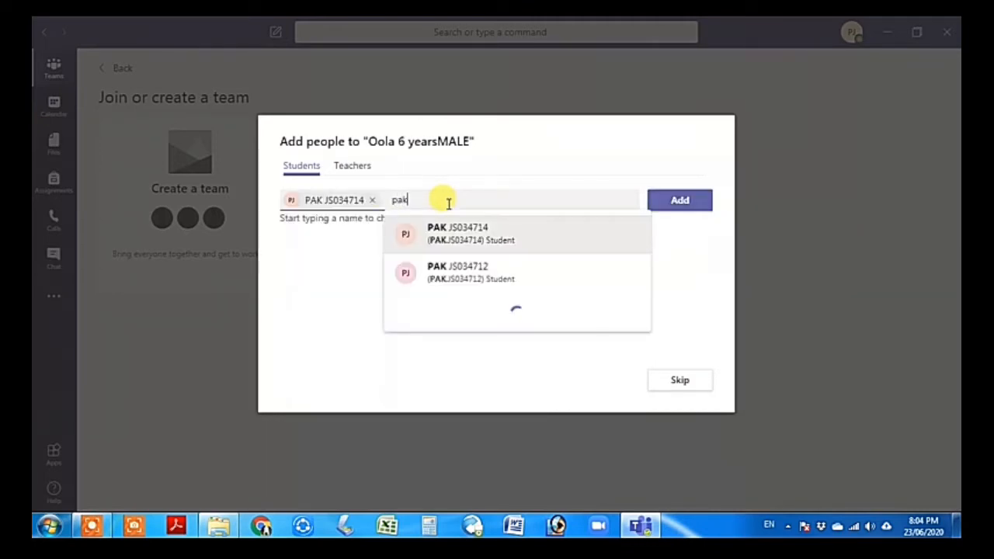
{"action": "key", "text": "Down"}
{"action": "key", "text": "Return"}
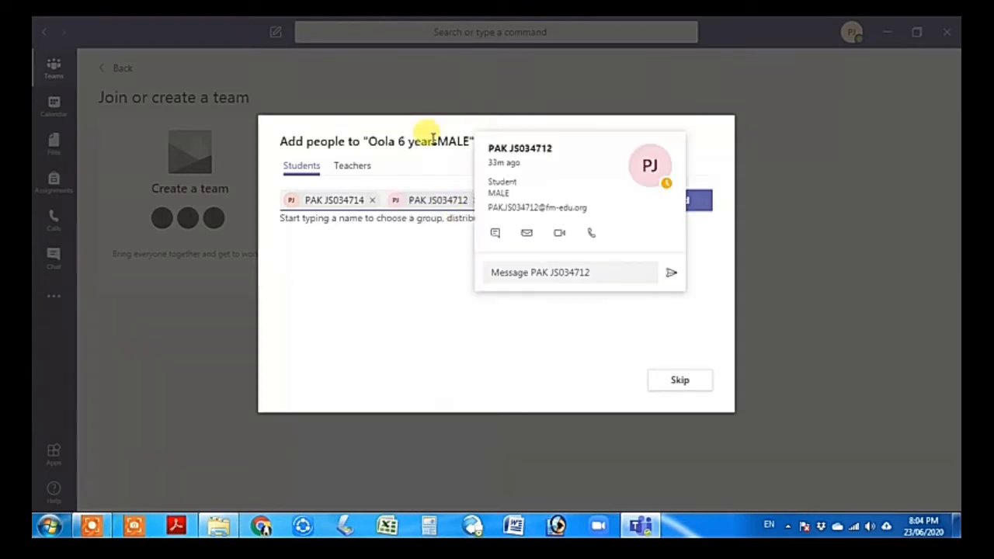
{"action": "left_click", "coordinate": [355, 171]}
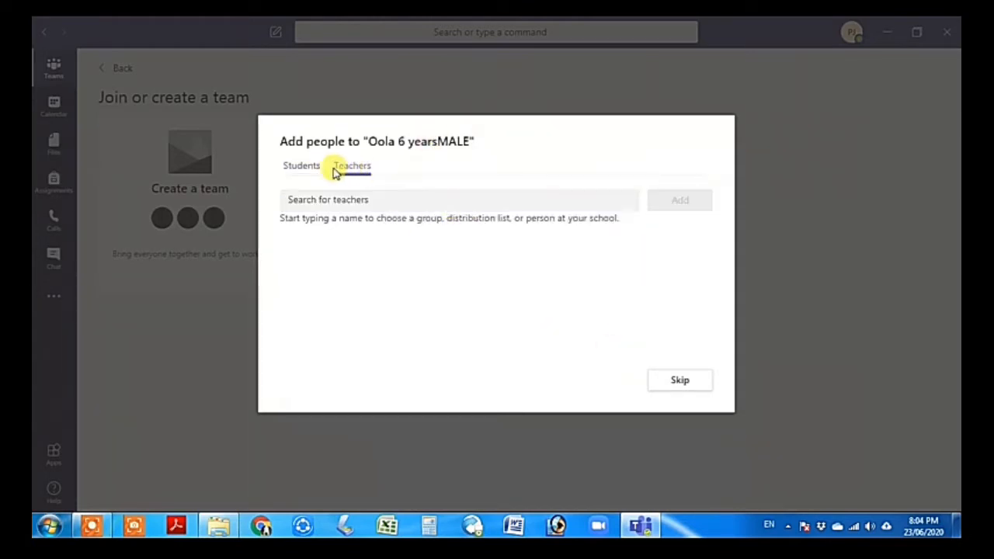
{"action": "left_click", "coordinate": [309, 174]}
{"action": "left_click", "coordinate": [677, 200]}
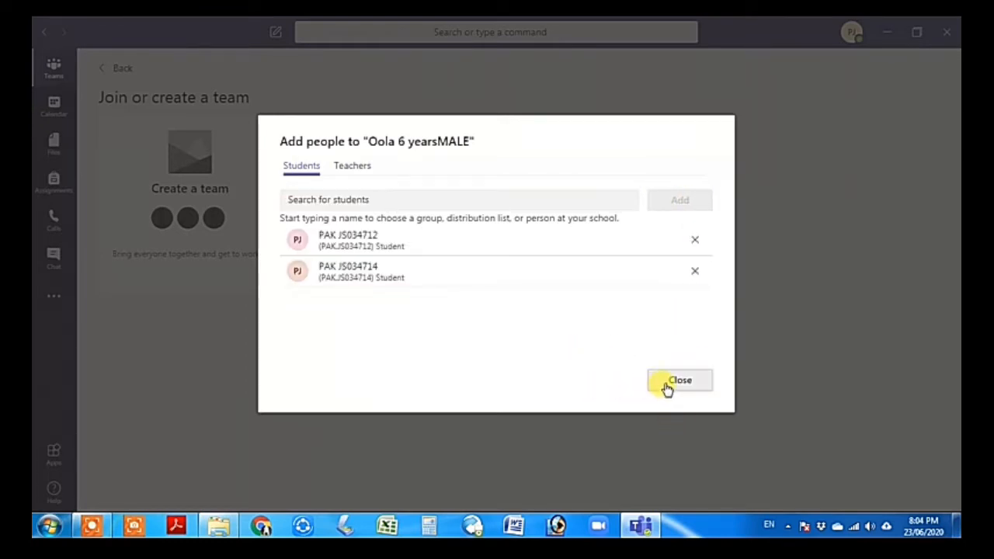
{"action": "left_click", "coordinate": [674, 389]}
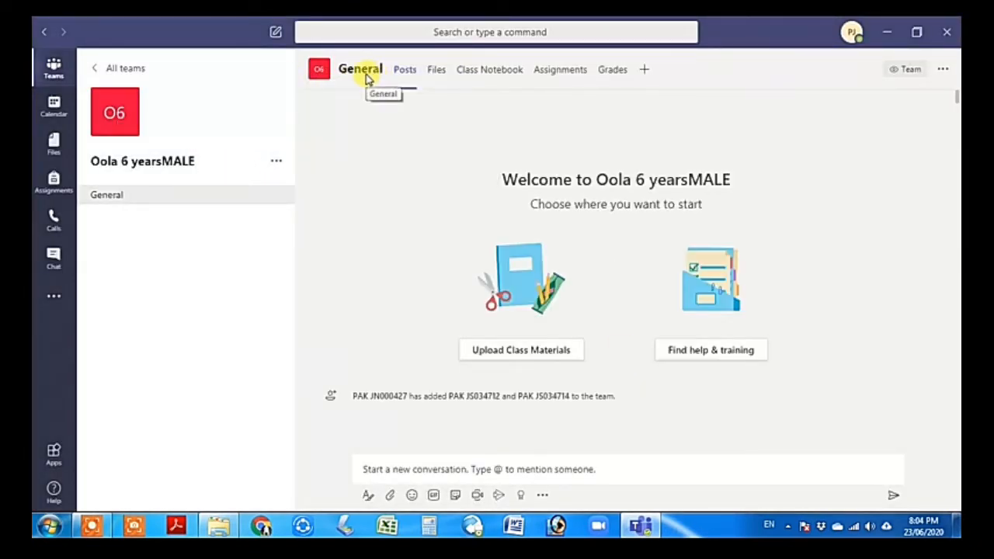
{"action": "left_click", "coordinate": [121, 69]}
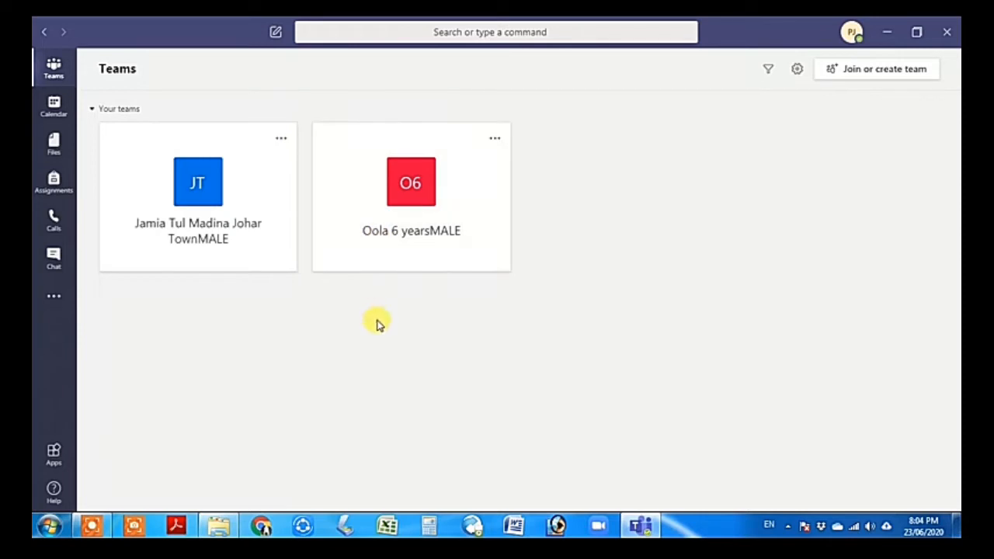
{"action": "left_click", "coordinate": [196, 209]}
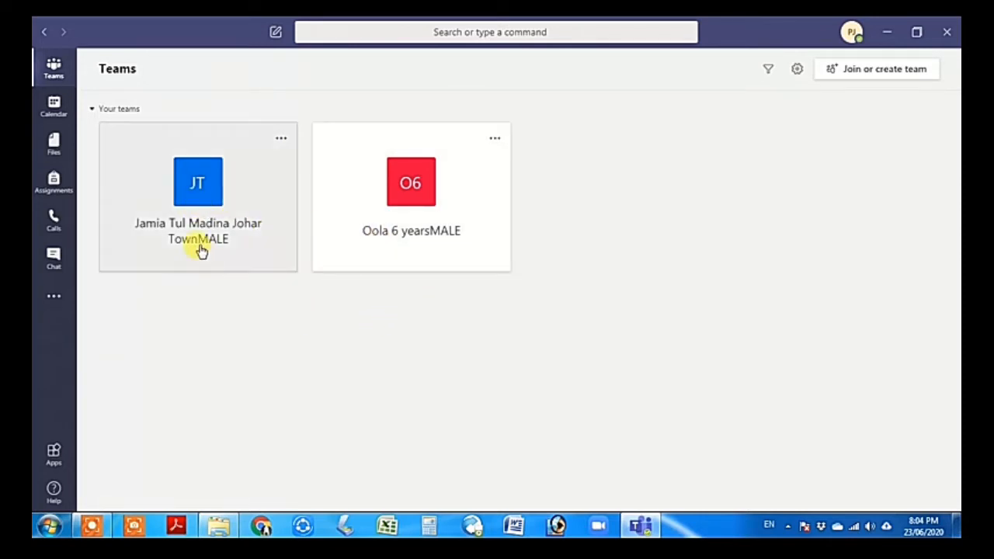
{"action": "left_click", "coordinate": [203, 210]}
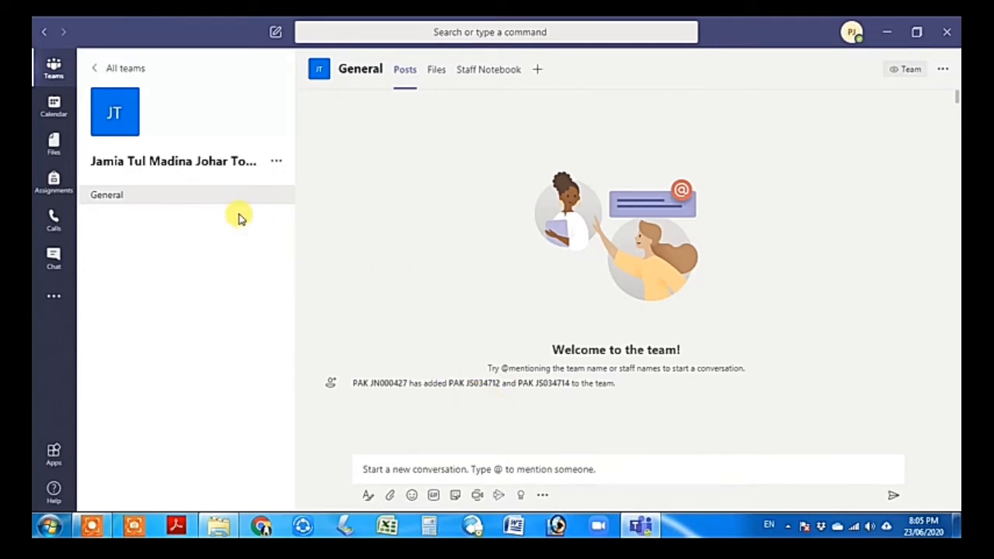
{"action": "left_click", "coordinate": [131, 69]}
{"action": "left_click", "coordinate": [455, 244]}
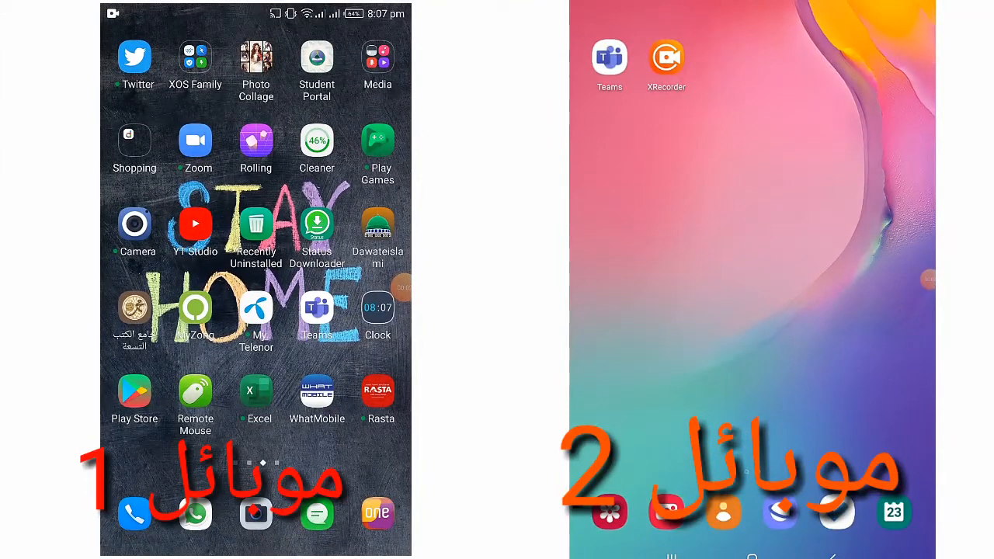
Launch Teams on both phones and show the teams list on the second phone
{"action": "left_click", "coordinate": [929, 280]}
{"action": "left_click", "coordinate": [316, 308]}
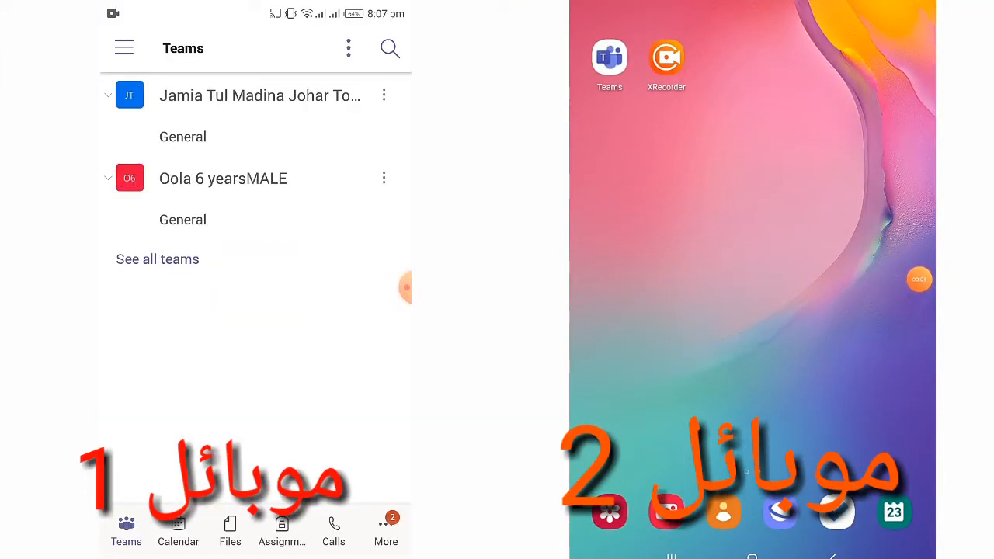
{"action": "left_click", "coordinate": [610, 57]}
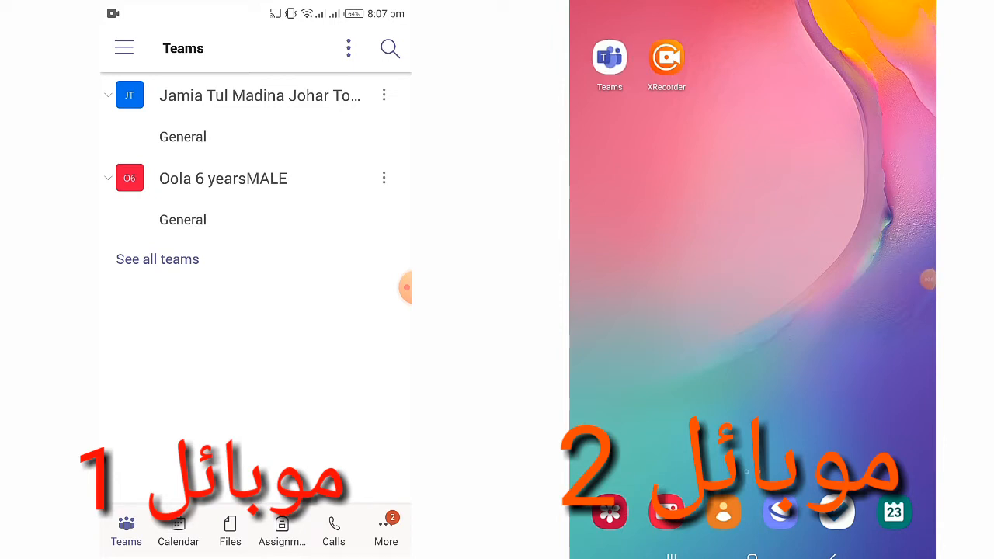
{"action": "left_click", "coordinate": [108, 95]}
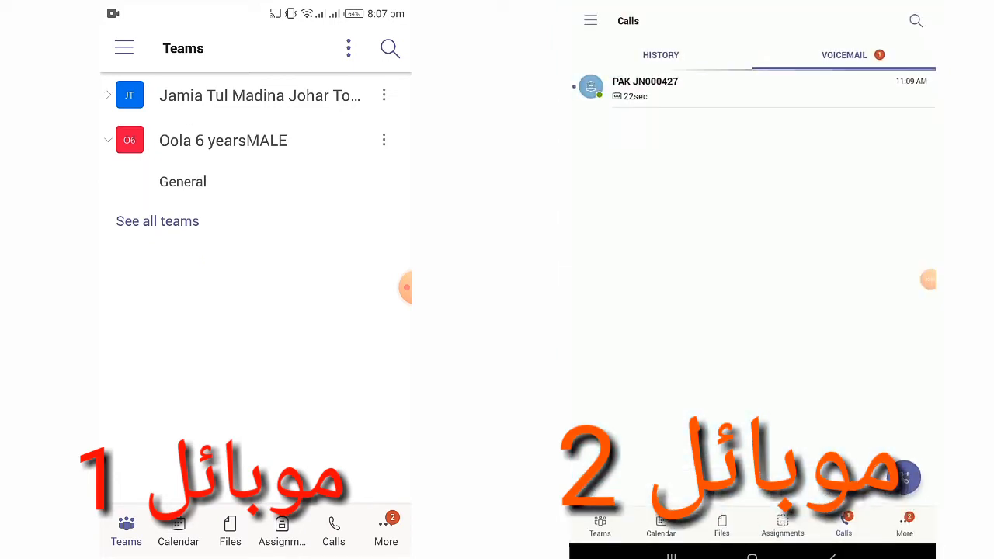
{"action": "left_click", "coordinate": [600, 526]}
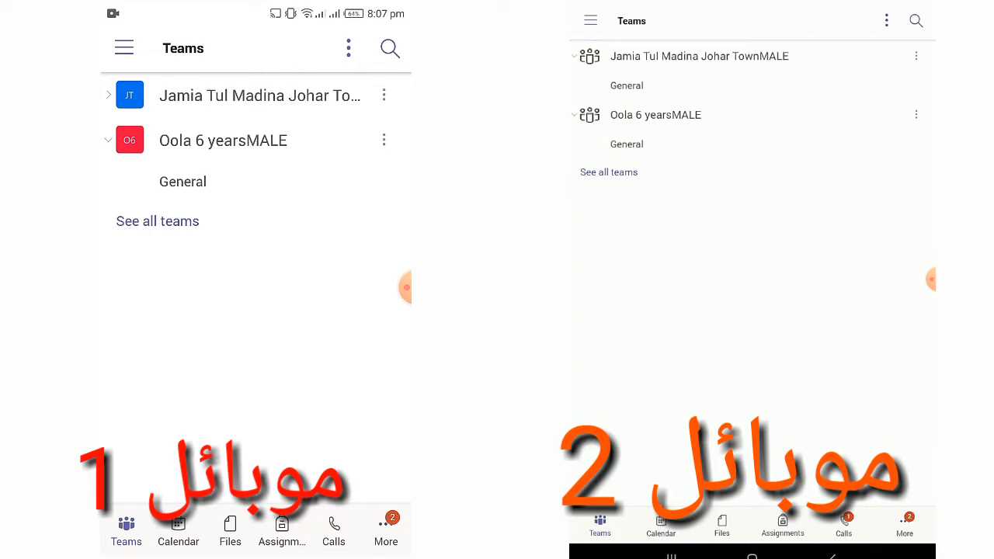
Collapse and re-expand the Jamia Tul Madina and Oola 6 yearsMALE team rows
{"action": "left_click", "coordinate": [575, 56]}
{"action": "left_click", "coordinate": [699, 56]}
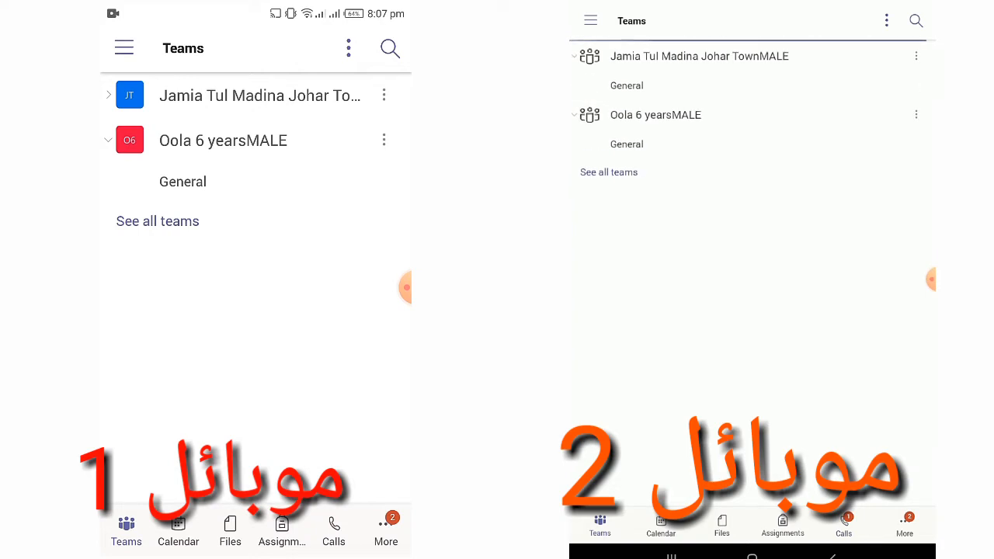
{"action": "left_click", "coordinate": [655, 115]}
{"action": "left_click", "coordinate": [656, 115]}
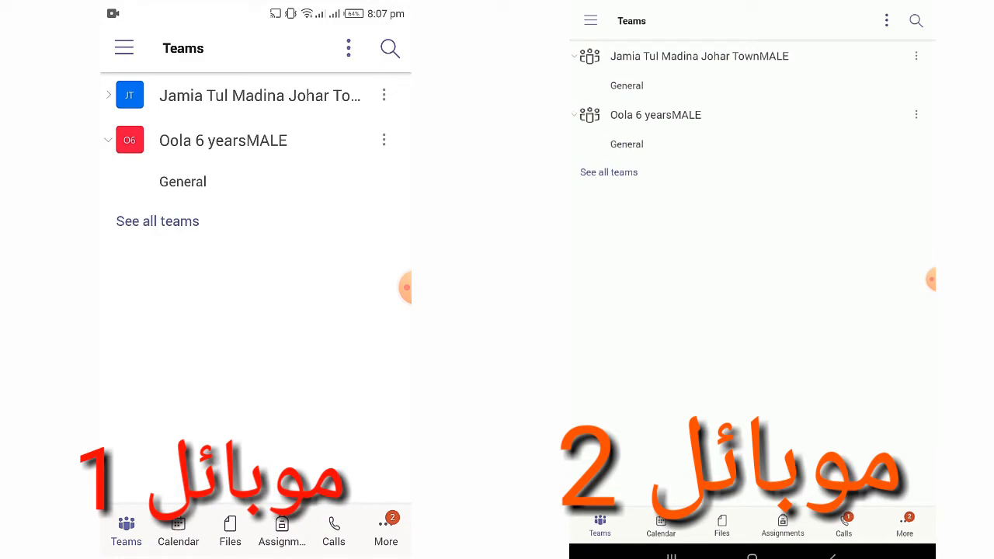
{"action": "left_click", "coordinate": [157, 221]}
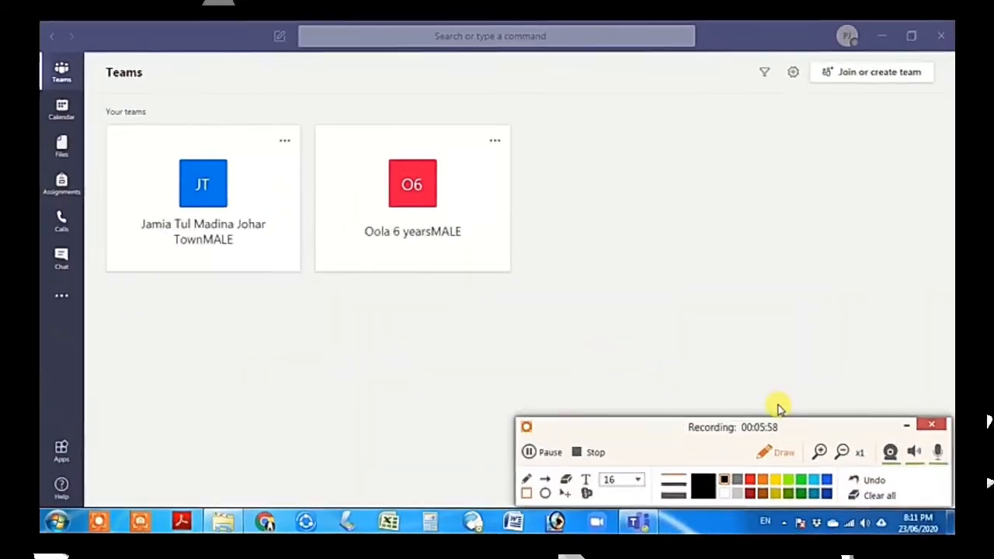
{"action": "left_click", "coordinate": [912, 427]}
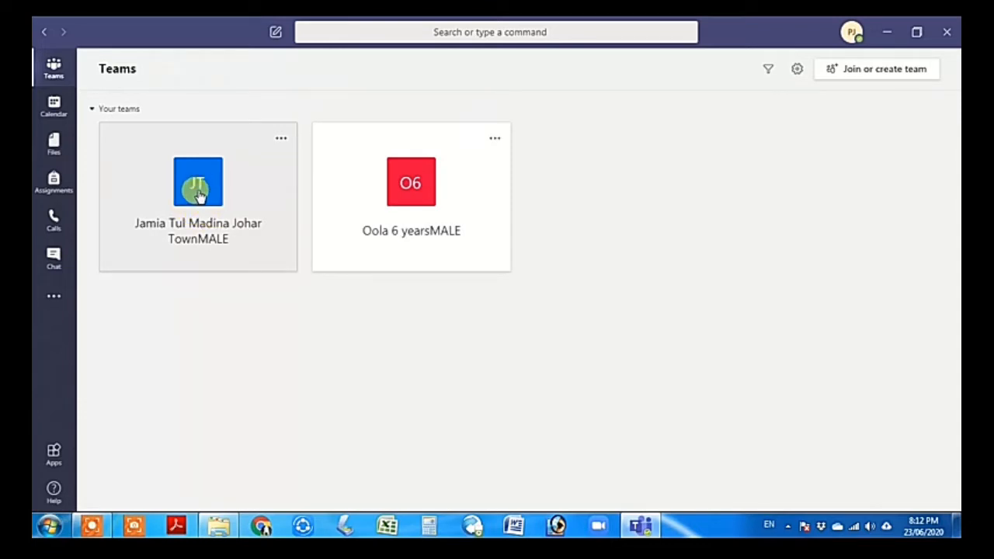
Open Oola 6 yearsMALE, view its empty class materials, then return to General channel Posts
{"action": "left_click", "coordinate": [425, 225]}
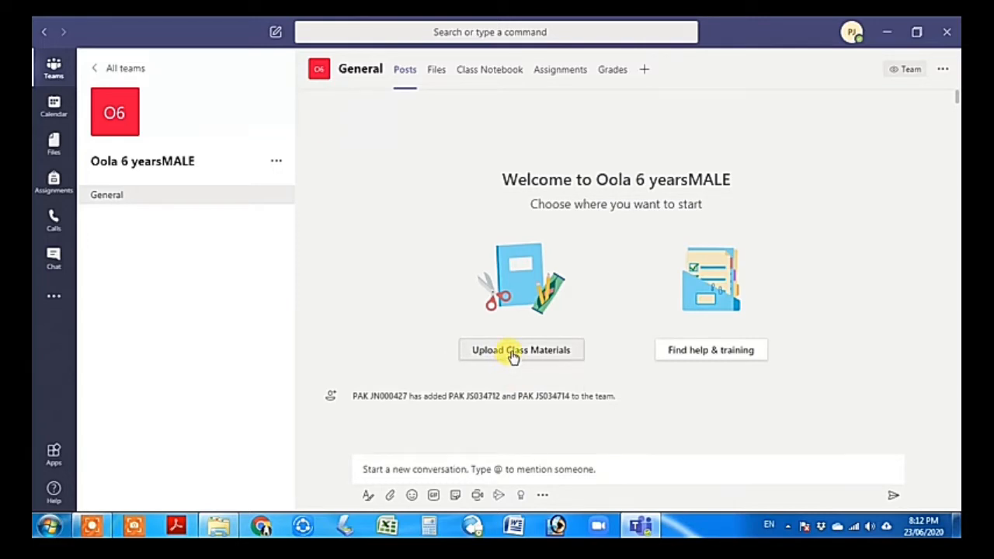
{"action": "left_click", "coordinate": [512, 356]}
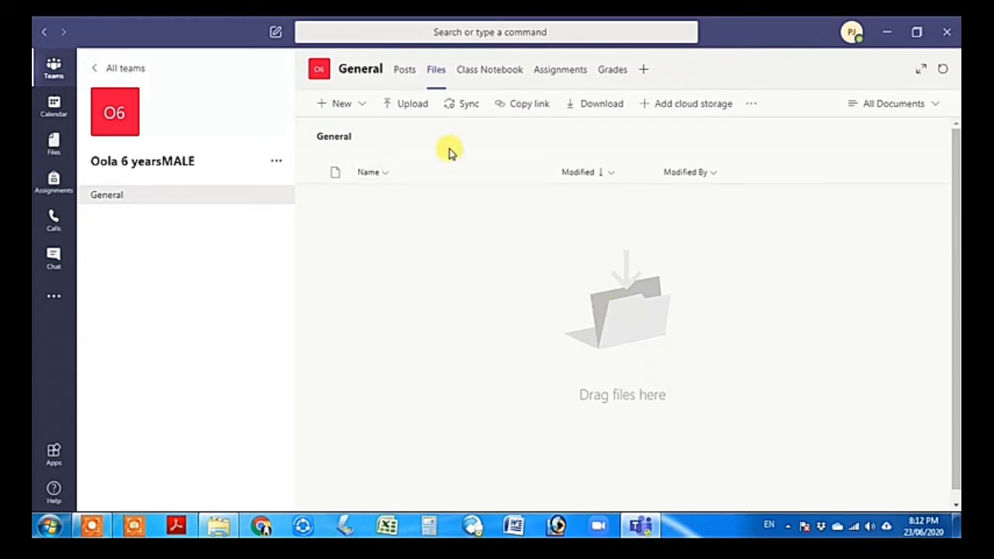
{"action": "left_click", "coordinate": [405, 72]}
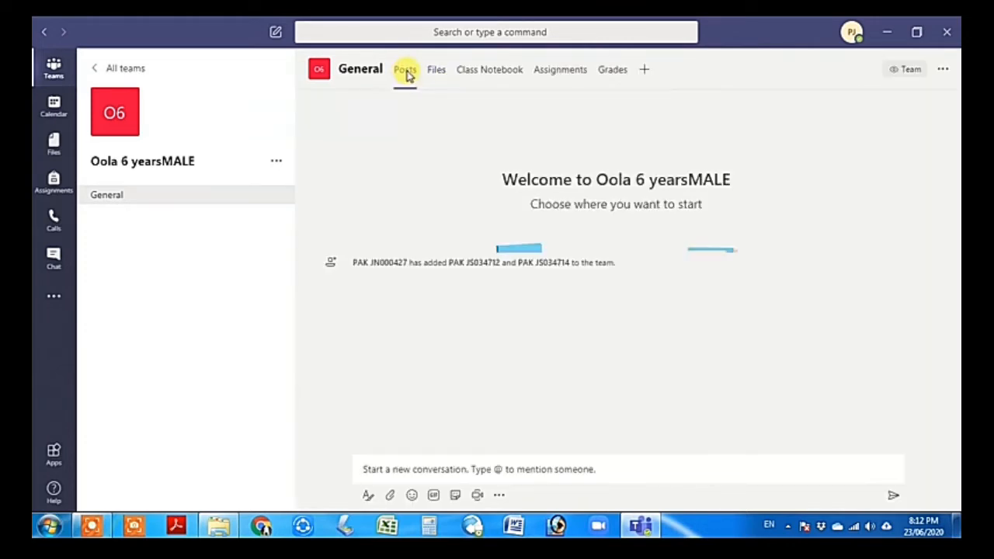
{"action": "left_click", "coordinate": [393, 466]}
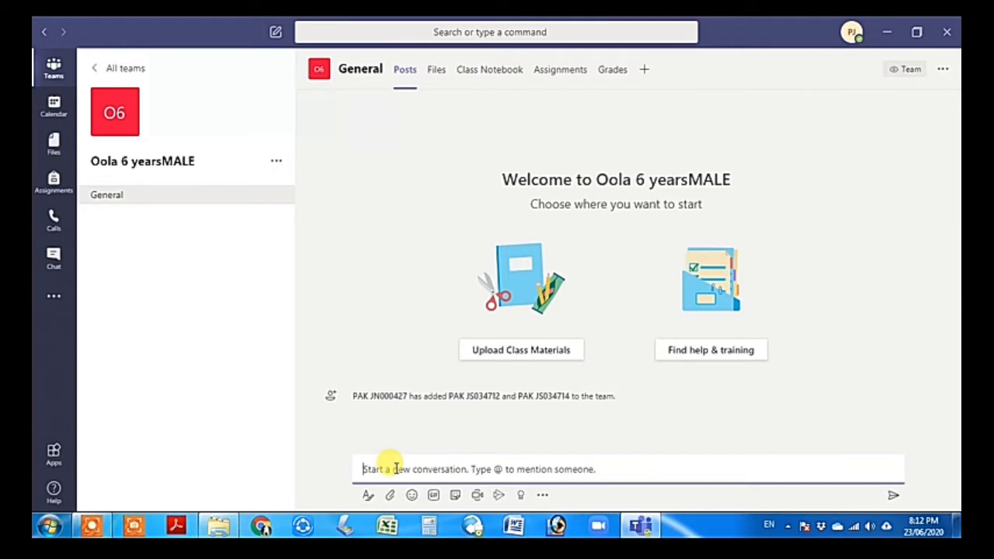
Start an instant Meet now meeting in the General channel and review the suggested students without inviting them
{"action": "left_click", "coordinate": [476, 497]}
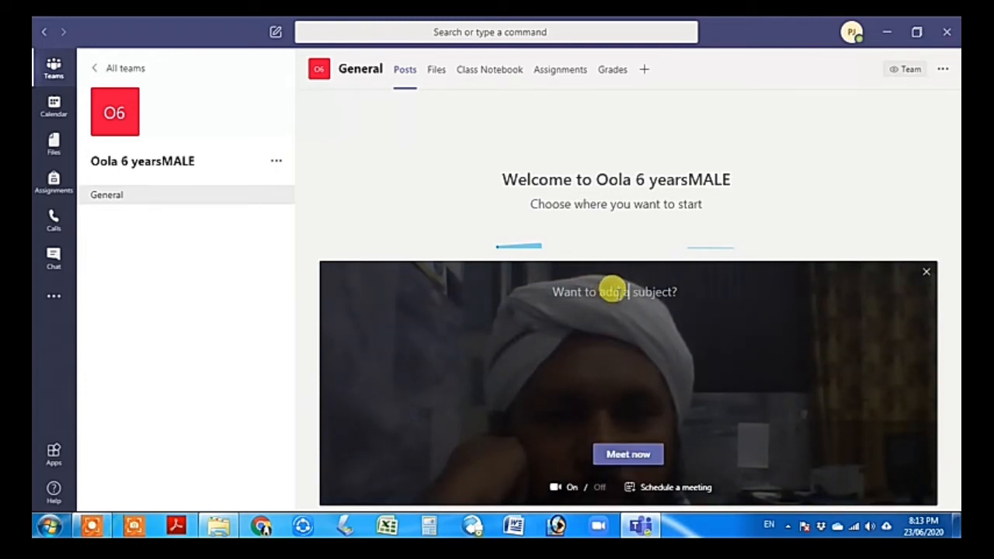
{"action": "left_click", "coordinate": [626, 456]}
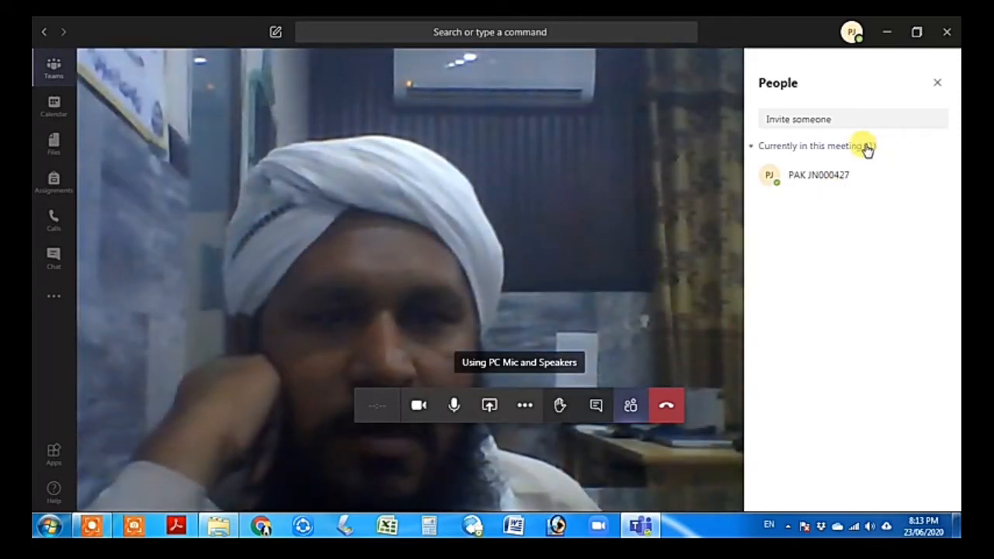
{"action": "left_click", "coordinate": [869, 150]}
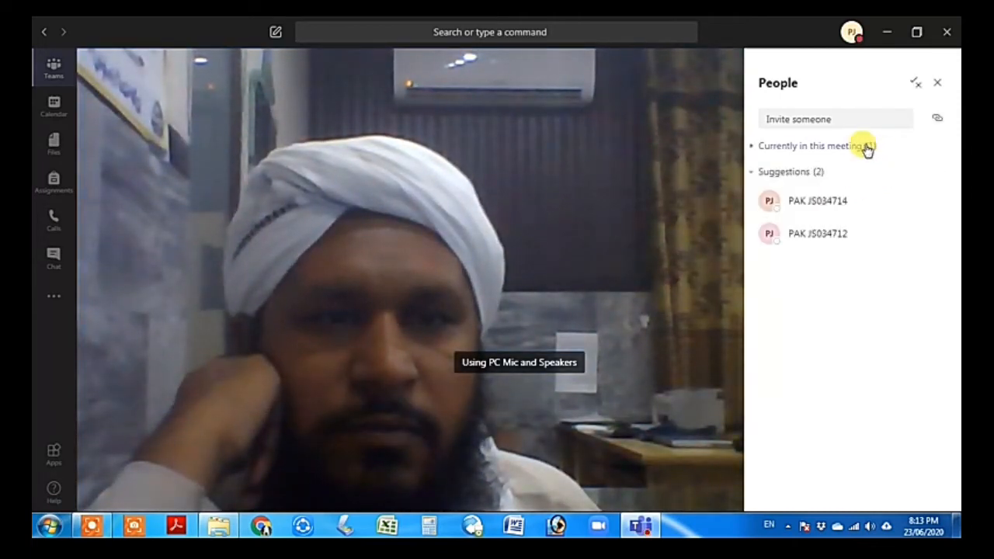
{"action": "mouse_move", "coordinate": [832, 211]}
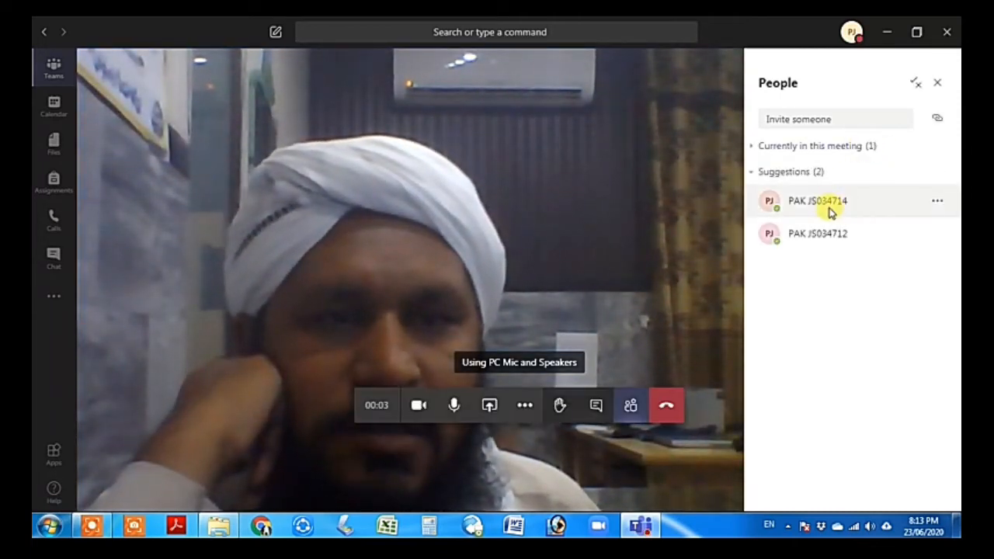
{"action": "left_click", "coordinate": [938, 204]}
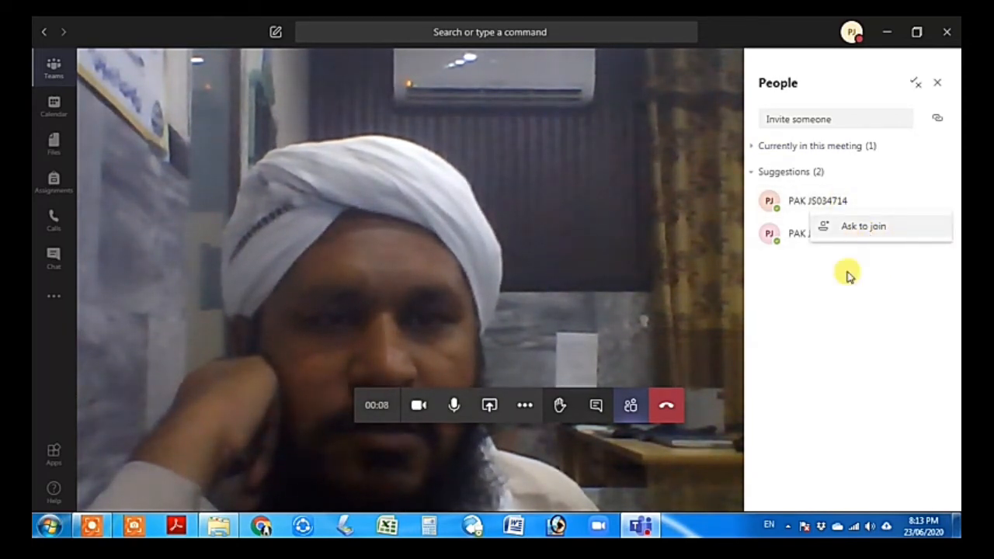
{"action": "left_click", "coordinate": [823, 312]}
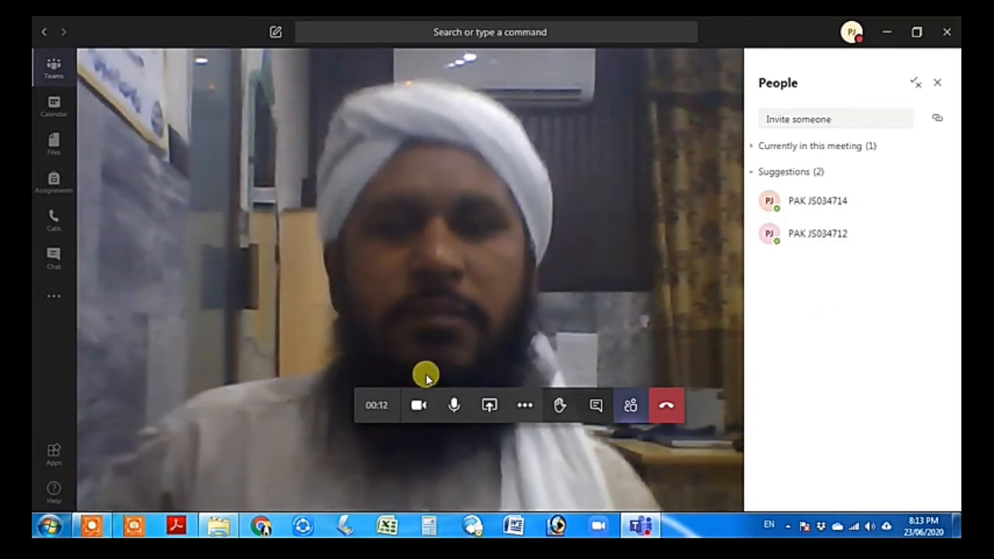
Turn the camera off and back on, then unmute the microphone
{"action": "left_click", "coordinate": [417, 410]}
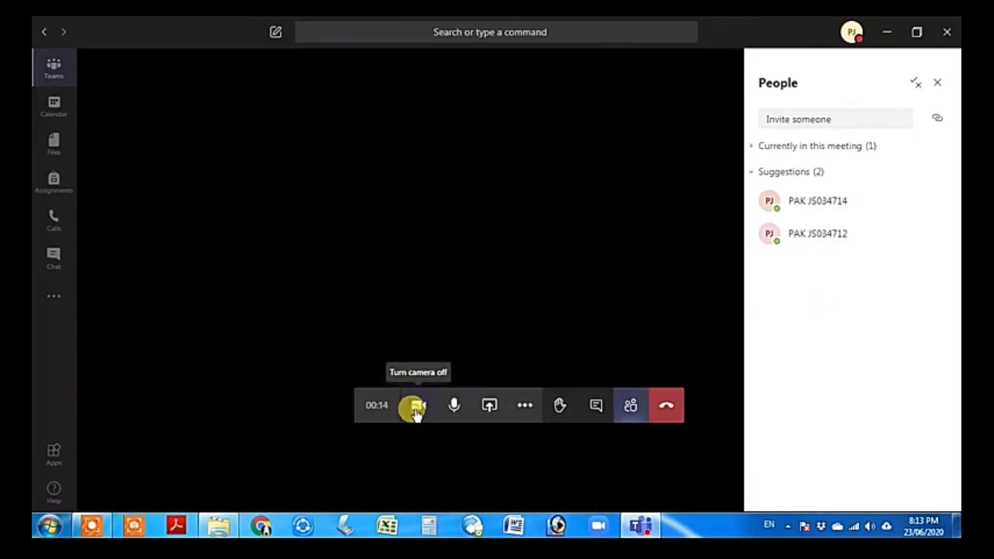
{"action": "left_click", "coordinate": [417, 412]}
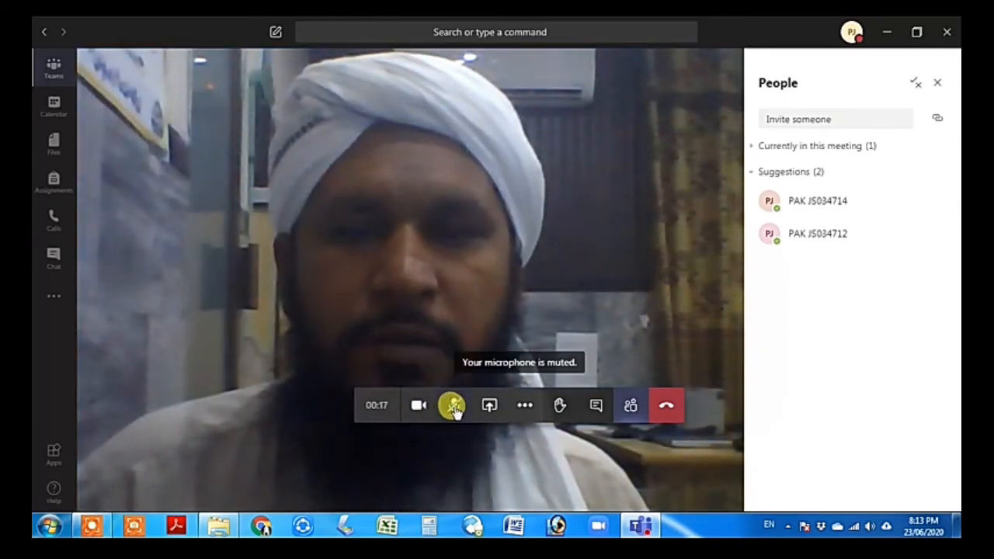
{"action": "left_click", "coordinate": [454, 408]}
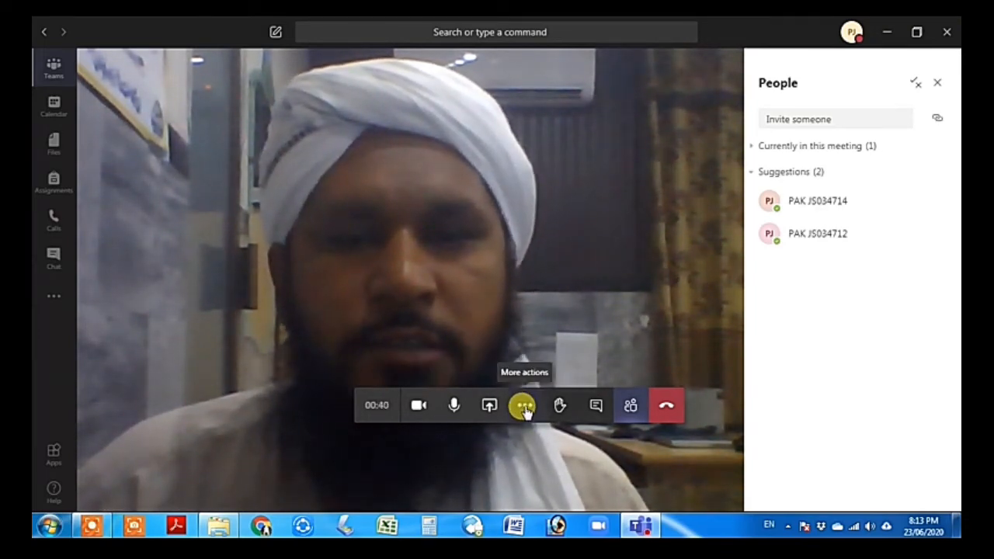
Open the background effects and apply the office room background to the video
{"action": "left_click", "coordinate": [524, 407]}
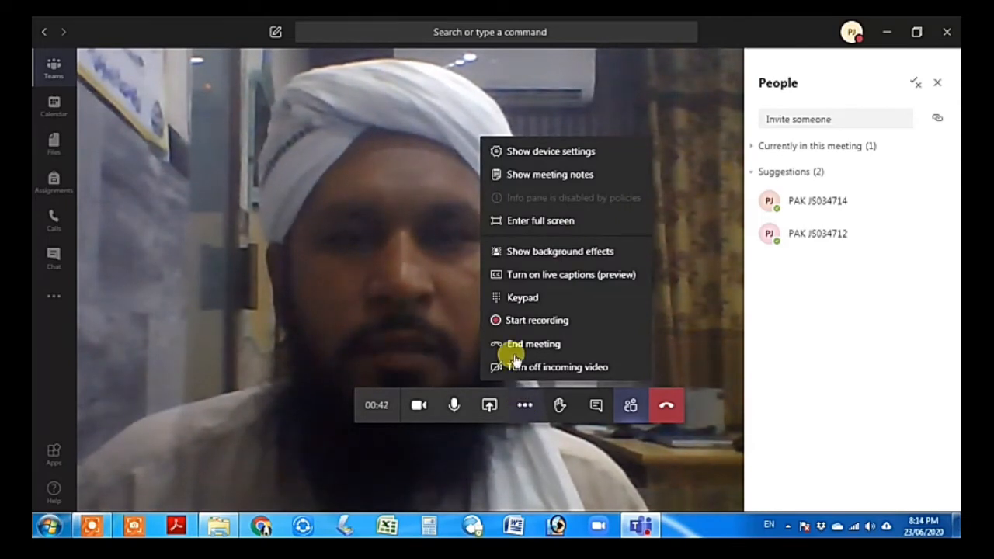
{"action": "left_click", "coordinate": [547, 254]}
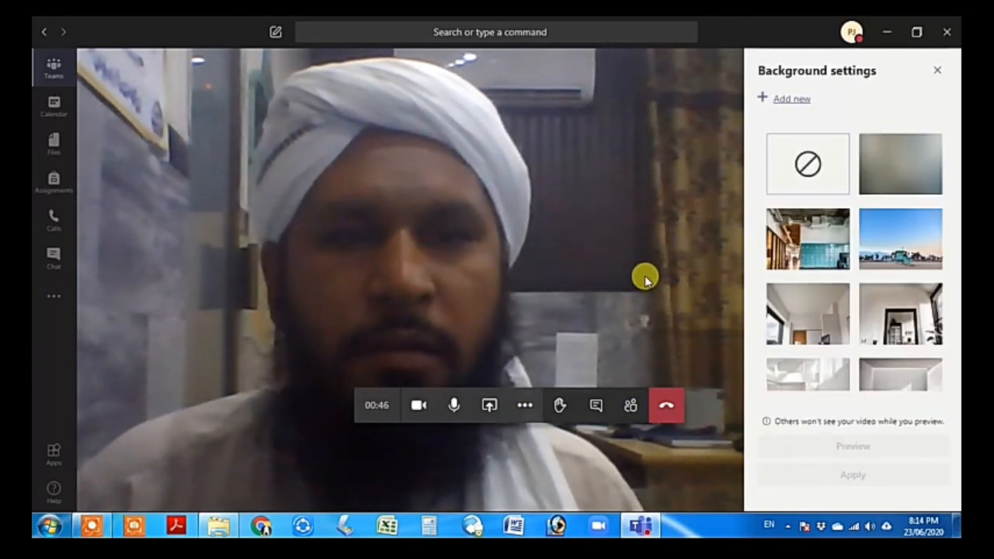
{"action": "scroll", "coordinate": [860, 311], "scroll_direction": "down", "scroll_amount": 5}
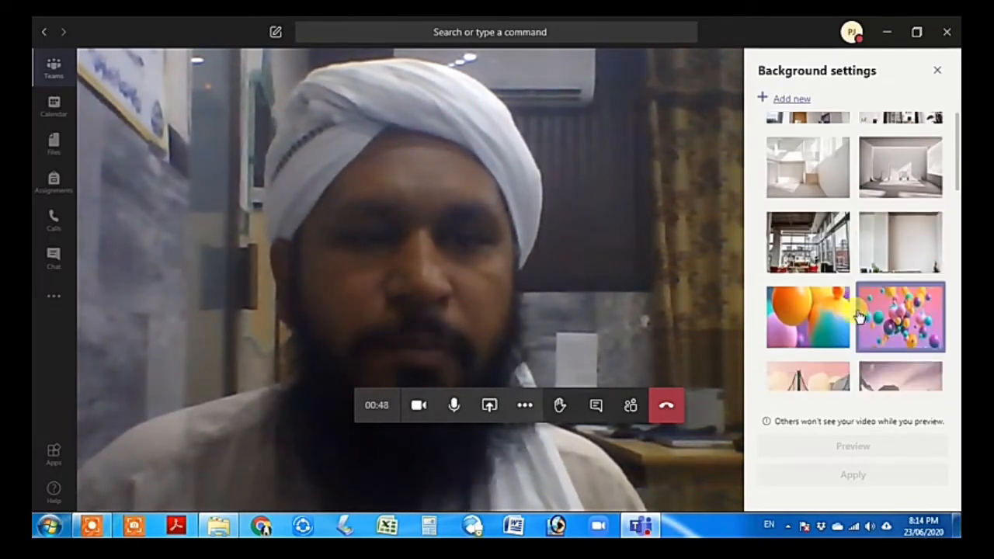
{"action": "scroll", "coordinate": [854, 313], "scroll_direction": "down", "scroll_amount": 5}
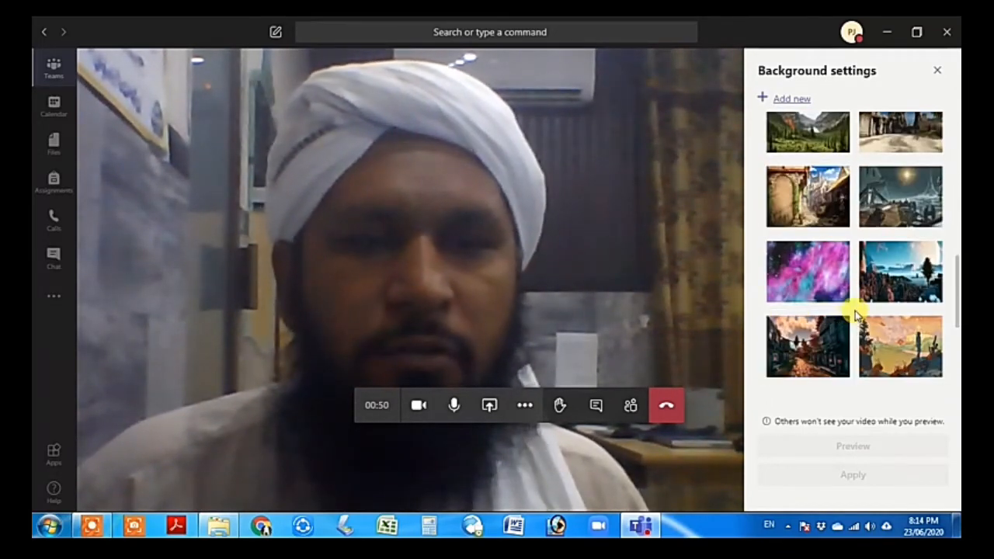
{"action": "scroll", "coordinate": [851, 310], "scroll_direction": "up", "scroll_amount": 3}
{"action": "scroll", "coordinate": [849, 309], "scroll_direction": "up", "scroll_amount": 2}
{"action": "scroll", "coordinate": [849, 310], "scroll_direction": "up", "scroll_amount": 4}
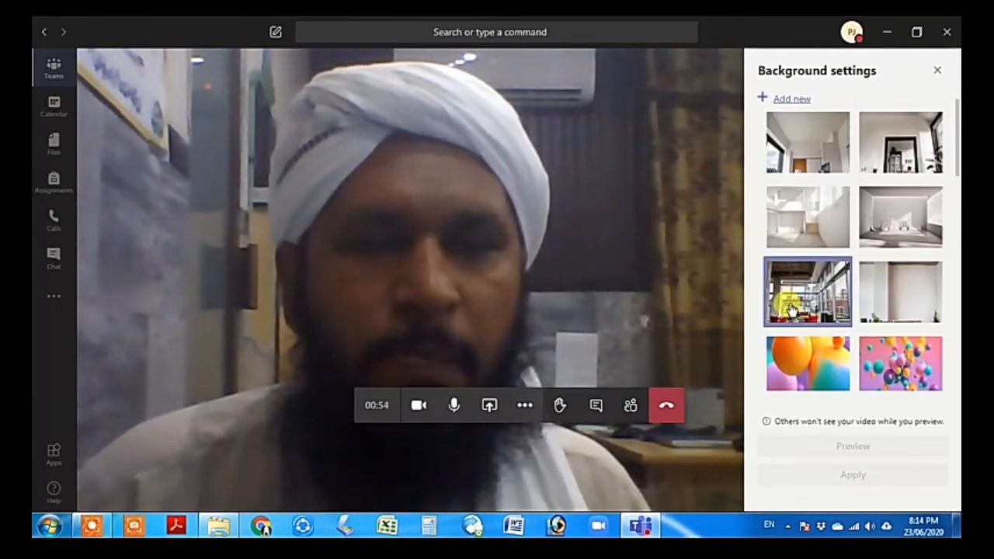
{"action": "left_click", "coordinate": [791, 309]}
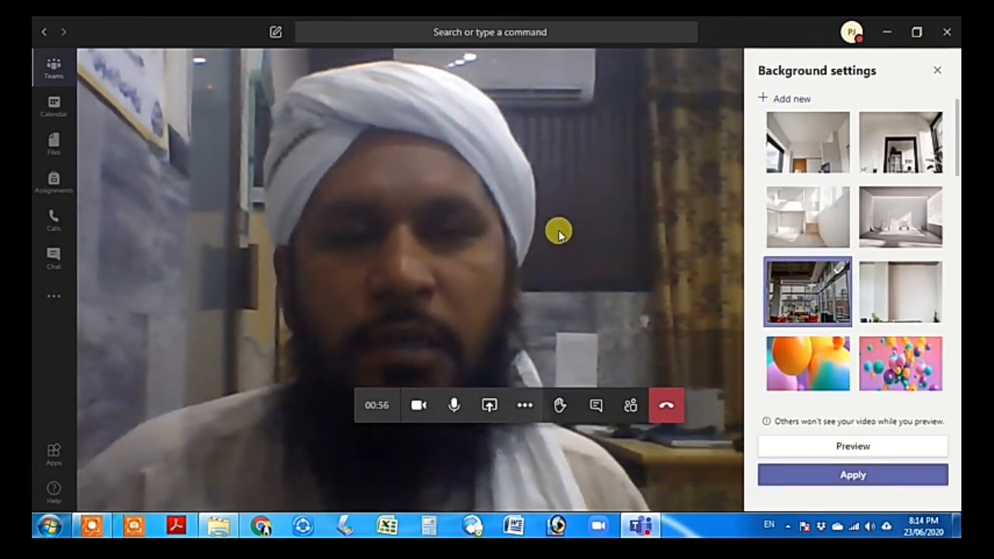
{"action": "left_click", "coordinate": [839, 473]}
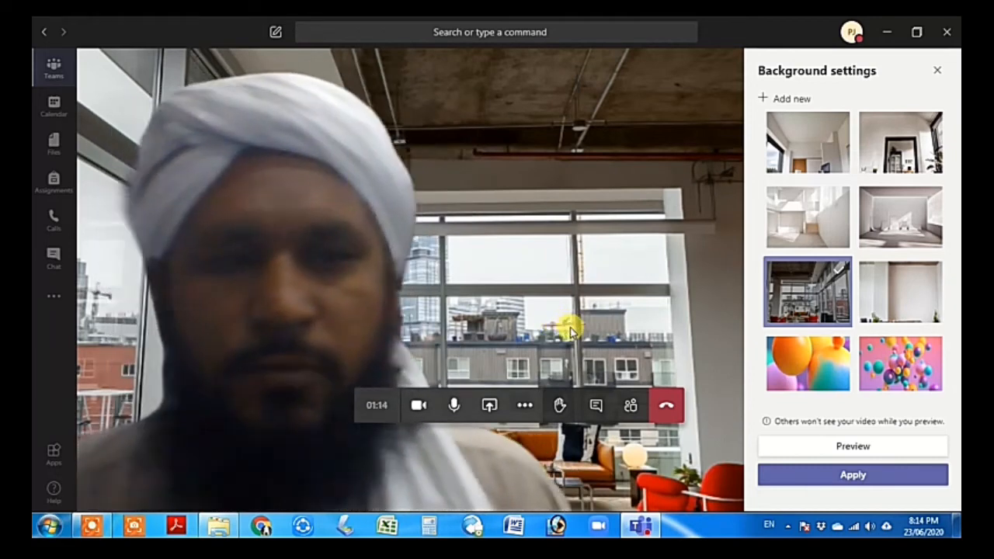
Apply the empty white room background, then the classroom background, and leave the meeting
{"action": "left_click", "coordinate": [893, 224]}
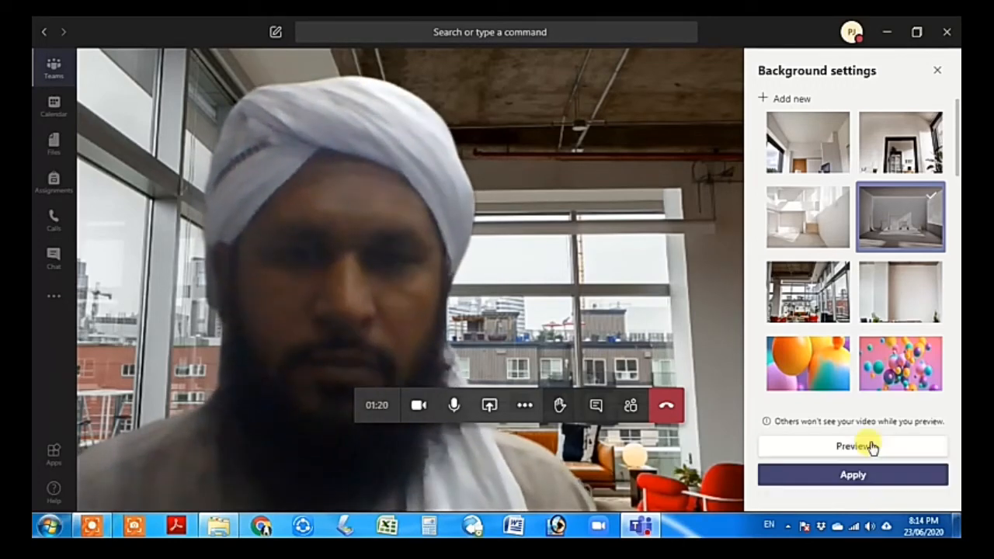
{"action": "left_click", "coordinate": [880, 475]}
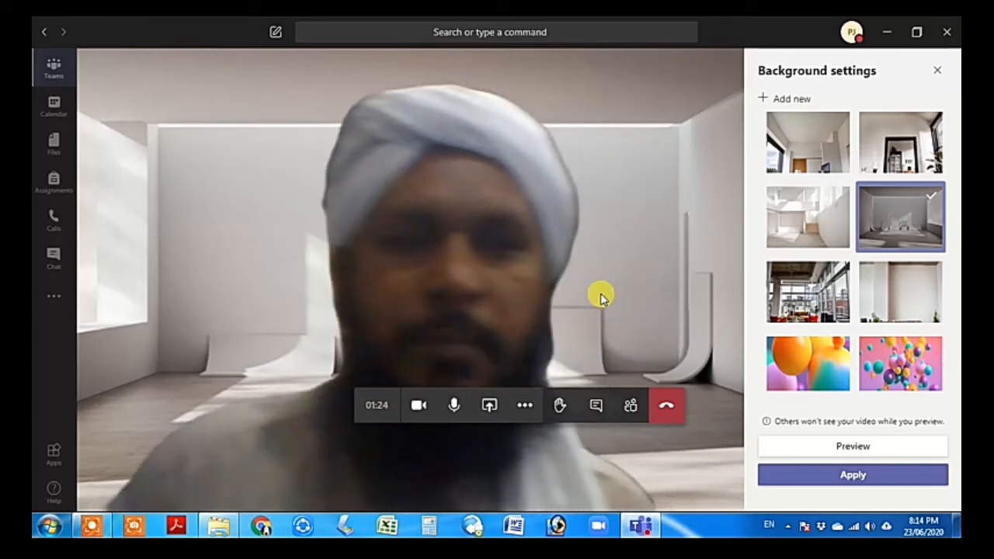
{"action": "scroll", "coordinate": [845, 293], "scroll_direction": "down", "scroll_amount": 5}
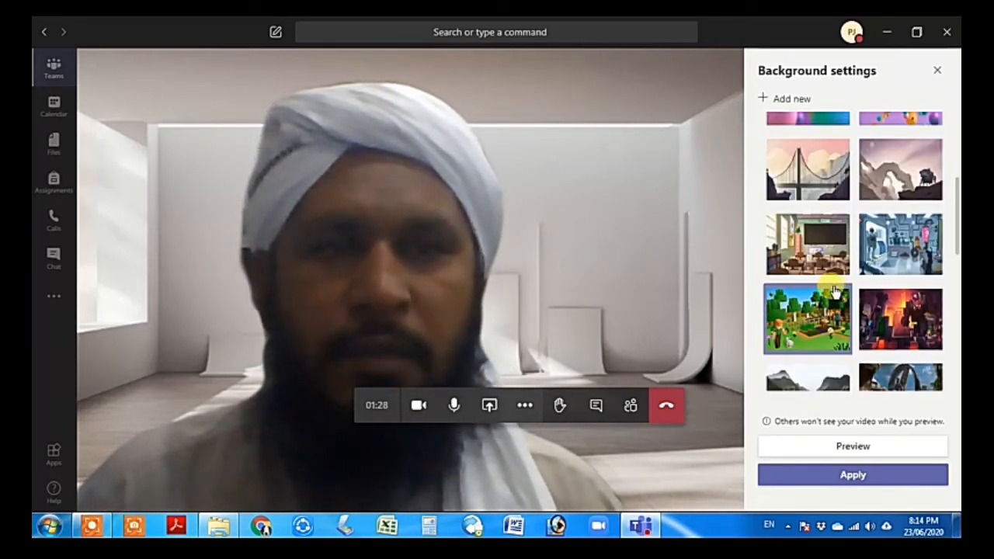
{"action": "scroll", "coordinate": [843, 292], "scroll_direction": "up", "scroll_amount": 2}
{"action": "left_click", "coordinate": [815, 314]}
{"action": "left_click", "coordinate": [853, 446]}
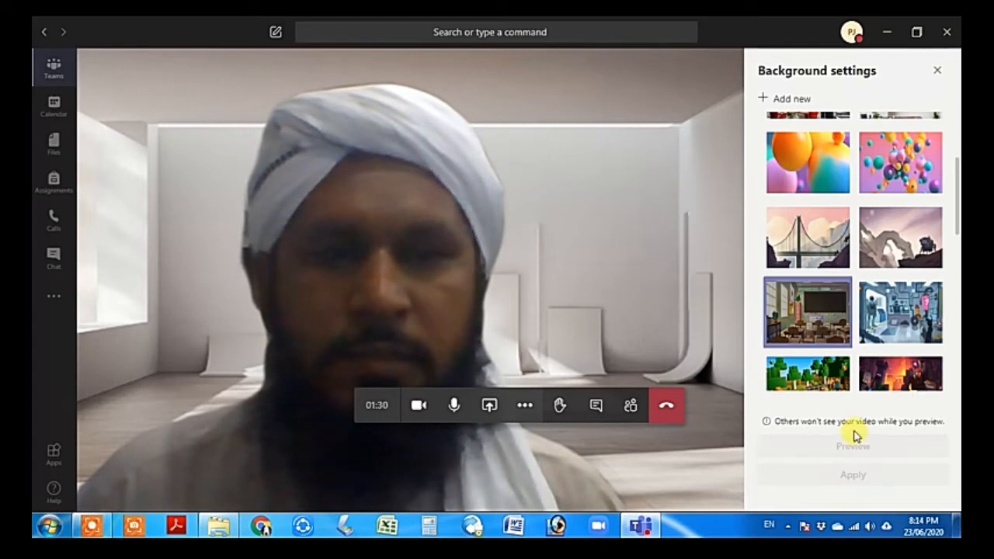
{"action": "left_click", "coordinate": [862, 475]}
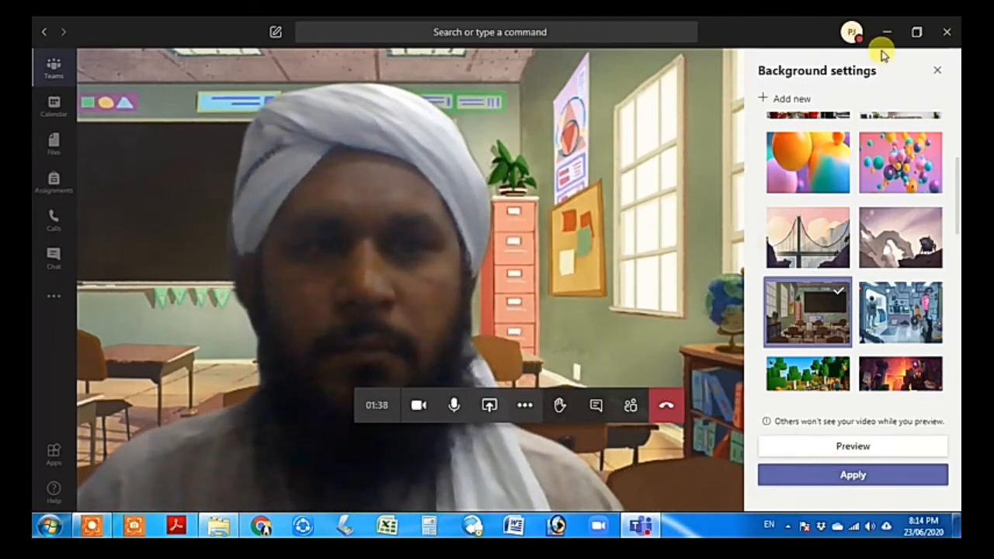
{"action": "left_click", "coordinate": [662, 404]}
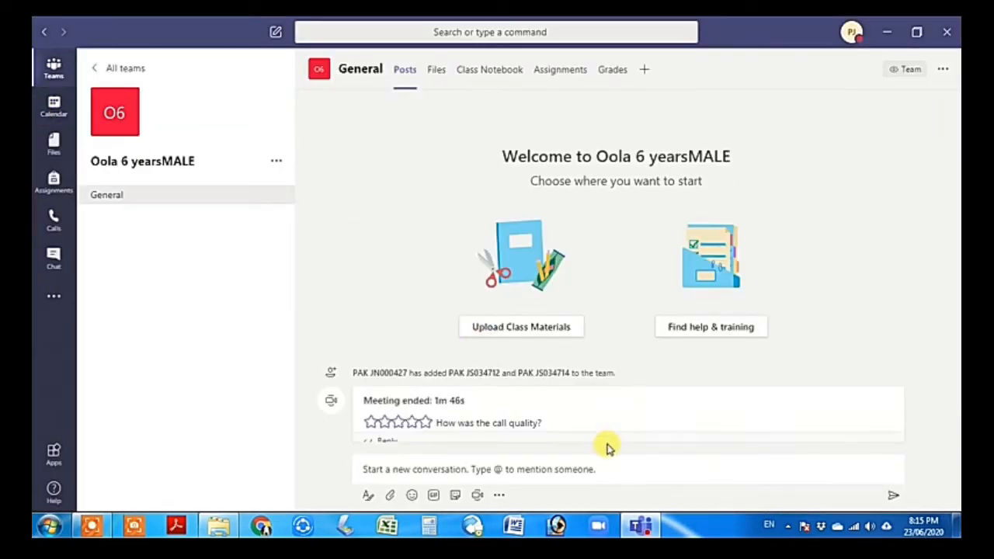
Show the General channel's Files tab with the Class Materials folder, then minimize Teams
{"action": "left_click", "coordinate": [94, 527]}
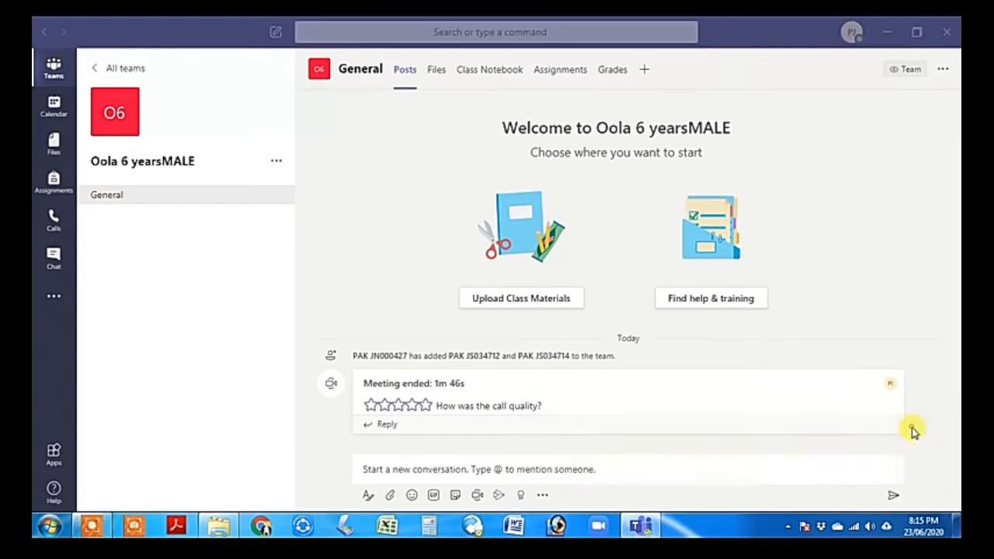
{"action": "left_click", "coordinate": [912, 427]}
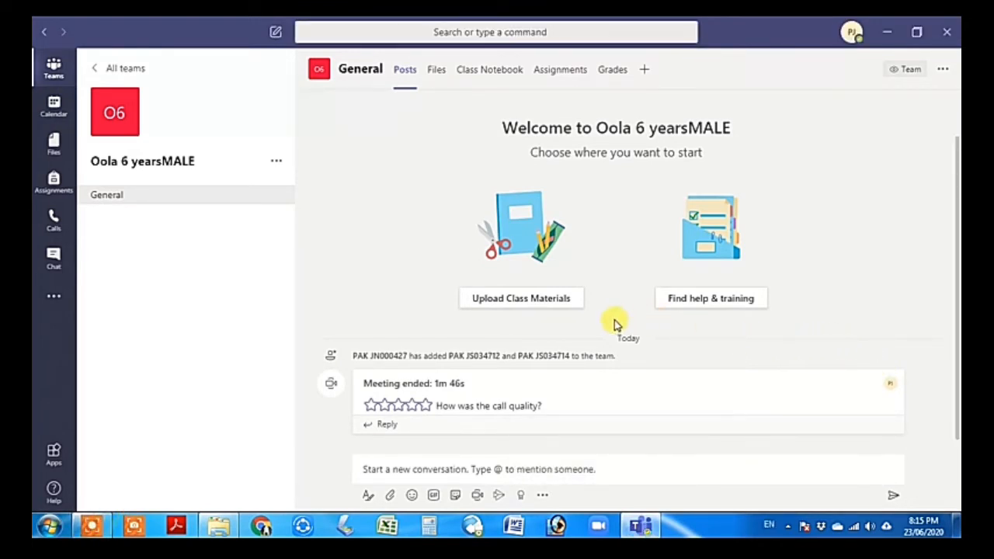
{"action": "left_click", "coordinate": [435, 70]}
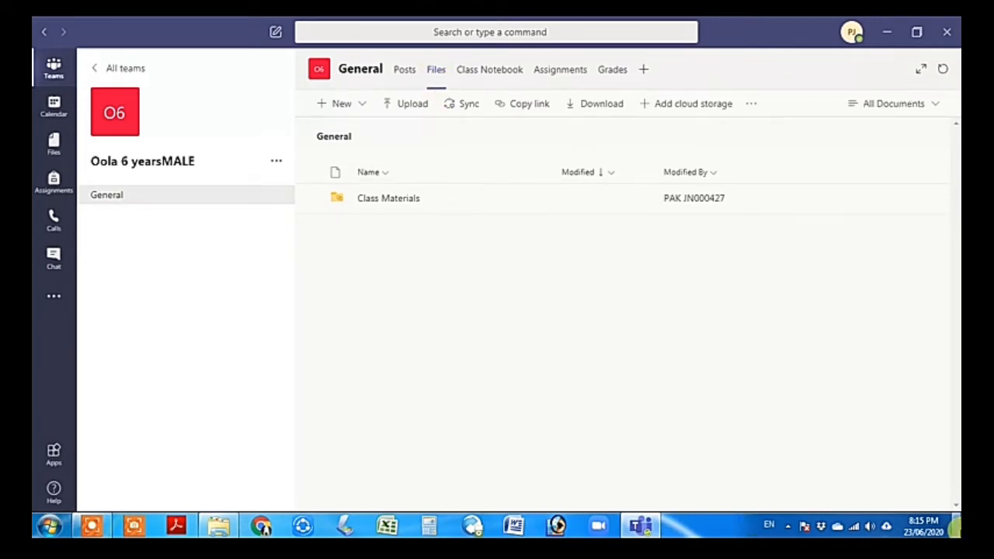
{"action": "left_click", "coordinate": [957, 526]}
Show desktop icons and drag 470eb901-6cc8-47ac-a3b8-43435494f4f8.jpg into Teams to upload it to Files
{"action": "right_click", "coordinate": [651, 160]}
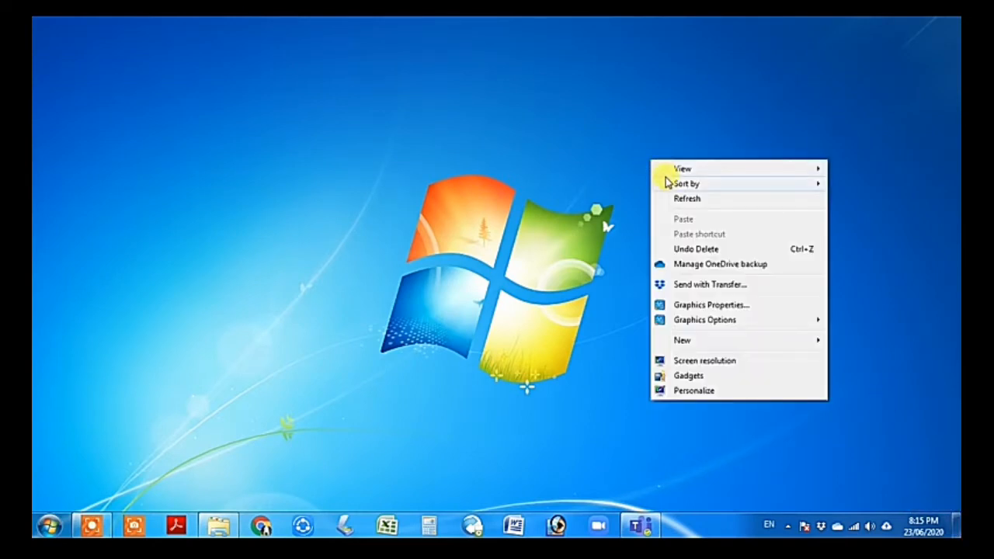
{"action": "mouse_move", "coordinate": [803, 166]}
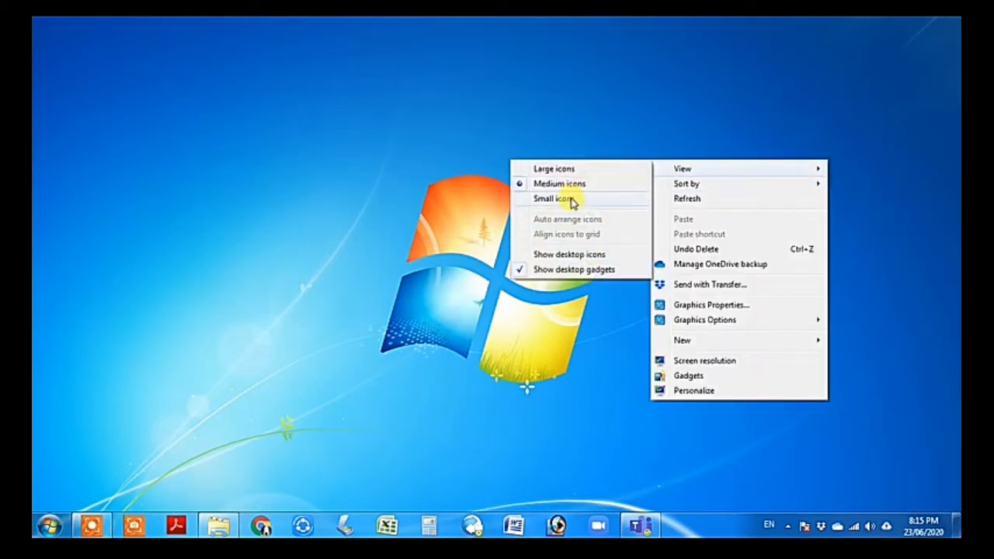
{"action": "left_click", "coordinate": [567, 255]}
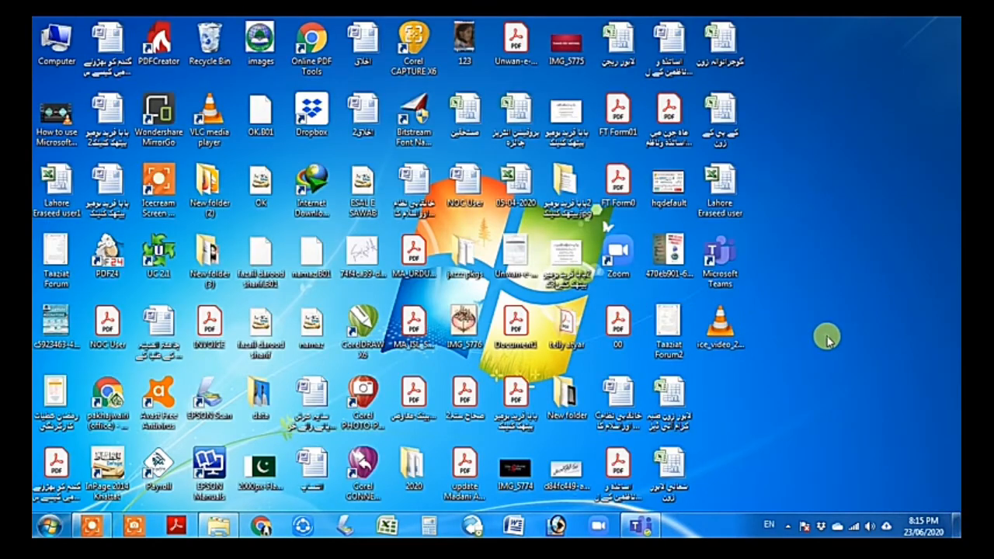
{"action": "left_click_drag", "start_coordinate": [668, 256], "coordinate": [613, 271]}
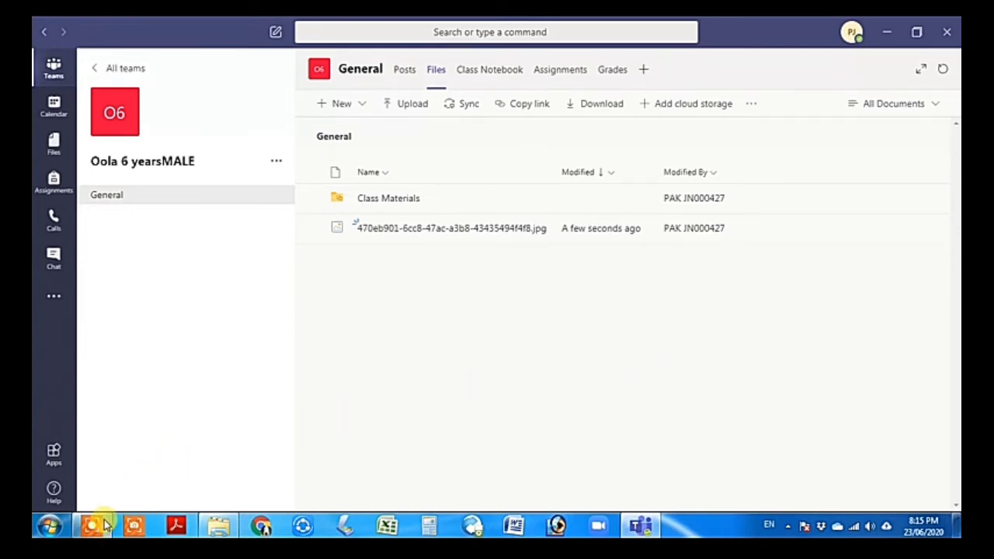
{"action": "left_click", "coordinate": [102, 526]}
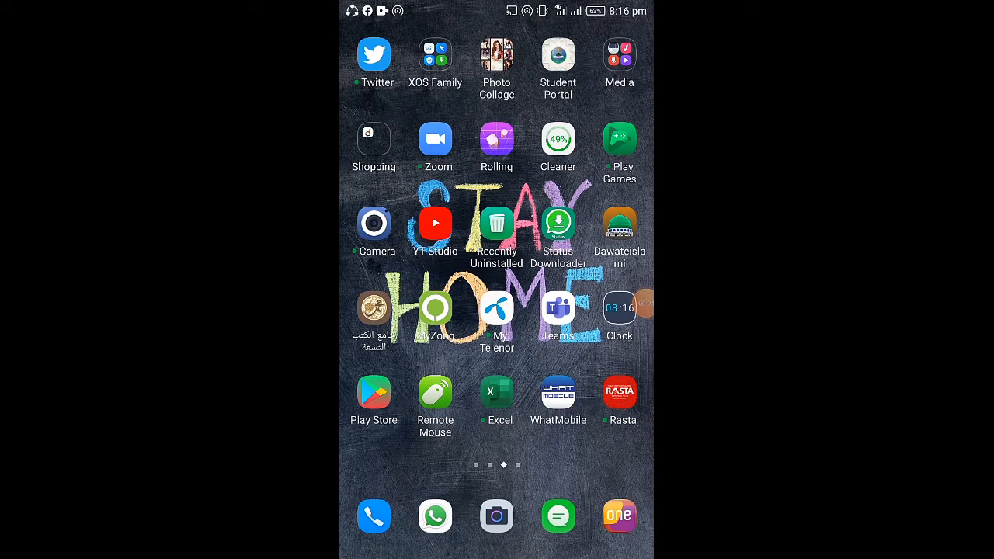
In the phone's Teams app, open the Oola 6 yearsMALE General channel's files
{"action": "left_click", "coordinate": [558, 308]}
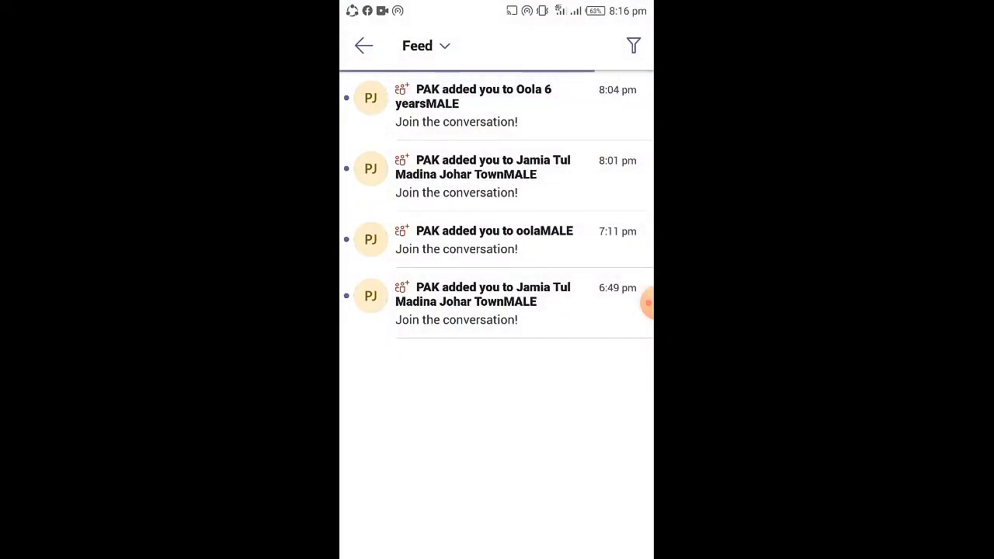
{"action": "left_click", "coordinate": [364, 46]}
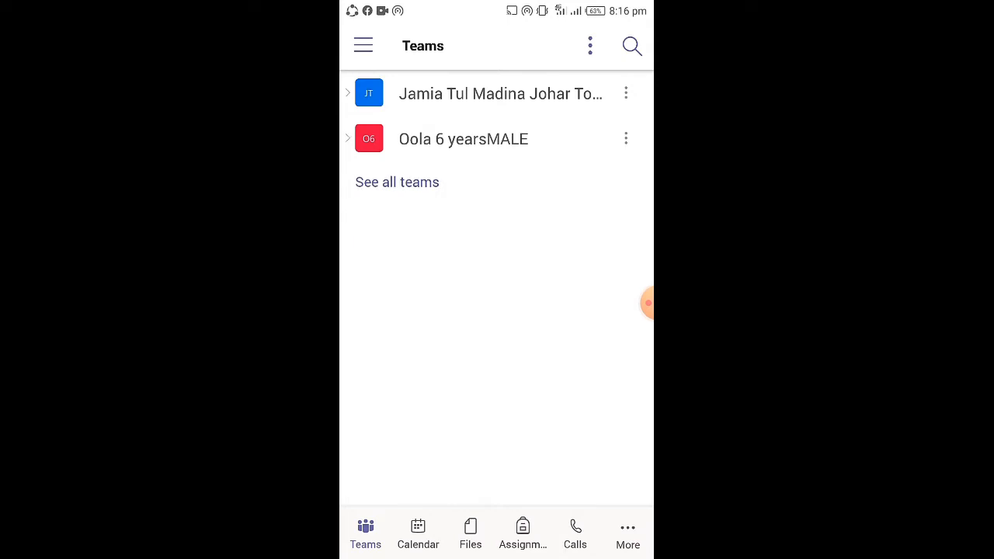
{"action": "left_click", "coordinate": [396, 182]}
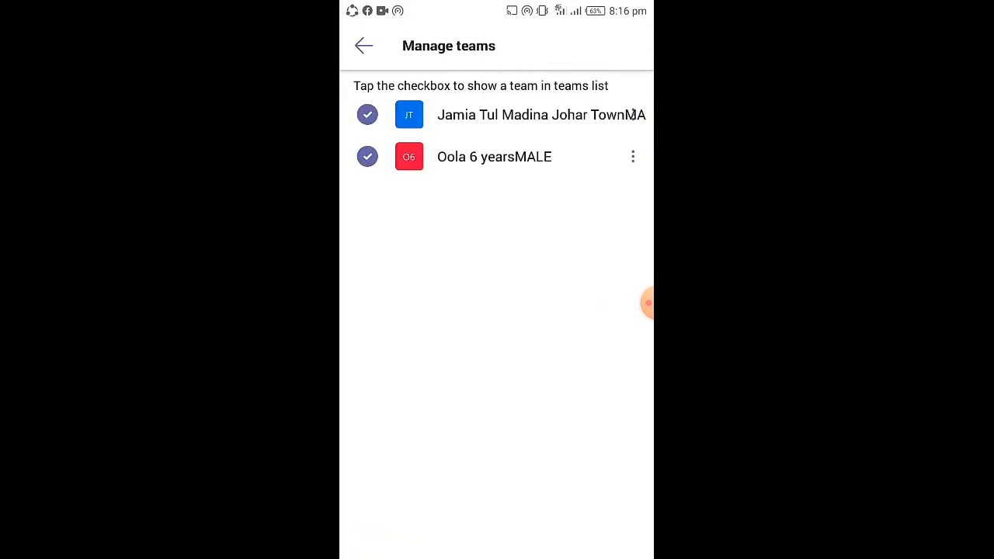
{"action": "left_click", "coordinate": [501, 156]}
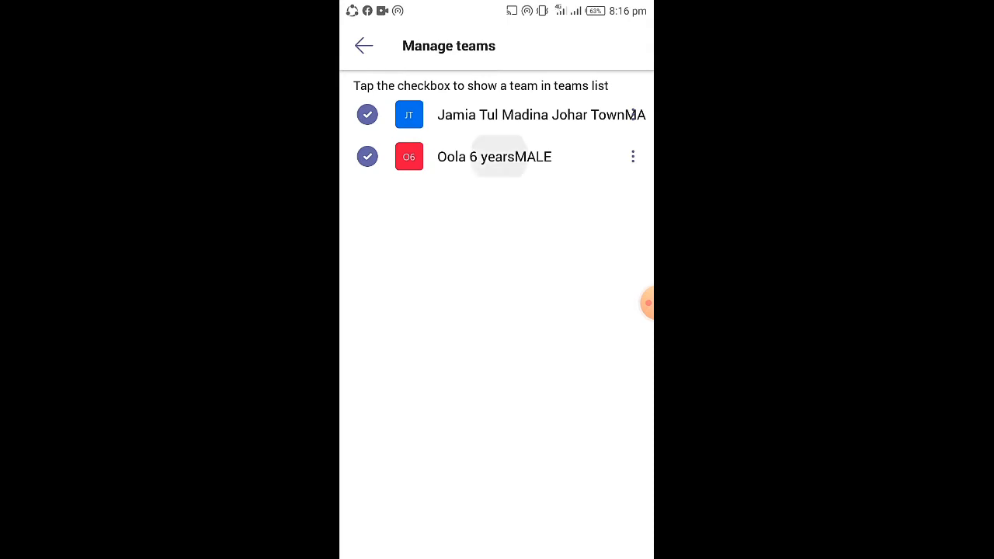
{"action": "left_click", "coordinate": [383, 115]}
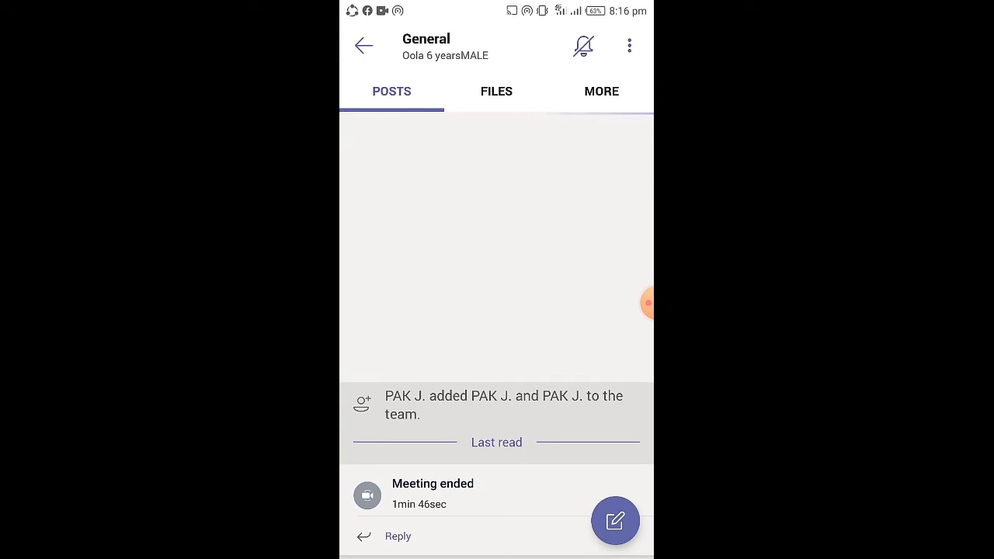
{"action": "left_click", "coordinate": [496, 90]}
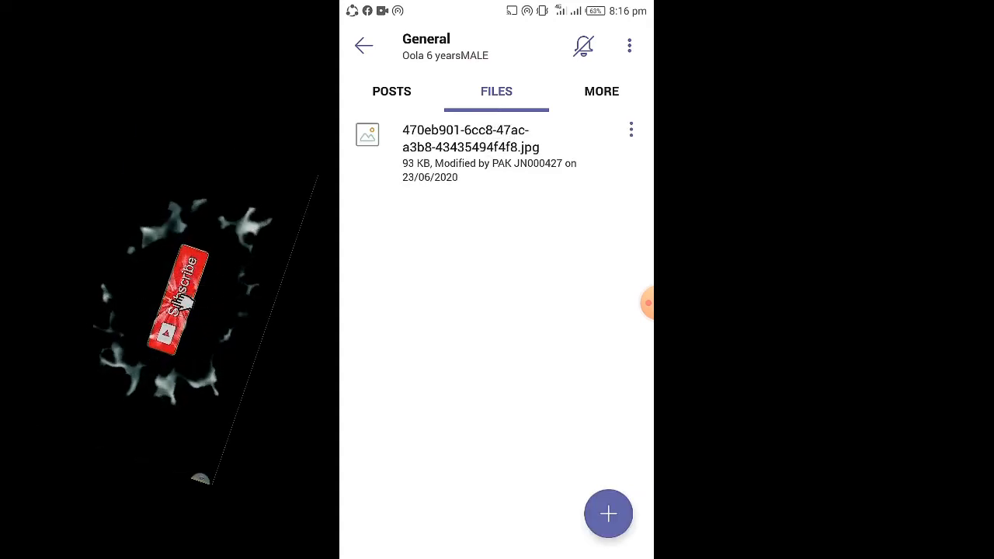
View the uploaded jpg image, then return to the team's channel list
{"action": "left_click", "coordinate": [471, 147]}
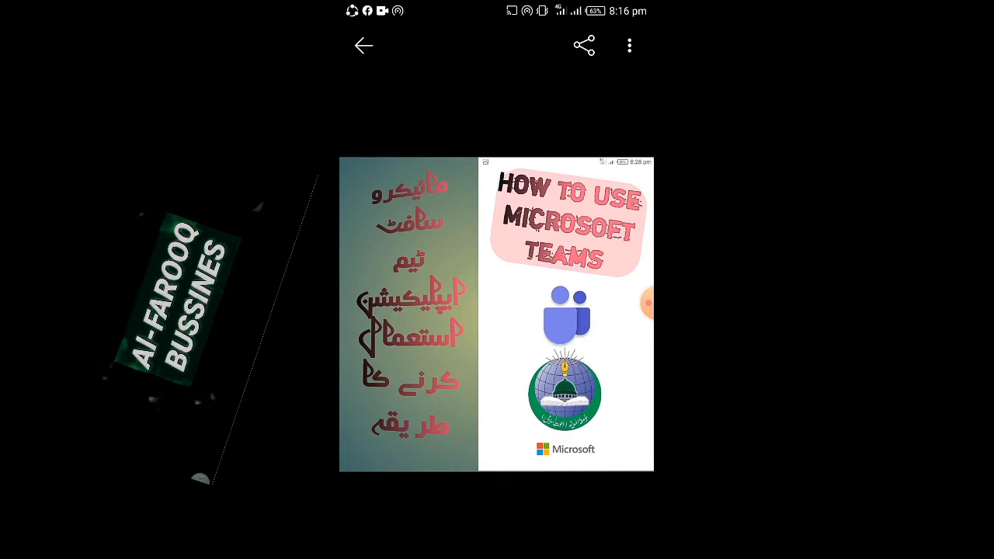
{"action": "left_click", "coordinate": [363, 46]}
{"action": "left_click", "coordinate": [363, 45]}
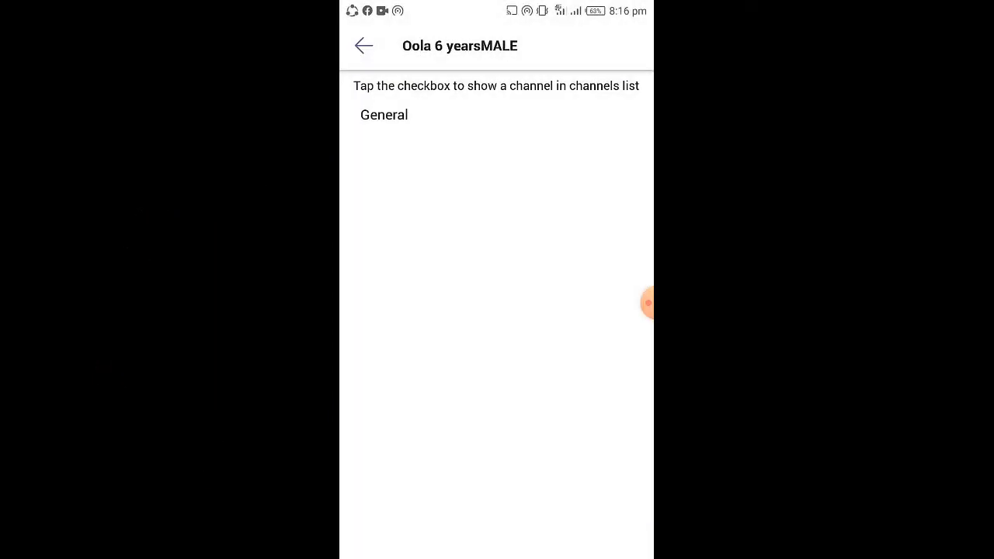
{"action": "left_click", "coordinate": [648, 303]}
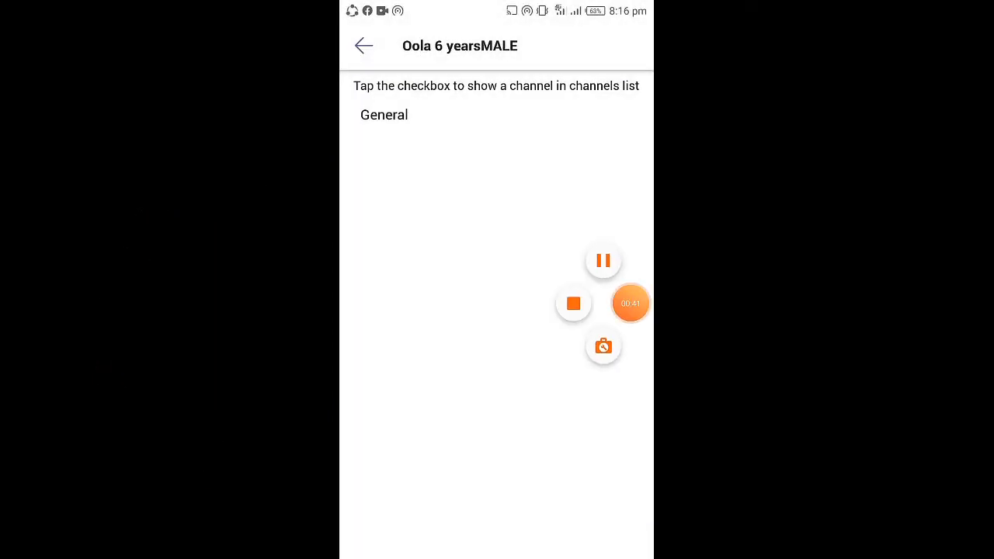
{"action": "left_click", "coordinate": [646, 302]}
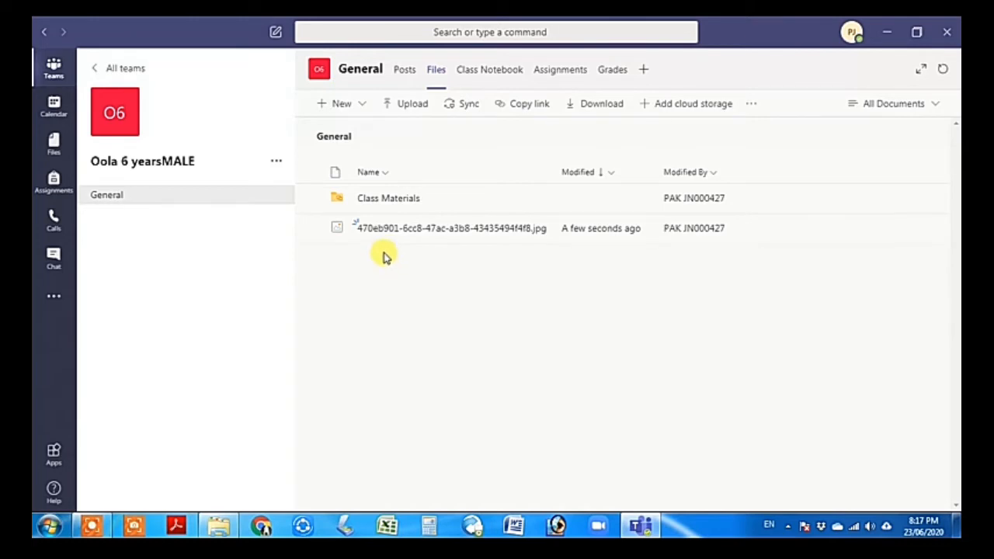
Open the Calendar and begin a new meeting
{"action": "left_click", "coordinate": [66, 118]}
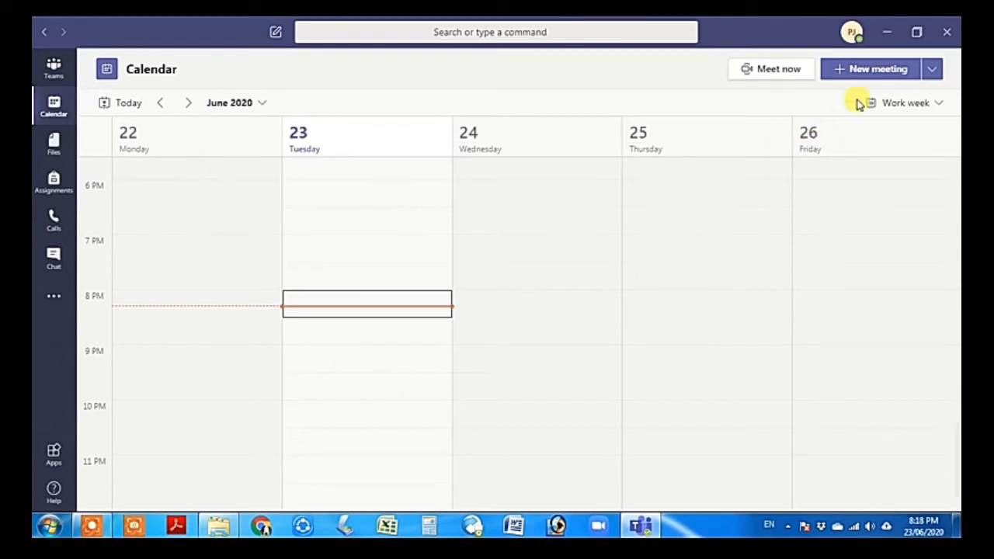
{"action": "left_click", "coordinate": [888, 75]}
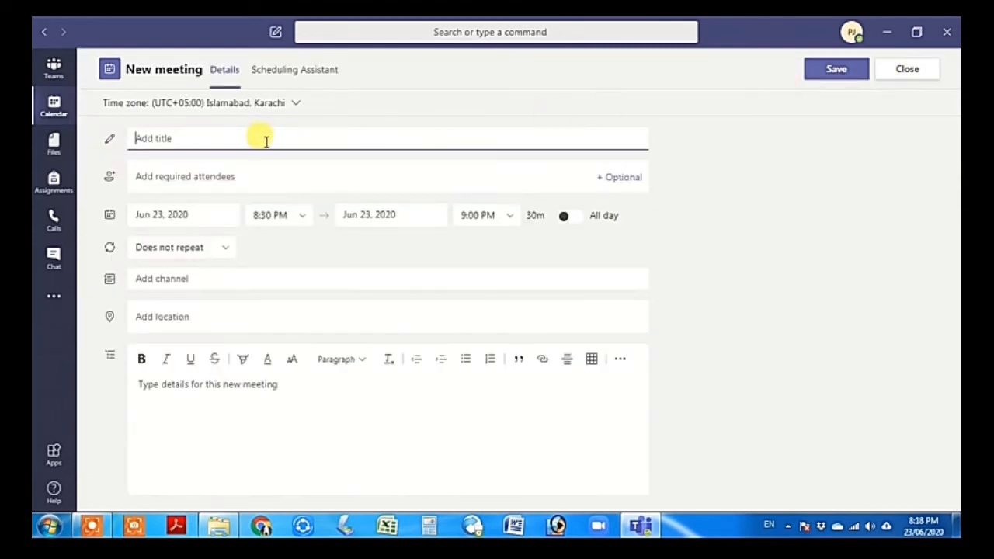
Title the meeting 'بخاری شریف' using the Urdu keyboard
{"action": "left_click", "coordinate": [263, 139]}
{"action": "type", "text": "G"}
{"action": "key", "text": "BackSpace"}
{"action": "key", "text": "alt+shift"}
{"action": "type", "text": "ل"}
{"action": "type", "text": "خاری شریف"}
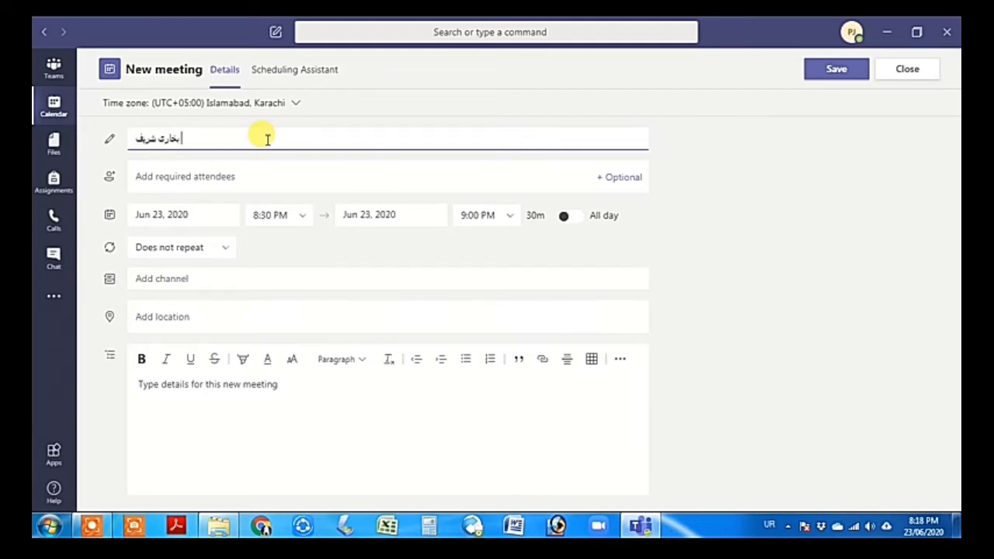
Set the meeting time to 8:00–8:30 AM on Jun 23, 2020
{"action": "left_click", "coordinate": [295, 220]}
{"action": "scroll", "coordinate": [295, 257], "scroll_direction": "up", "scroll_amount": 10}
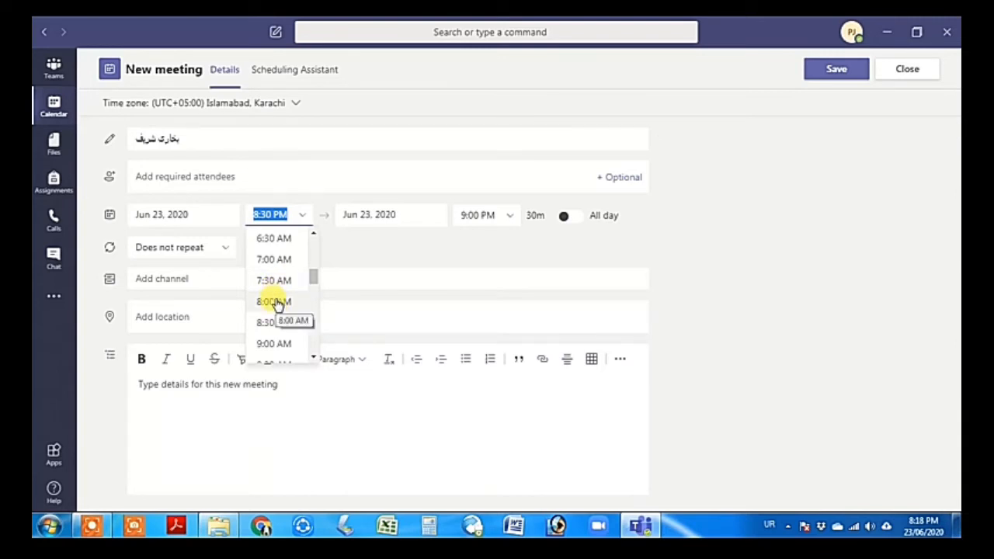
{"action": "left_click", "coordinate": [277, 303]}
{"action": "left_click", "coordinate": [480, 212]}
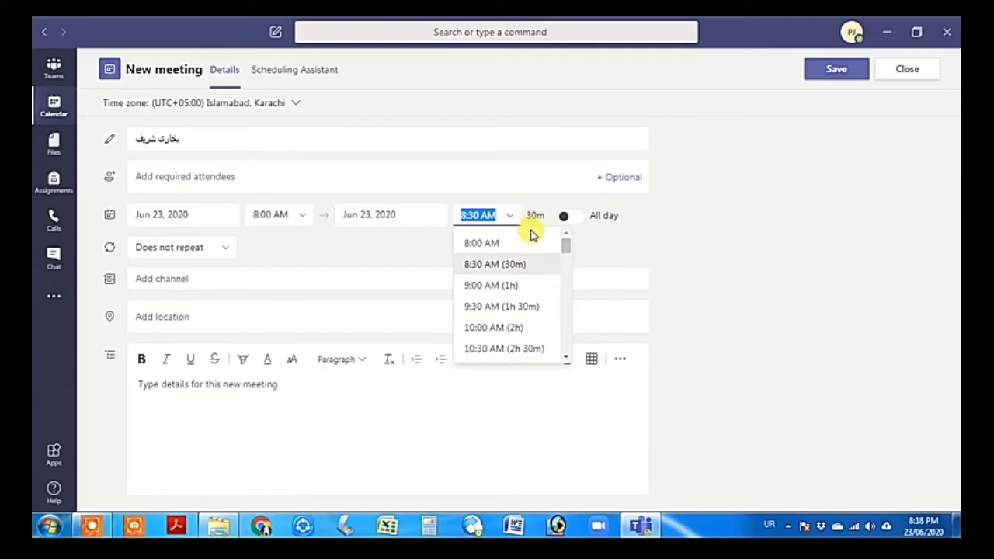
{"action": "left_click", "coordinate": [593, 240]}
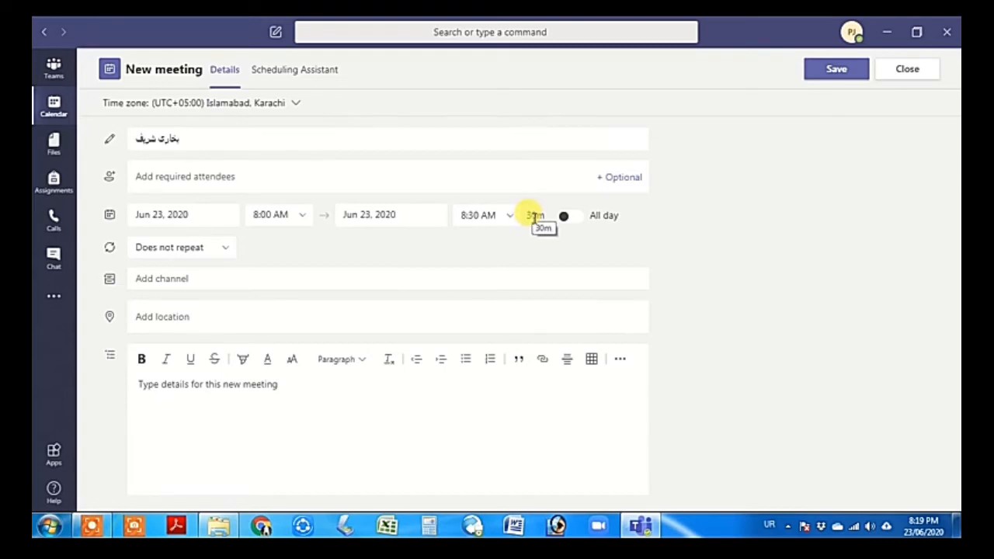
Make the meeting repeat daily from 6/23 and retitle it 'صرف'
{"action": "left_click", "coordinate": [216, 248]}
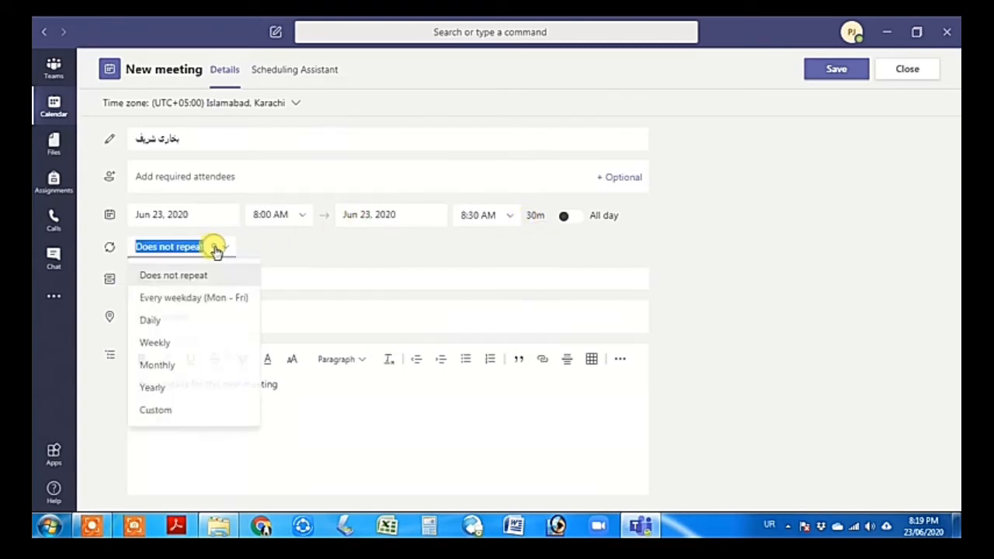
{"action": "left_click", "coordinate": [194, 321]}
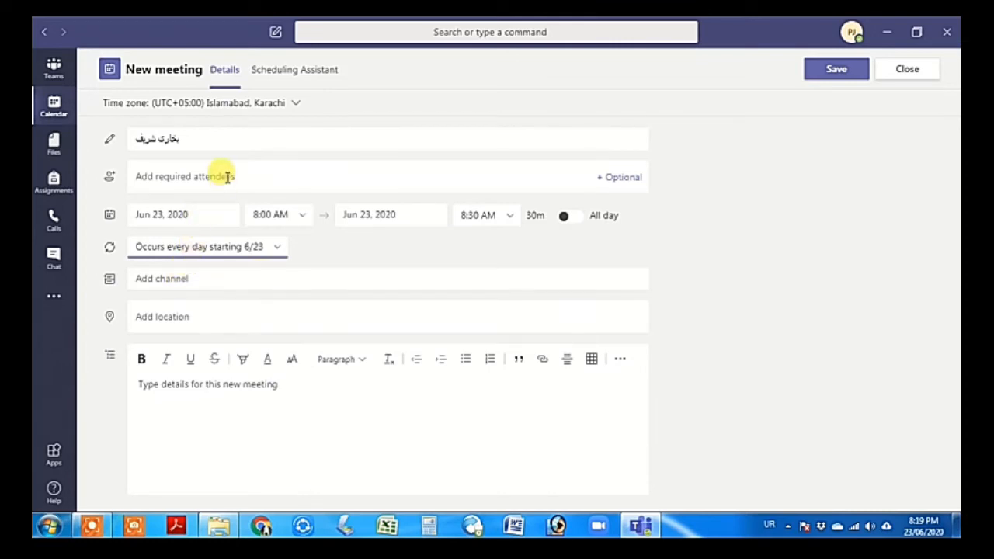
{"action": "left_click", "coordinate": [189, 138]}
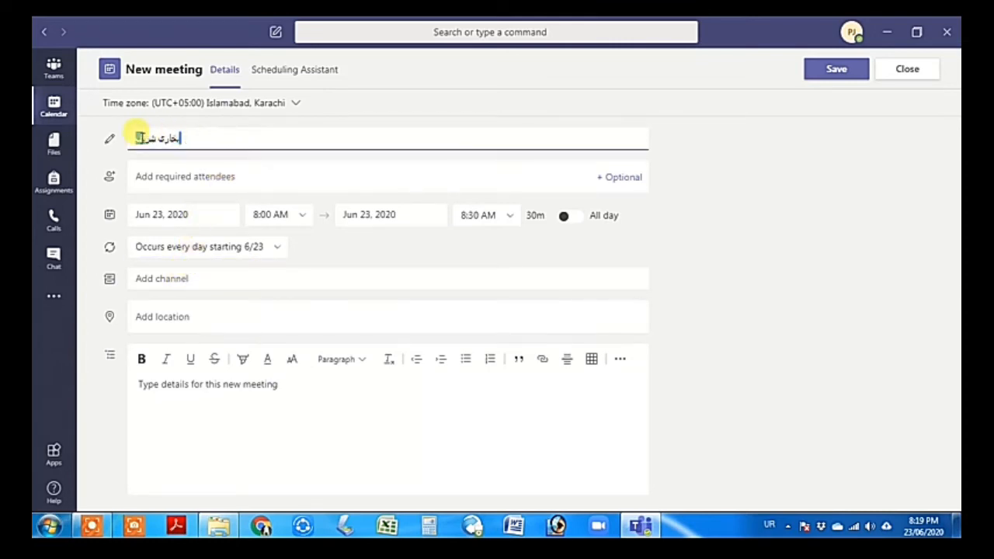
{"action": "left_click_drag", "start_coordinate": [142, 138], "coordinate": [178, 139]}
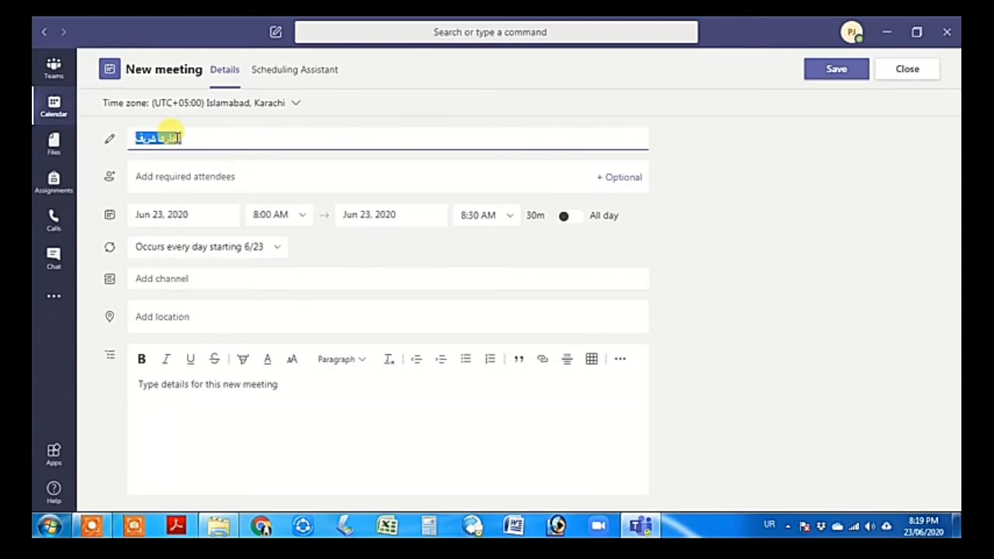
{"action": "left_click", "coordinate": [178, 138]}
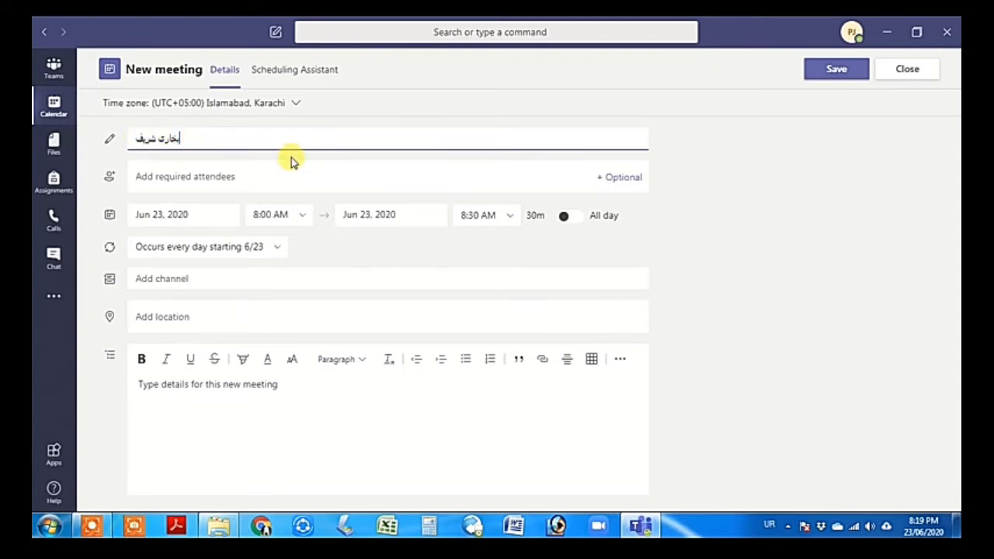
{"action": "key", "text": "BackSpace"}
{"action": "key", "text": "BackSpace"}
{"action": "key", "text": "BackSpace"}
{"action": "key", "text": "BackSpace"}
{"action": "key", "text": "BackSpace"}
{"action": "key", "text": "BackSpace"}
{"action": "key", "text": "BackSpace"}
{"action": "key", "text": "BackSpace"}
{"action": "key", "text": "BackSpace"}
{"action": "key", "text": "BackSpace"}
{"action": "type", "text": "عرف"}
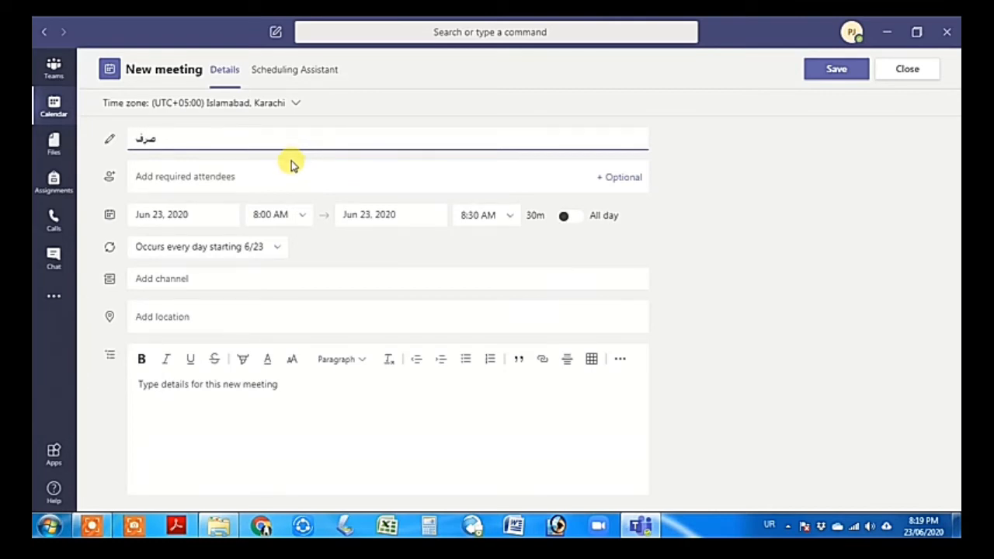
Hold the meeting in the Oola 6 yearsMALE team's General channel
{"action": "left_click", "coordinate": [170, 278]}
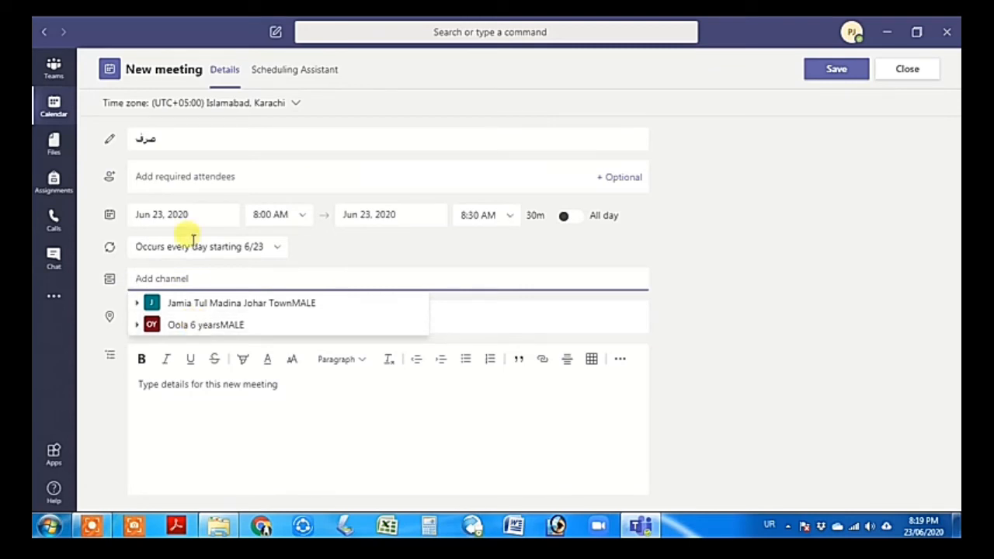
{"action": "left_click", "coordinate": [230, 326]}
{"action": "left_click", "coordinate": [224, 343]}
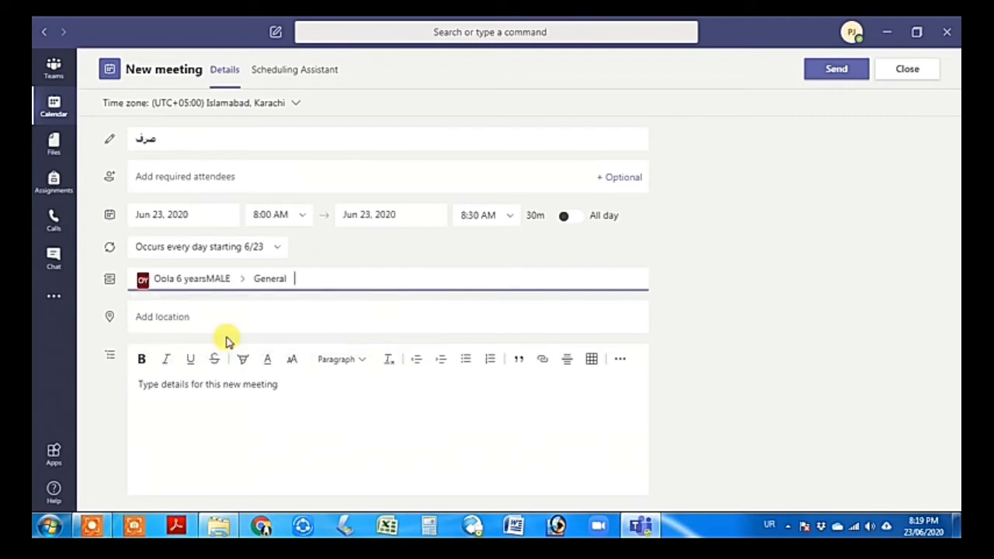
Add the Urdu note 'انعام ملنا وقت کی پابندی فرمائیں۔' to the meeting details
{"action": "left_click", "coordinate": [221, 386]}
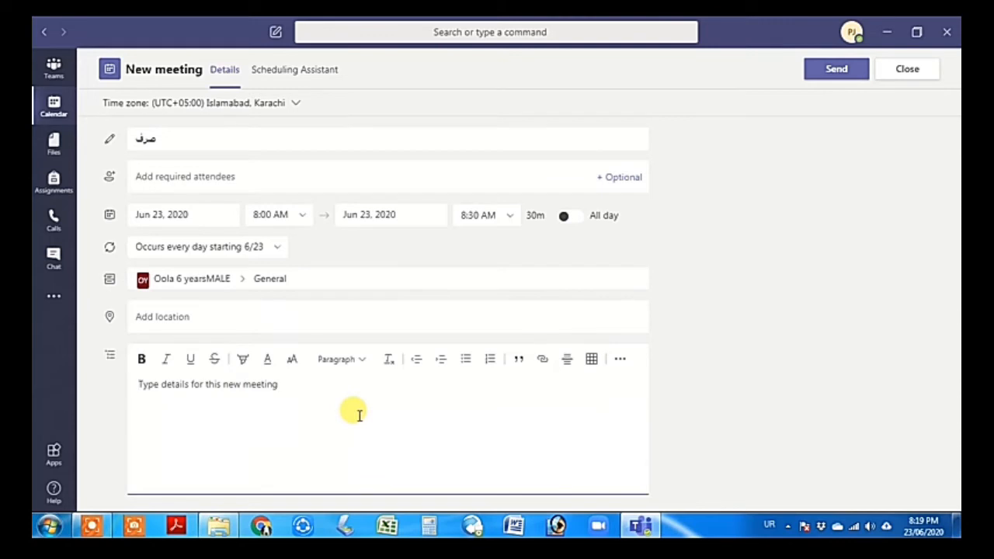
{"action": "type", "text": "انعام ملنا"}
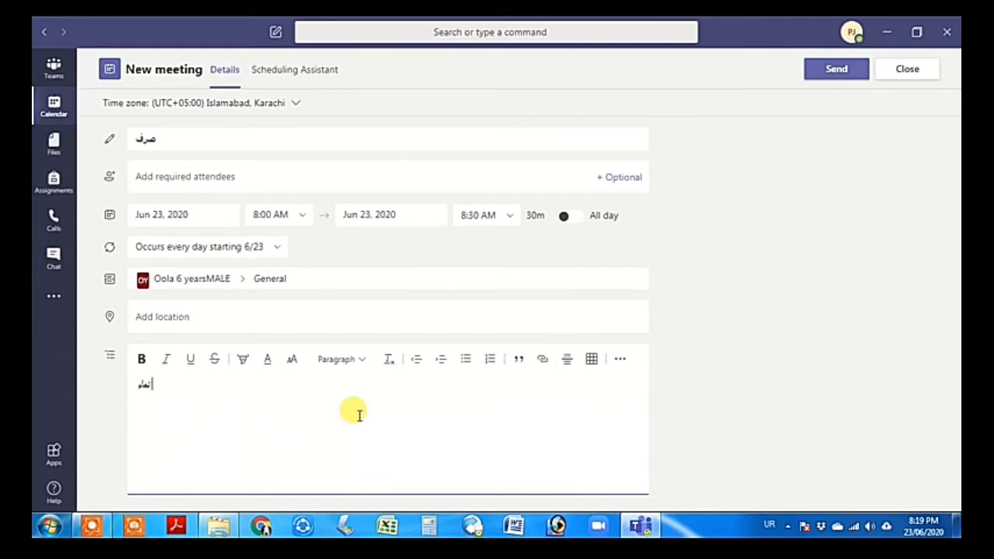
{"action": "type", "text": " وقت کی پابندی فرمائیں۔"}
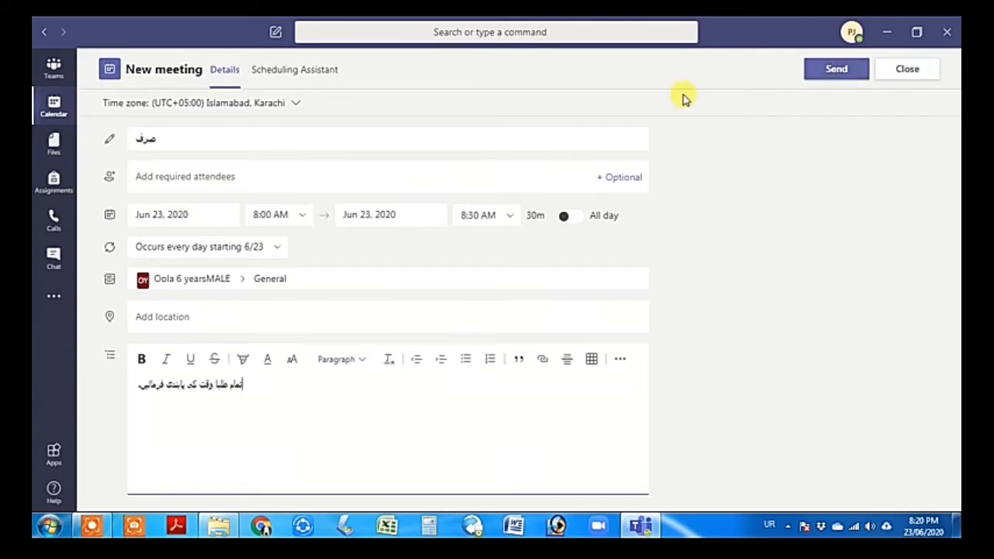
{"action": "left_click", "coordinate": [235, 177]}
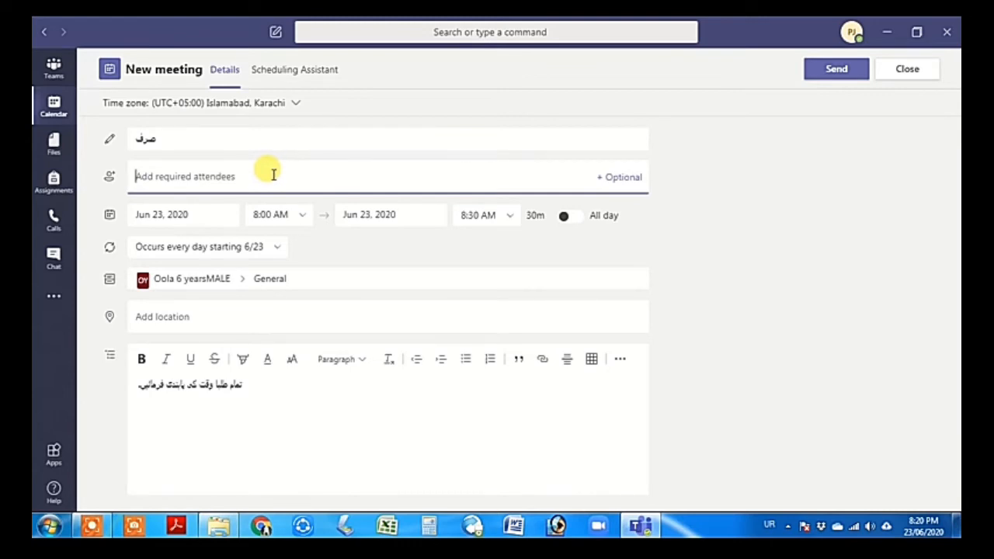
Invite a required attendee by their e-mail address
{"action": "type", "text": "ا"}
{"action": "key", "text": "BackSpace"}
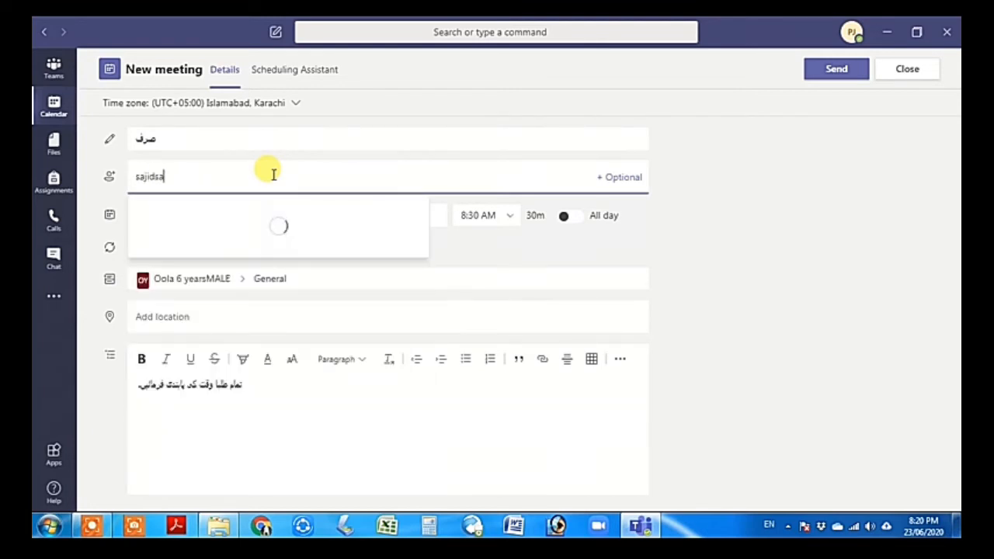
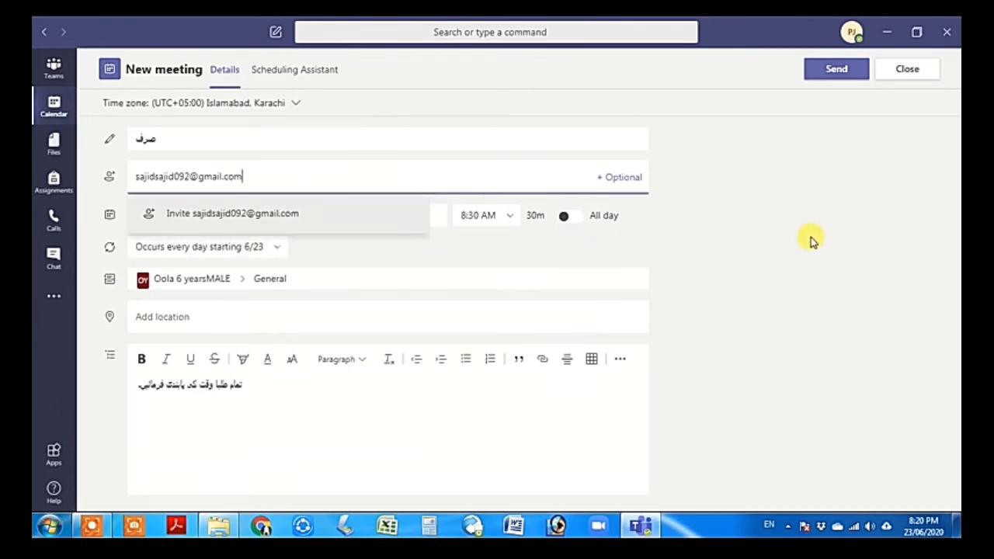
{"action": "left_click", "coordinate": [221, 226]}
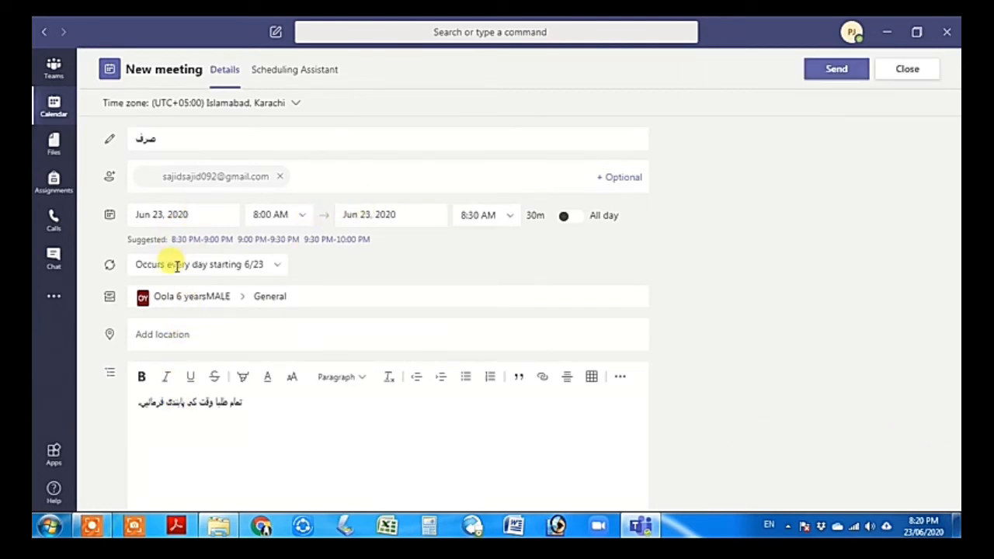
Confirm the Daily repeat and send the meeting to the channel
{"action": "left_click", "coordinate": [273, 267]}
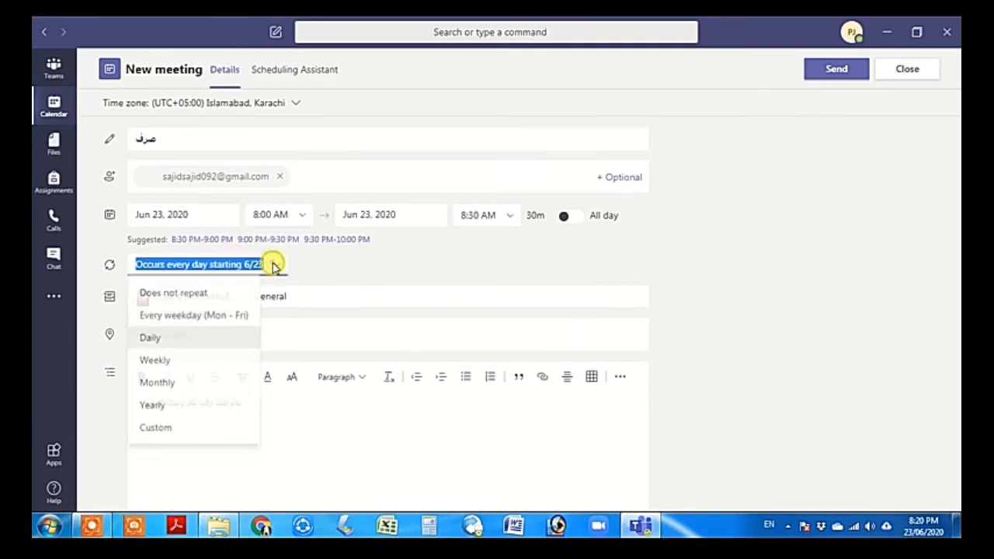
{"action": "left_click", "coordinate": [213, 337]}
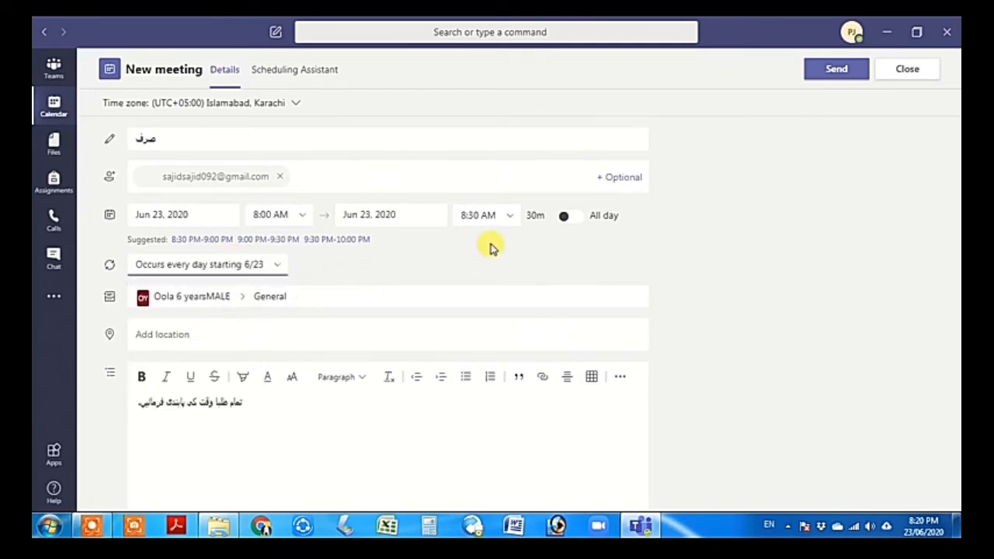
{"action": "left_click", "coordinate": [841, 72]}
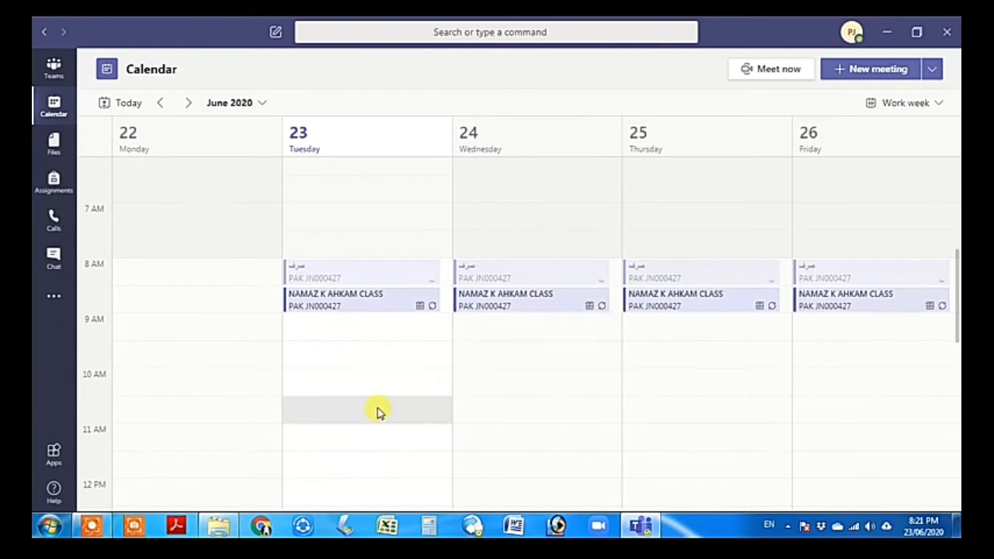
{"action": "left_click", "coordinate": [93, 526]}
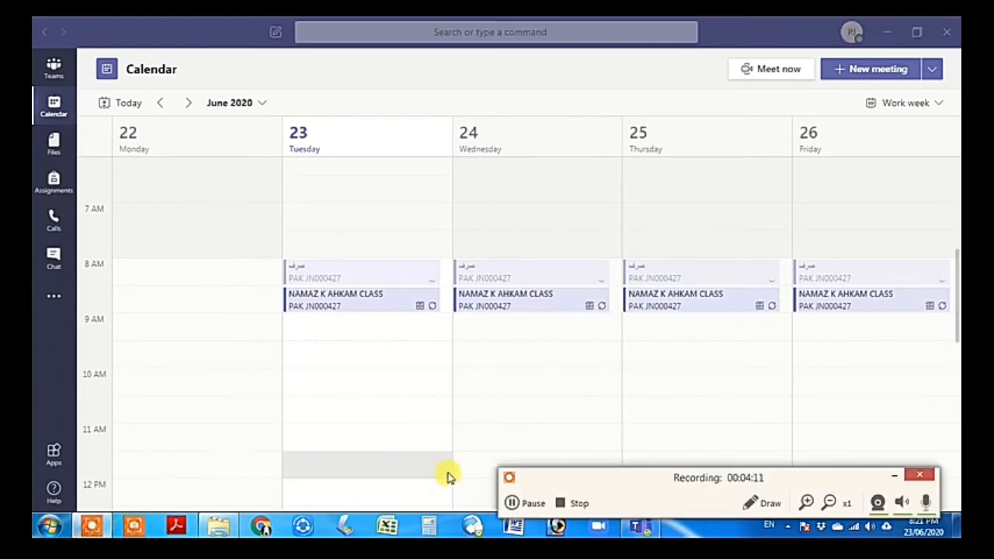
{"action": "left_click", "coordinate": [513, 503]}
{"action": "left_click", "coordinate": [513, 502]}
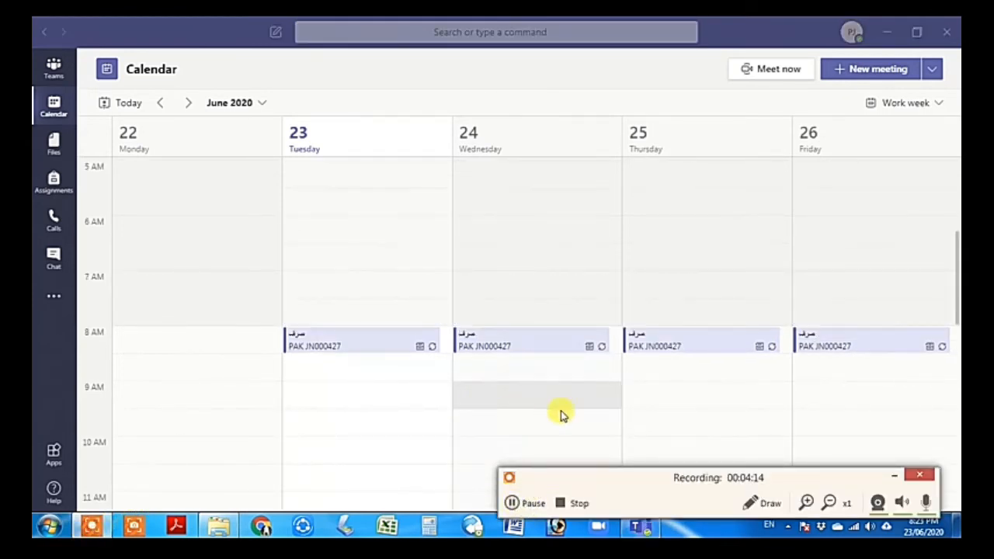
{"action": "left_click", "coordinate": [894, 475]}
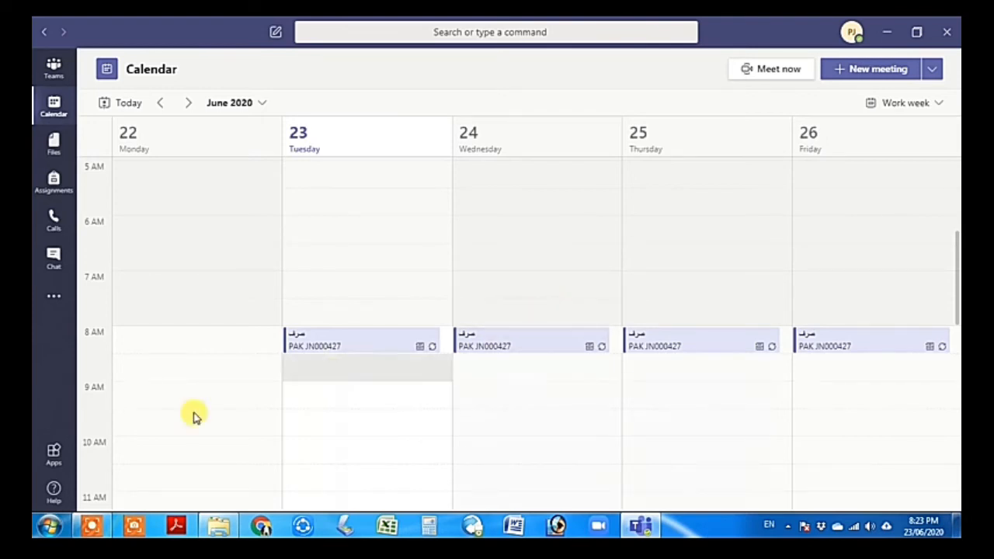
{"action": "left_click", "coordinate": [92, 526]}
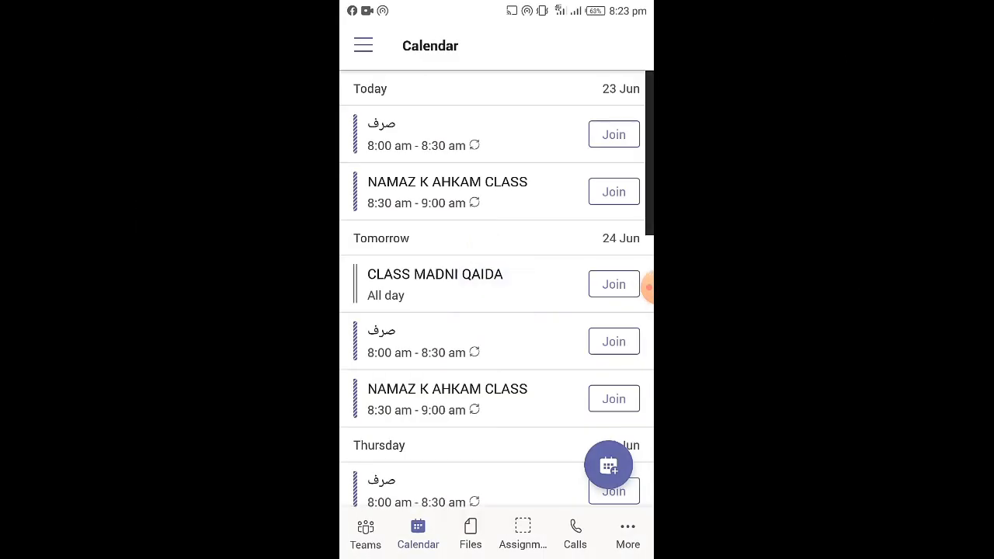
{"action": "scroll", "coordinate": [497, 295], "scroll_direction": "down", "scroll_amount": 1}
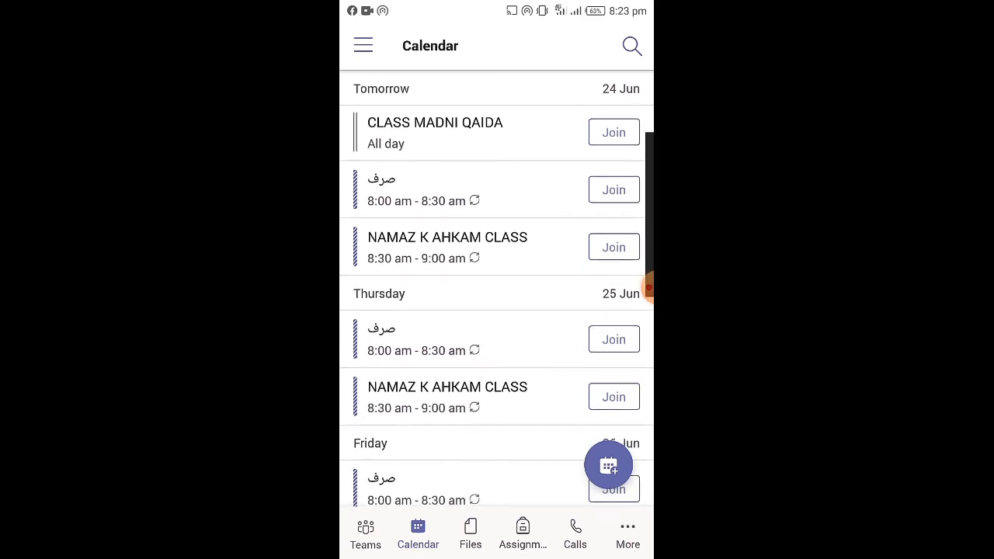
{"action": "scroll", "coordinate": [497, 296], "scroll_direction": "up", "scroll_amount": 1}
{"action": "scroll", "coordinate": [497, 295], "scroll_direction": "up", "scroll_amount": 1}
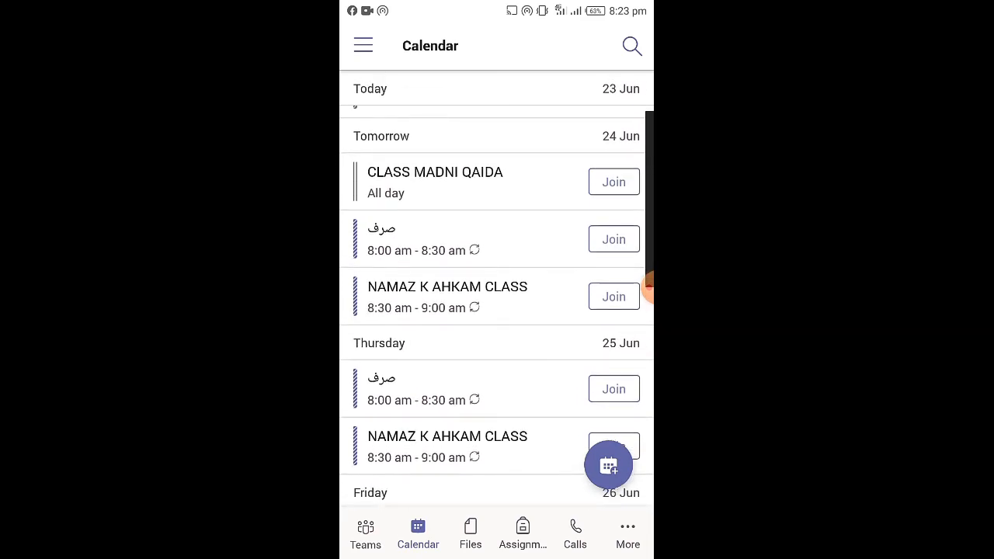
{"action": "scroll", "coordinate": [497, 295], "scroll_direction": "up", "scroll_amount": 1}
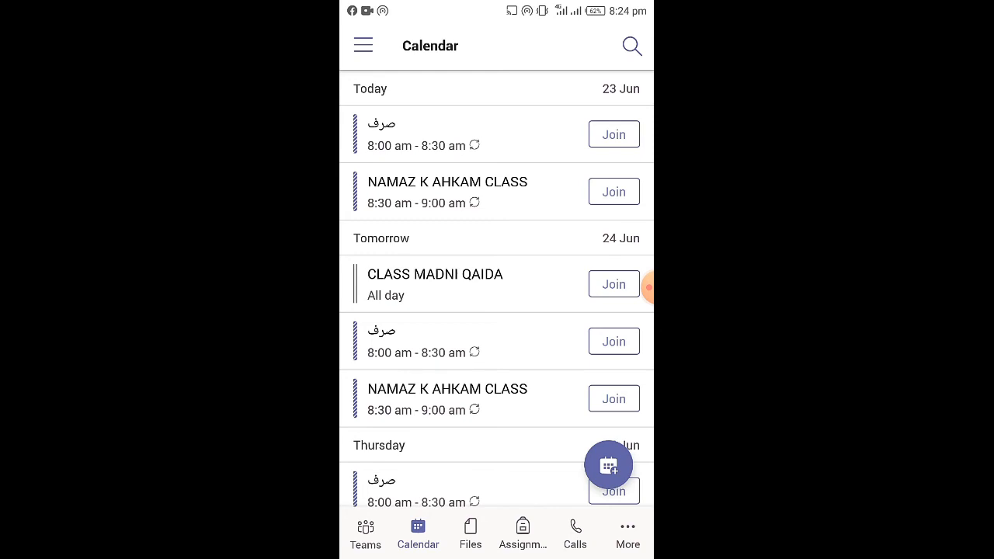
{"action": "scroll", "coordinate": [497, 306], "scroll_direction": "down", "scroll_amount": 2}
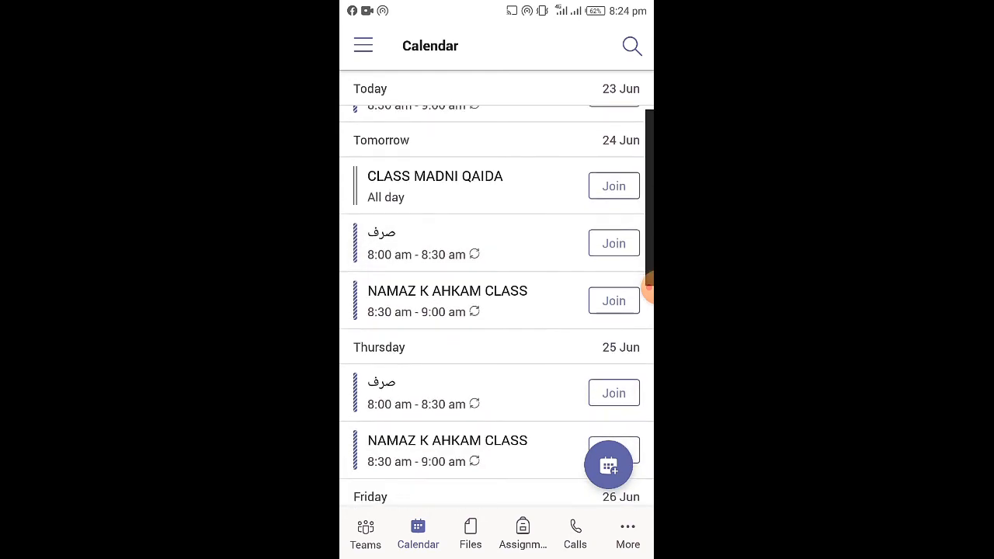
{"action": "scroll", "coordinate": [497, 306], "scroll_direction": "down", "scroll_amount": 2}
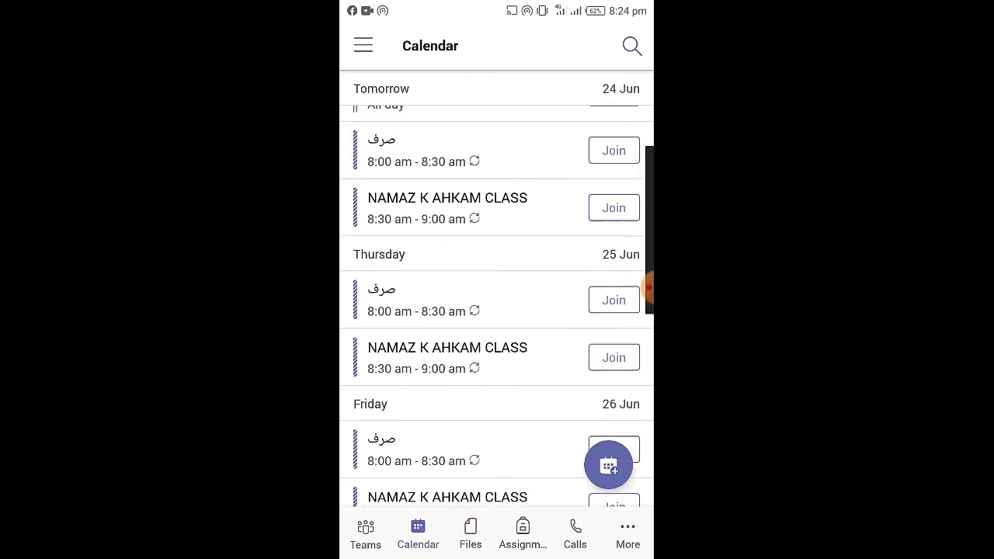
{"action": "scroll", "coordinate": [498, 307], "scroll_direction": "down", "scroll_amount": 3}
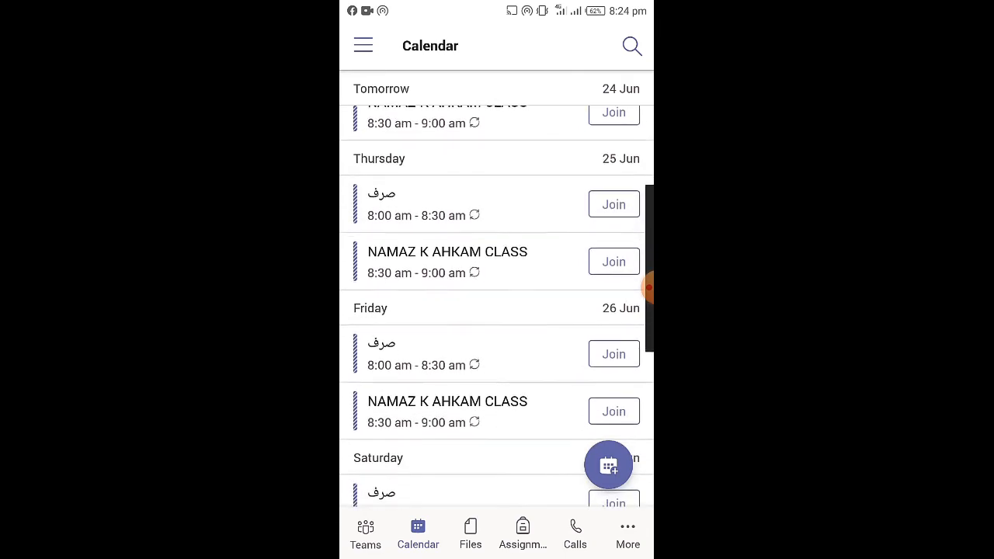
{"action": "scroll", "coordinate": [497, 307], "scroll_direction": "down", "scroll_amount": 2}
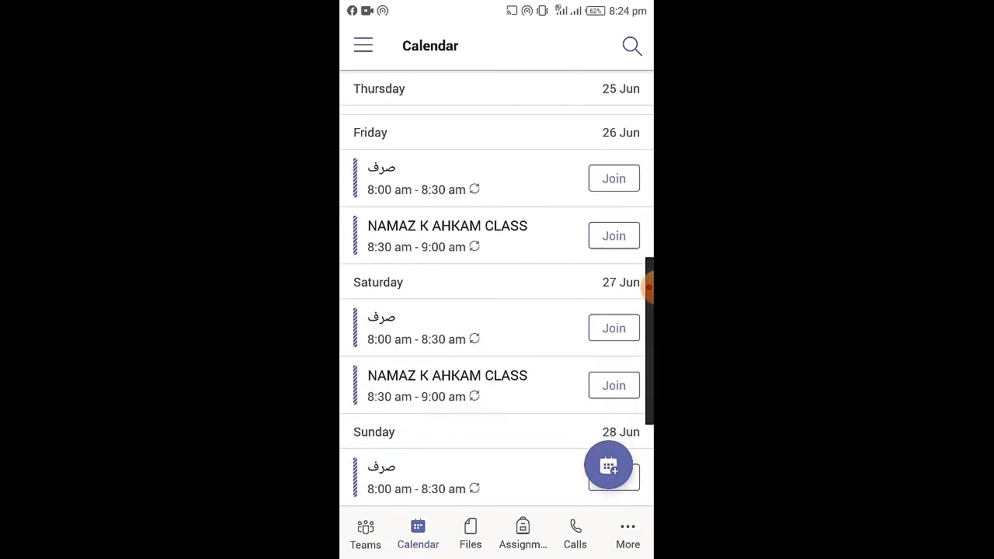
{"action": "scroll", "coordinate": [497, 306], "scroll_direction": "down", "scroll_amount": 1}
{"action": "scroll", "coordinate": [497, 306], "scroll_direction": "down", "scroll_amount": 2}
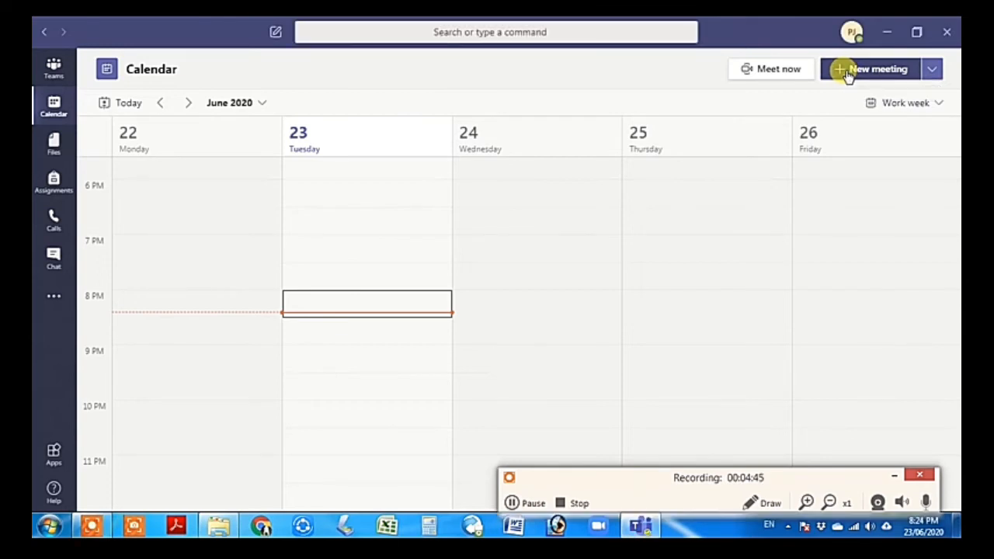
Start a new meeting and set its time to 8:30–9:00 AM
{"action": "left_click", "coordinate": [850, 70]}
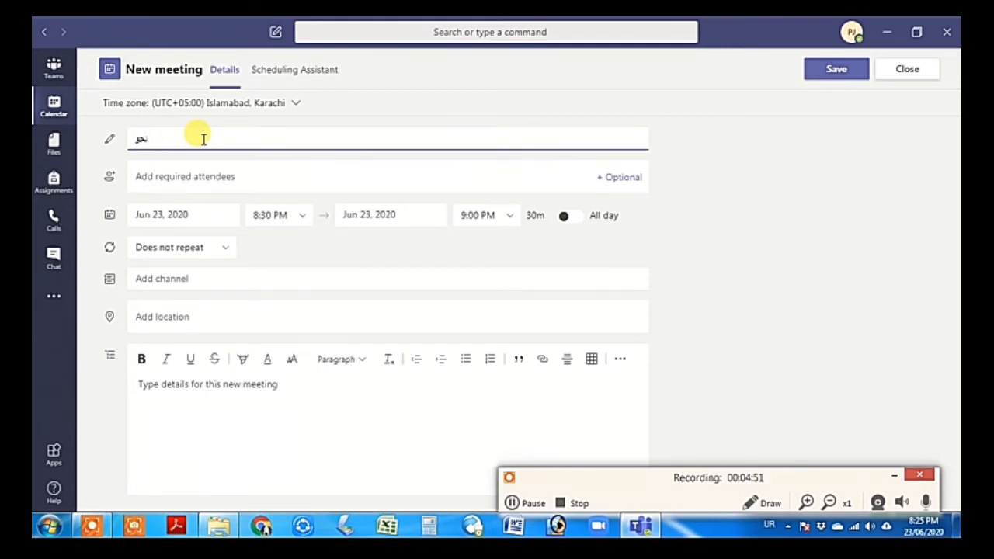
{"action": "left_click", "coordinate": [301, 220]}
{"action": "left_click", "coordinate": [300, 219]}
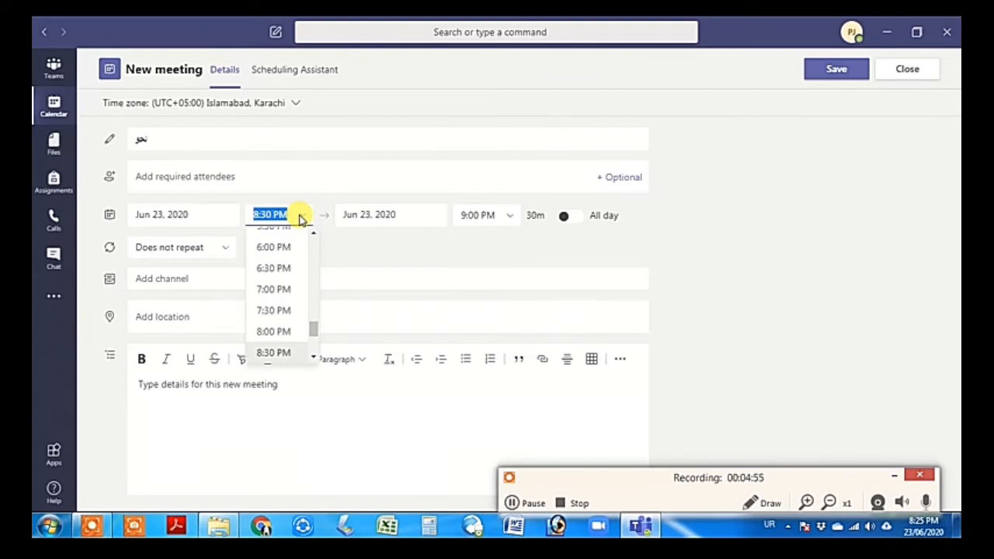
{"action": "left_click", "coordinate": [301, 219]}
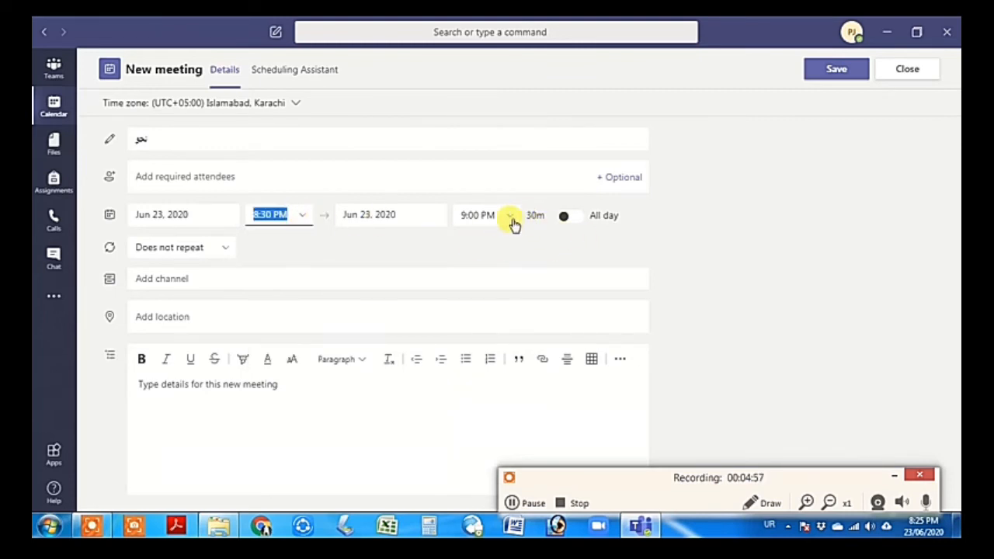
{"action": "left_click", "coordinate": [299, 224]}
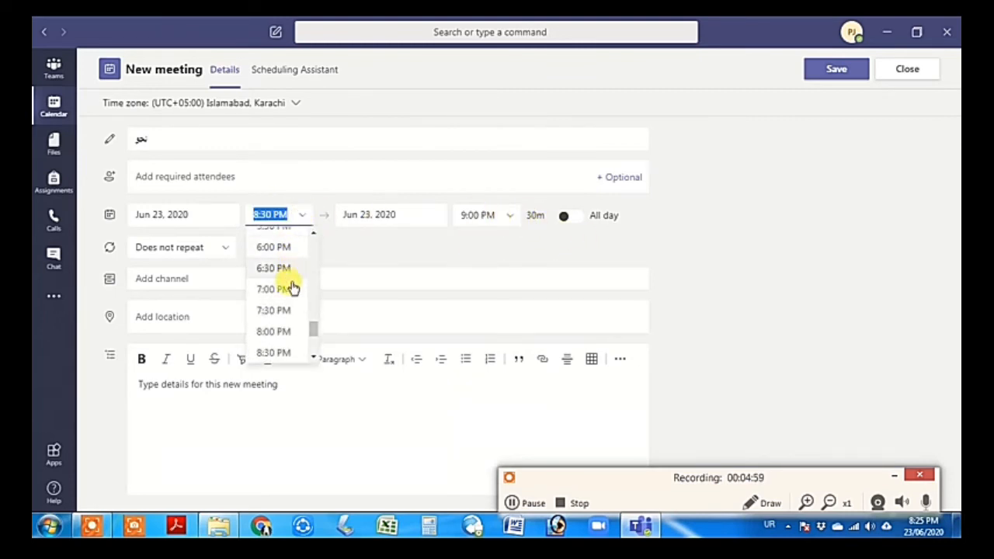
{"action": "scroll", "coordinate": [286, 303], "scroll_direction": "up", "scroll_amount": 10}
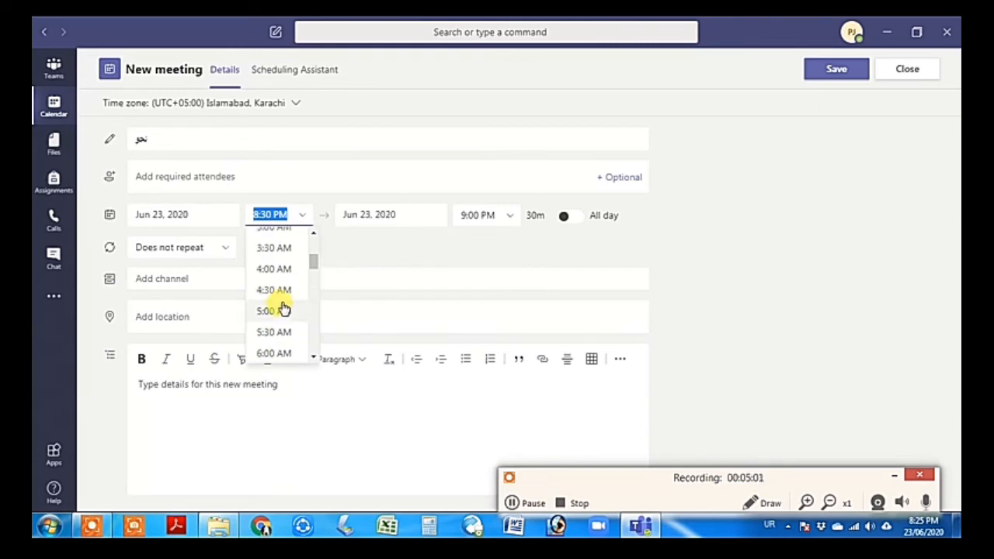
{"action": "scroll", "coordinate": [285, 311], "scroll_direction": "down", "scroll_amount": 2}
{"action": "scroll", "coordinate": [284, 327], "scroll_direction": "down", "scroll_amount": 4}
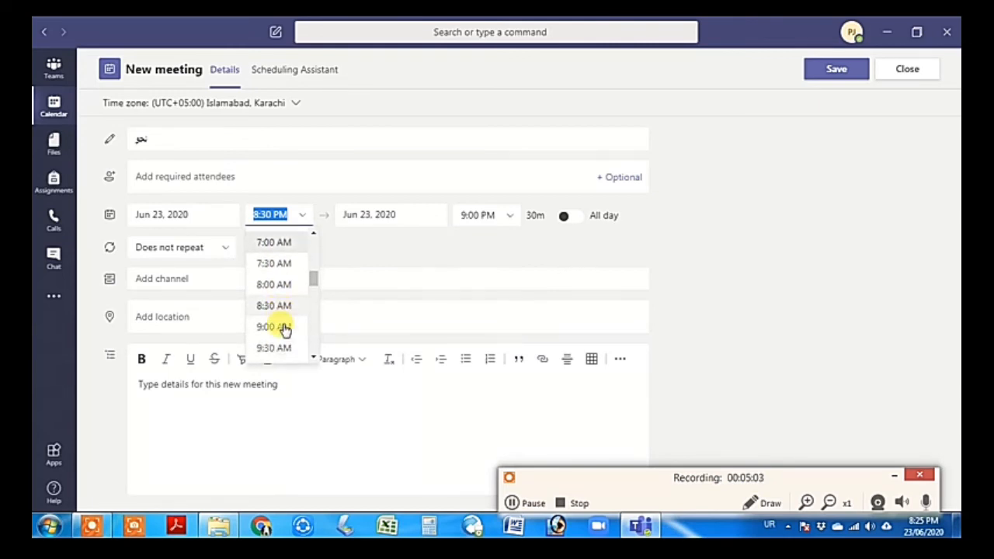
{"action": "left_click", "coordinate": [270, 256]}
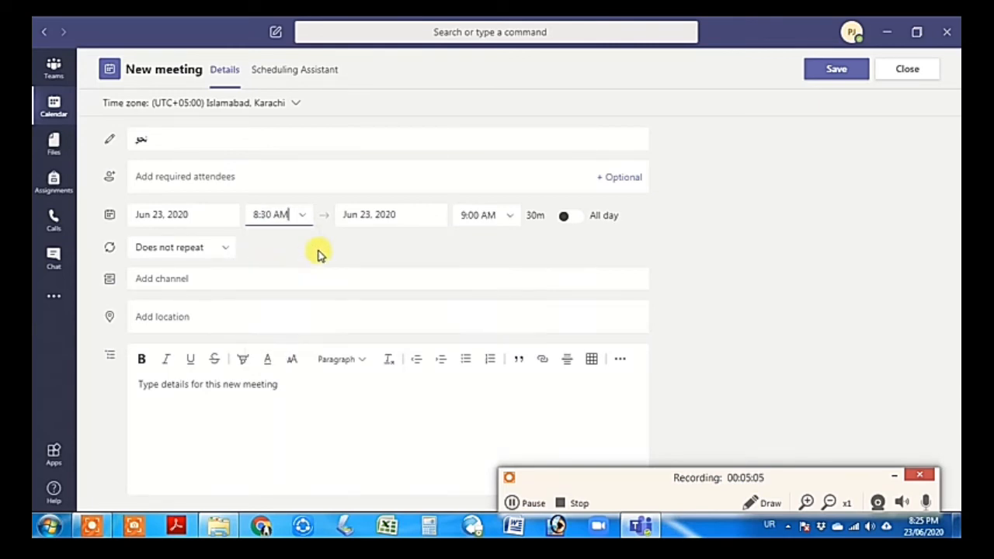
{"action": "left_click", "coordinate": [508, 217]}
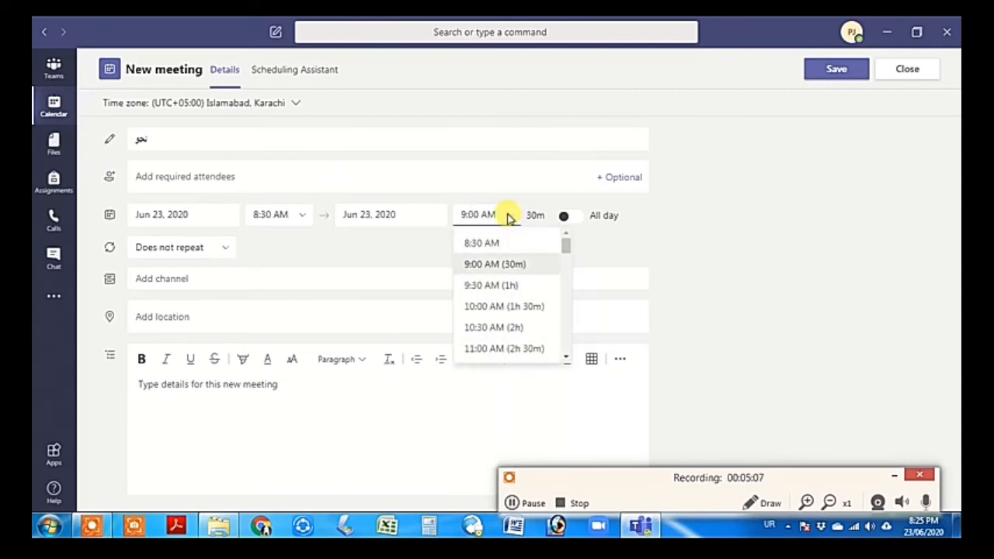
{"action": "left_click", "coordinate": [511, 218]}
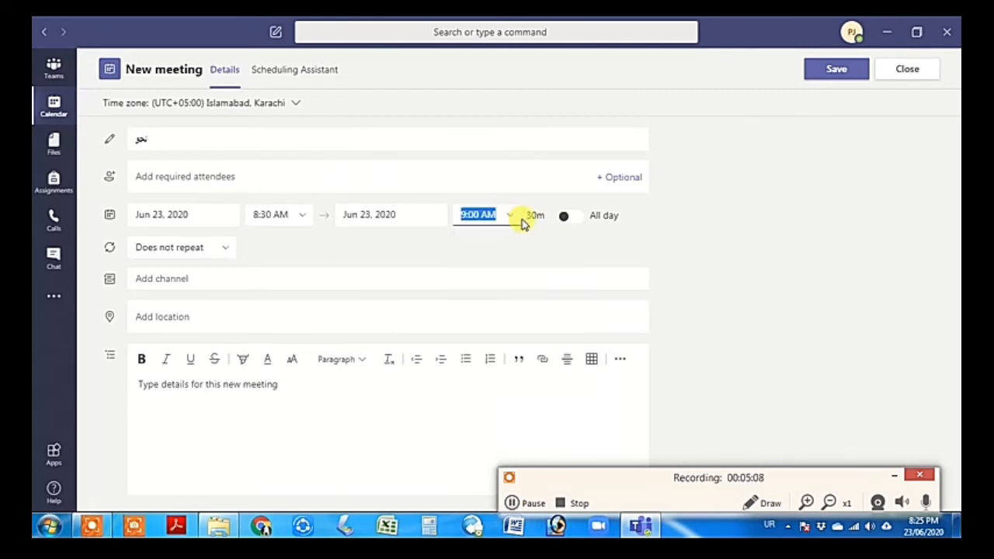
Make the meeting repeat daily in Oola 6 yearsMALE's General channel and send it
{"action": "left_click", "coordinate": [216, 250]}
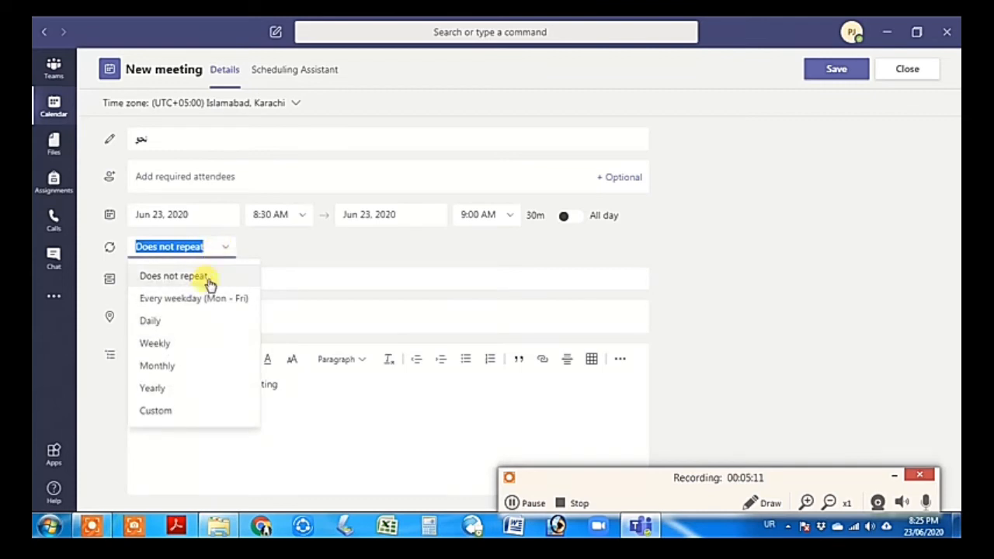
{"action": "left_click", "coordinate": [191, 322]}
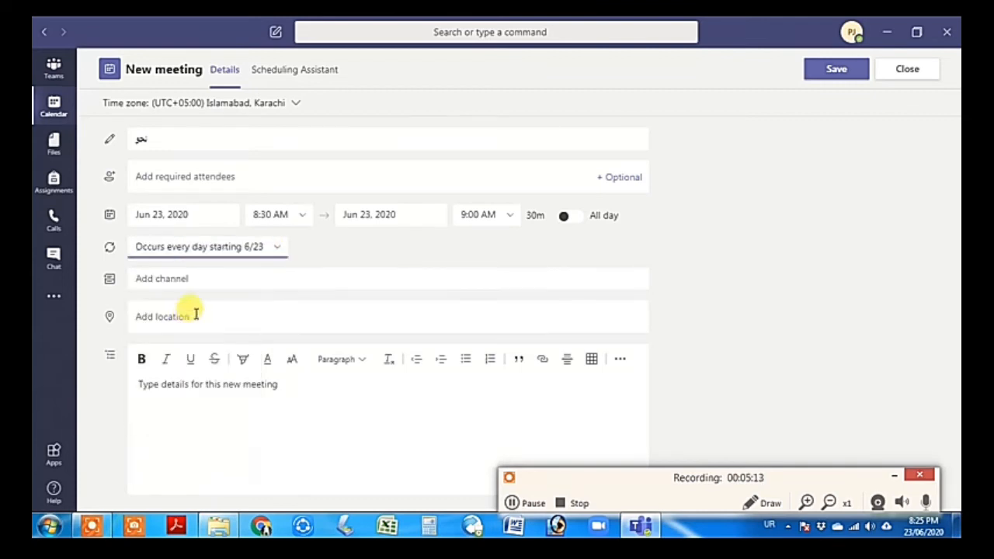
{"action": "left_click", "coordinate": [189, 280]}
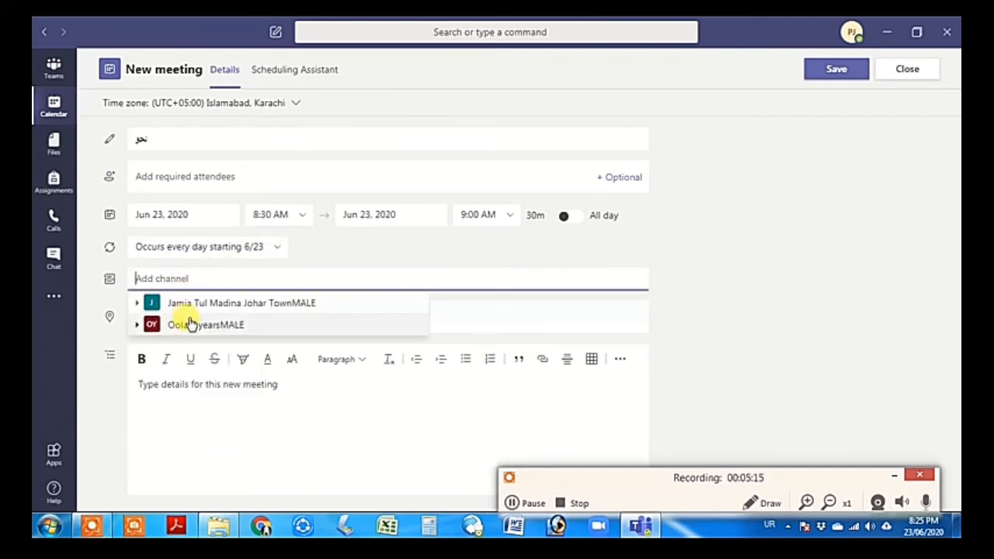
{"action": "left_click", "coordinate": [189, 324]}
{"action": "left_click", "coordinate": [190, 347]}
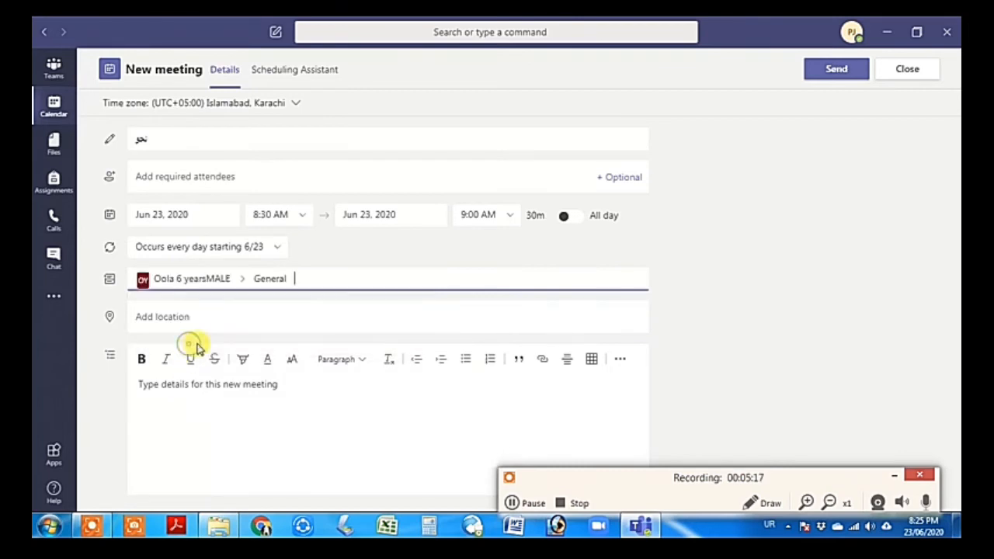
{"action": "left_click", "coordinate": [836, 70]}
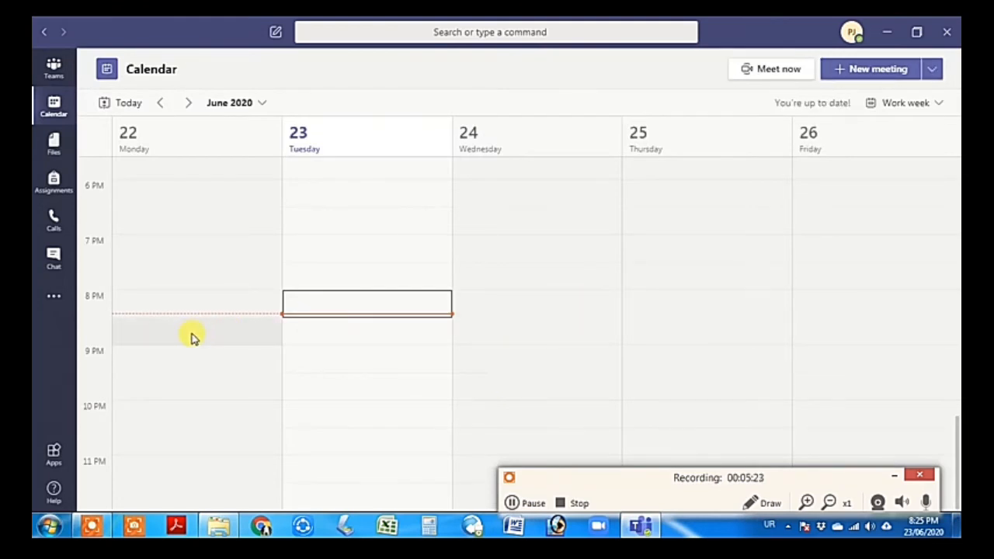
Scroll the work-week calendar to the 8:30 AM نحو meetings below each صرف meeting
{"action": "scroll", "coordinate": [195, 339], "scroll_direction": "up", "scroll_amount": 15}
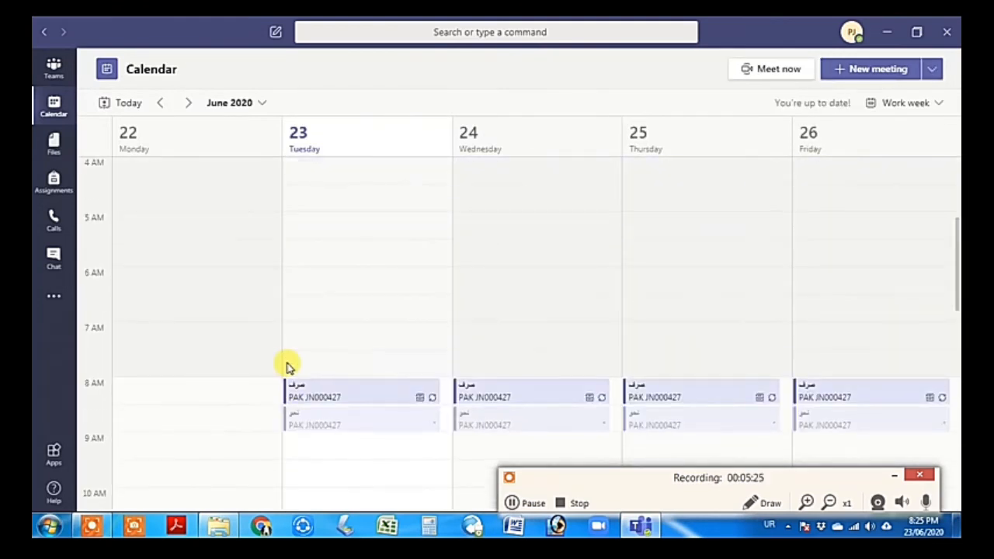
{"action": "scroll", "coordinate": [288, 350], "scroll_direction": "down", "scroll_amount": 5}
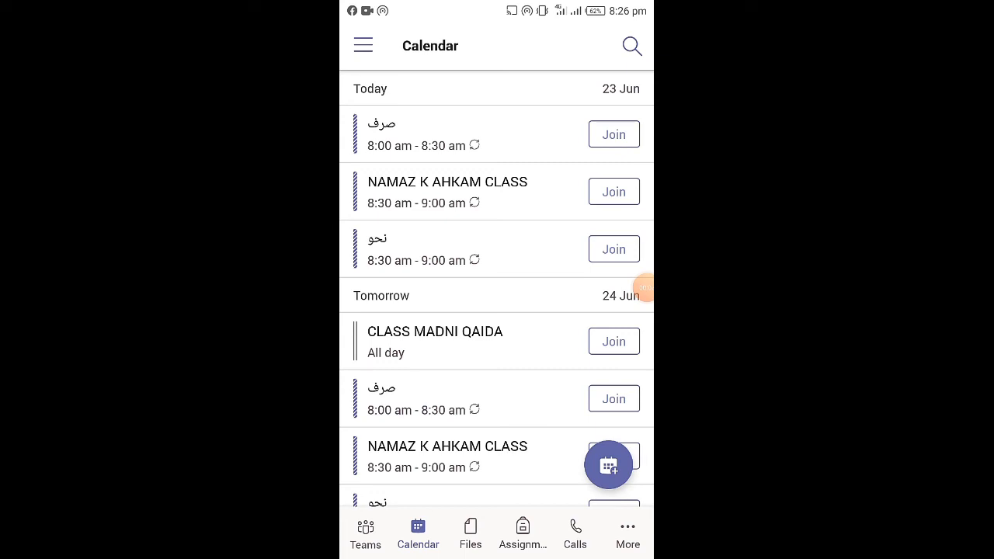
{"action": "scroll", "coordinate": [496, 306], "scroll_direction": "down", "scroll_amount": 3}
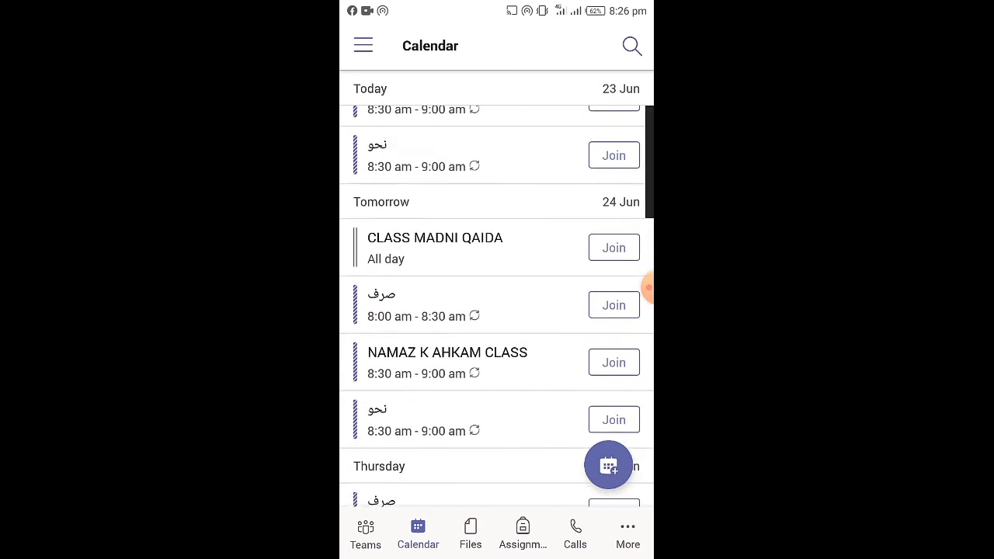
{"action": "scroll", "coordinate": [496, 306], "scroll_direction": "down", "scroll_amount": 3}
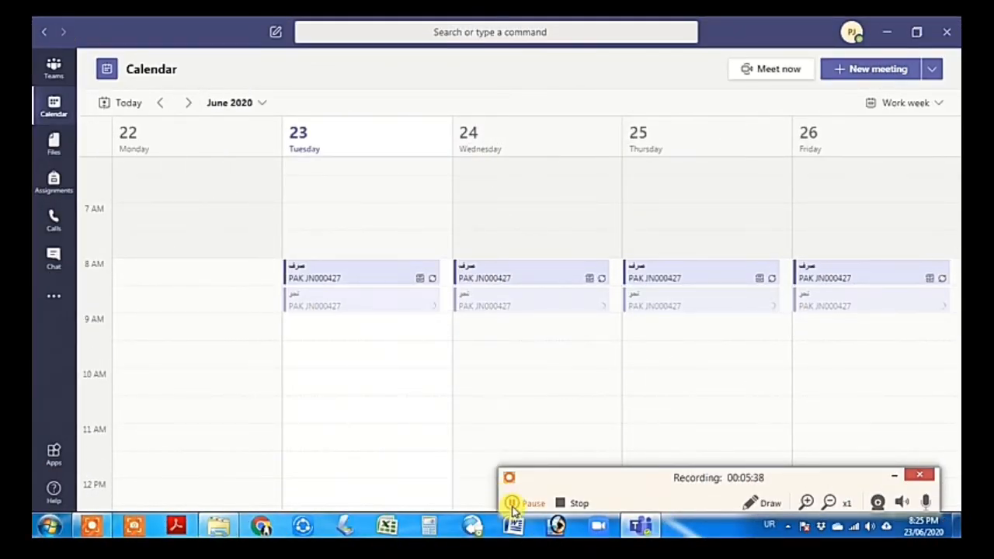
View the June 23–26 work week with daily صرف and نحو meetings
{"action": "left_click", "coordinate": [512, 504]}
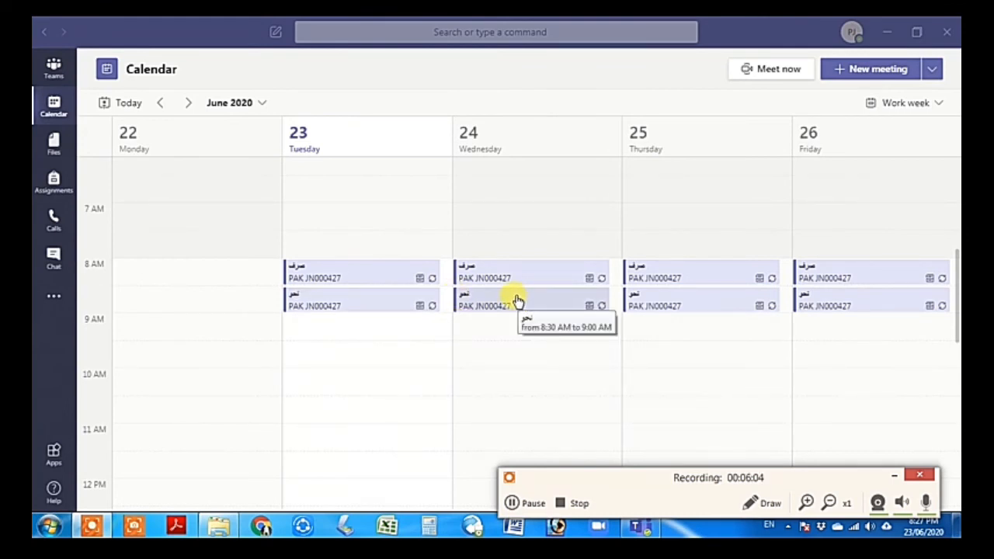
{"action": "left_click", "coordinate": [531, 506]}
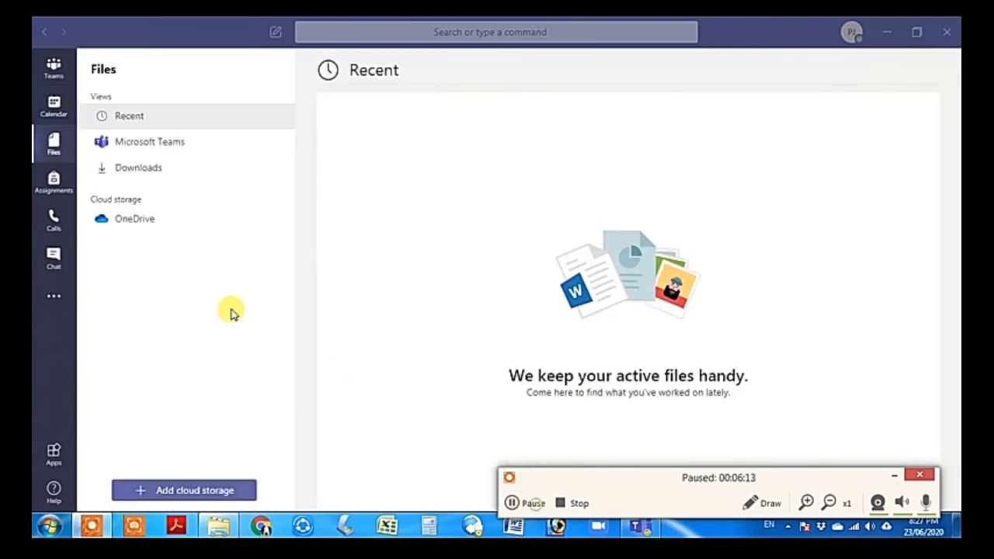
Check the empty OneDrive cloud storage under Files, then go to Assignments
{"action": "left_click", "coordinate": [52, 114]}
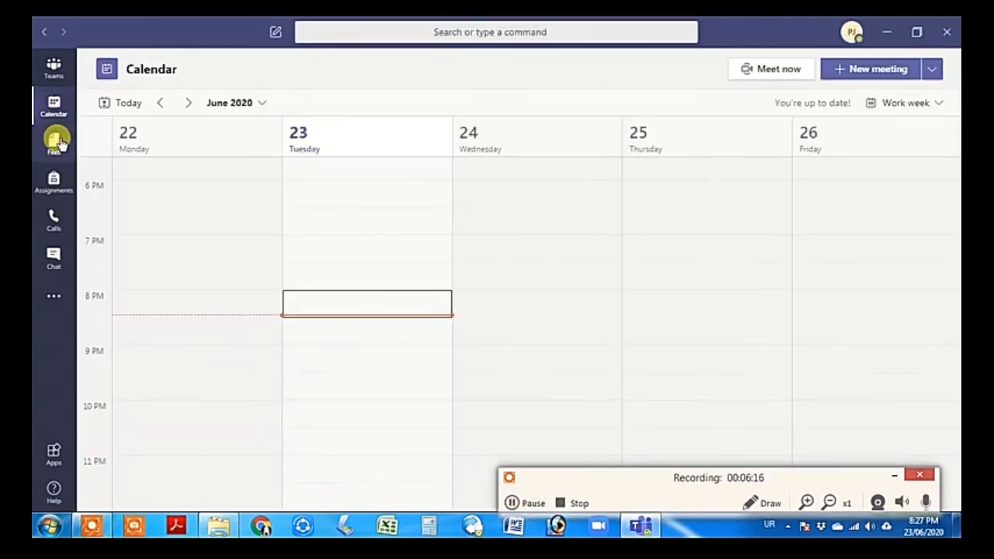
{"action": "left_click", "coordinate": [56, 146]}
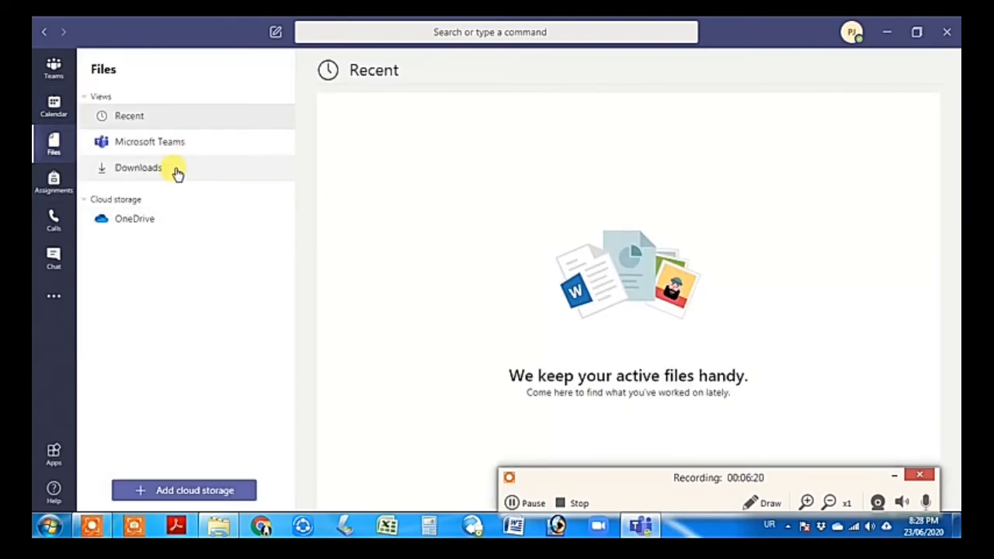
{"action": "left_click", "coordinate": [134, 223]}
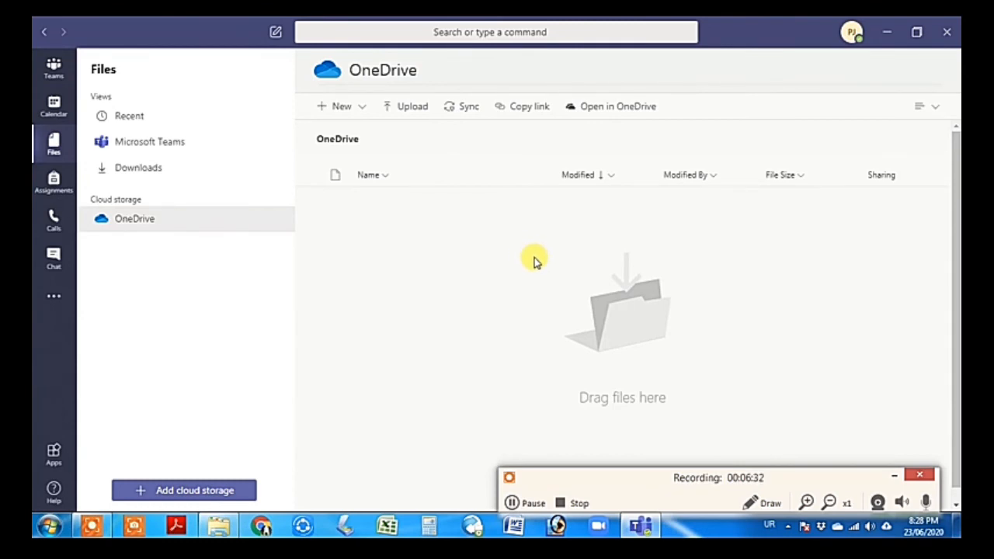
{"action": "left_click", "coordinate": [54, 180]}
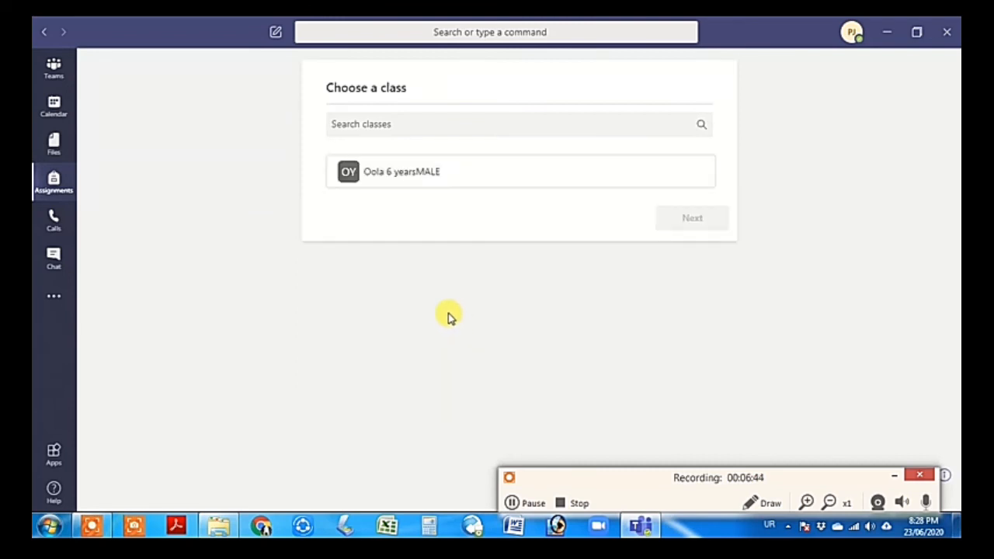
Start Assignments for the Oola 6 yearsMALE class and preview the Create options
{"action": "left_click", "coordinate": [428, 179]}
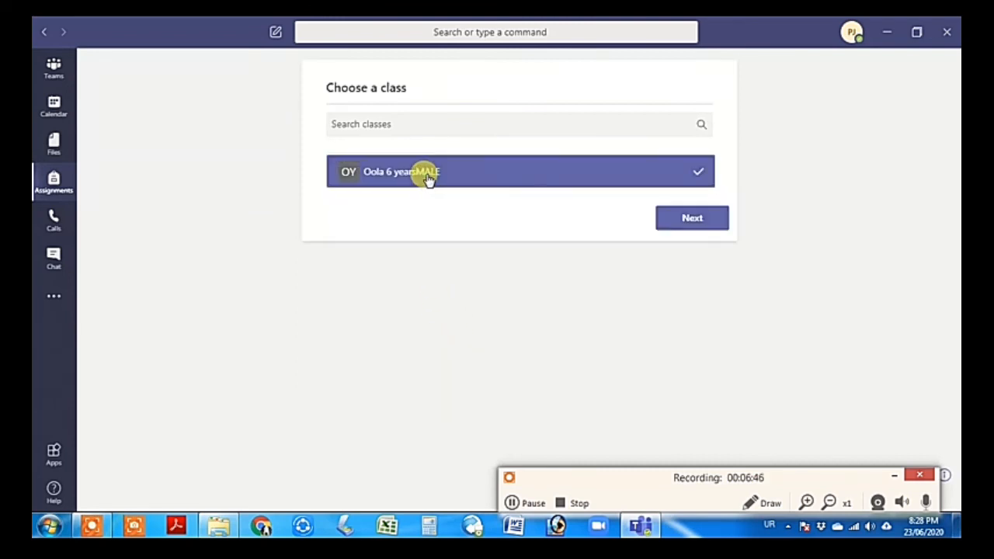
{"action": "left_click", "coordinate": [680, 226]}
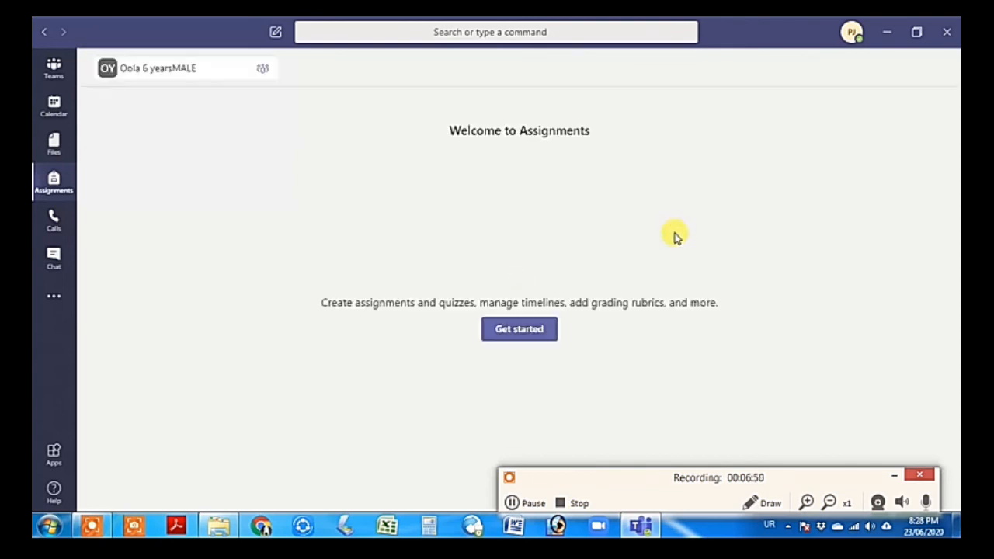
{"action": "left_click", "coordinate": [512, 332]}
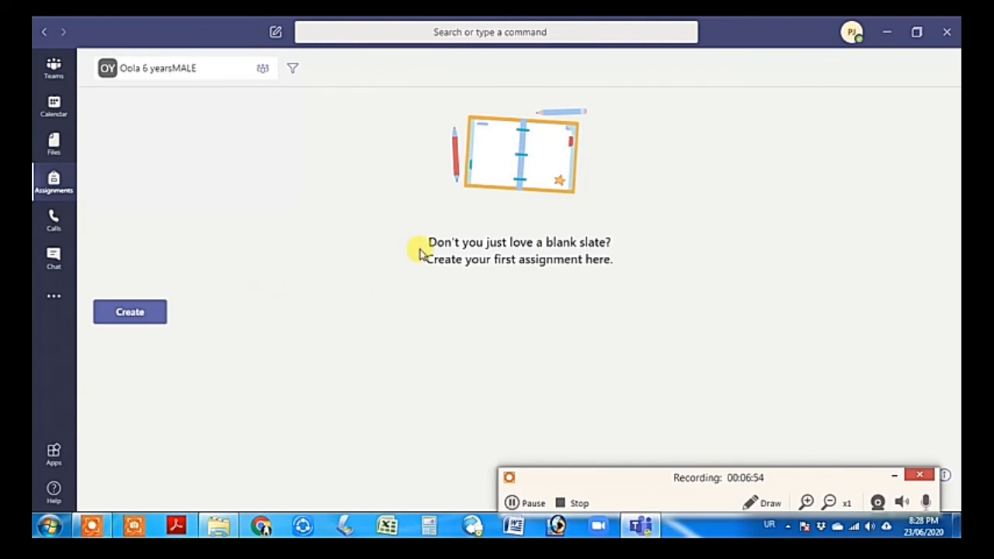
{"action": "left_click", "coordinate": [150, 320]}
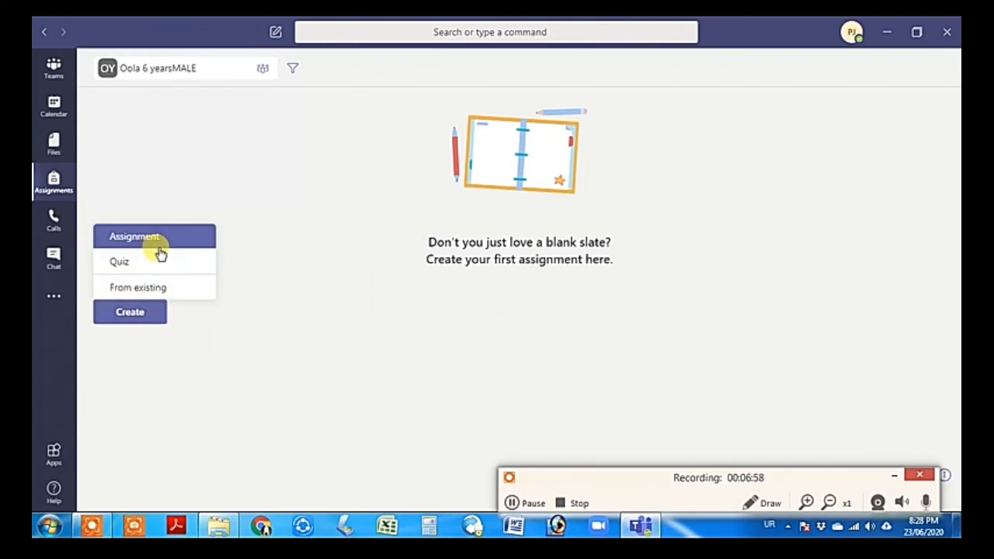
{"action": "left_click", "coordinate": [322, 359]}
{"action": "left_click", "coordinate": [53, 221]}
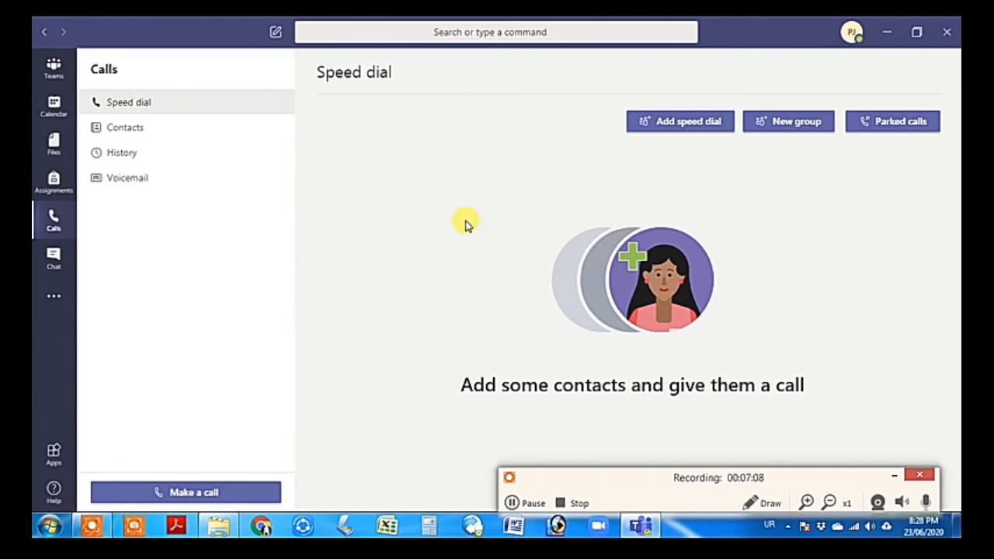
Add the first student found by searching 'pak' to the contacts list
{"action": "left_click", "coordinate": [159, 137]}
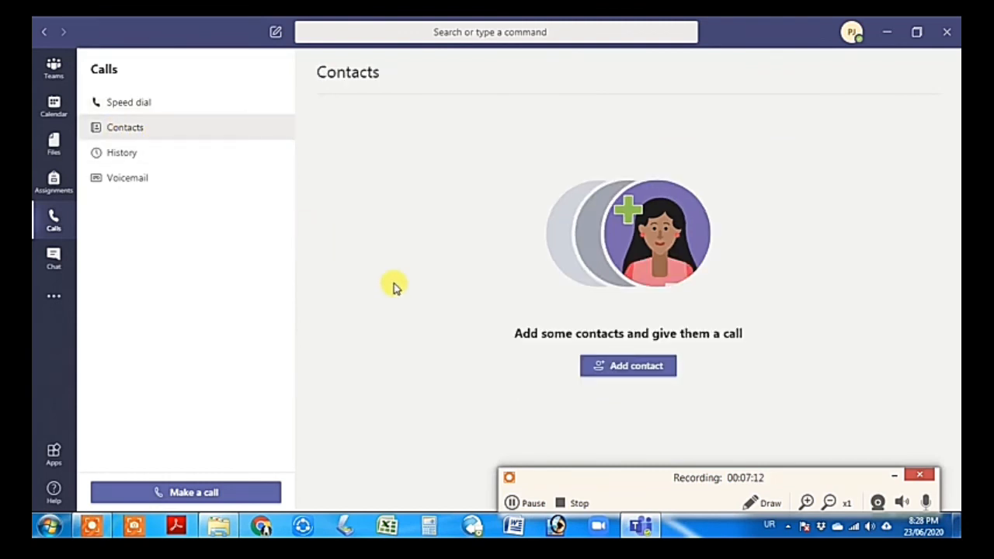
{"action": "left_click", "coordinate": [607, 375]}
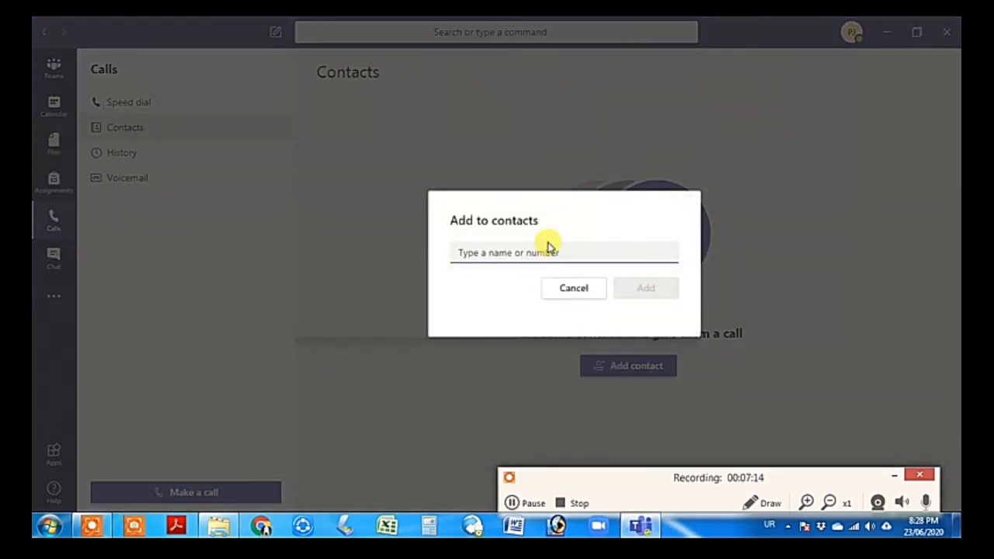
{"action": "type", "text": "J"}
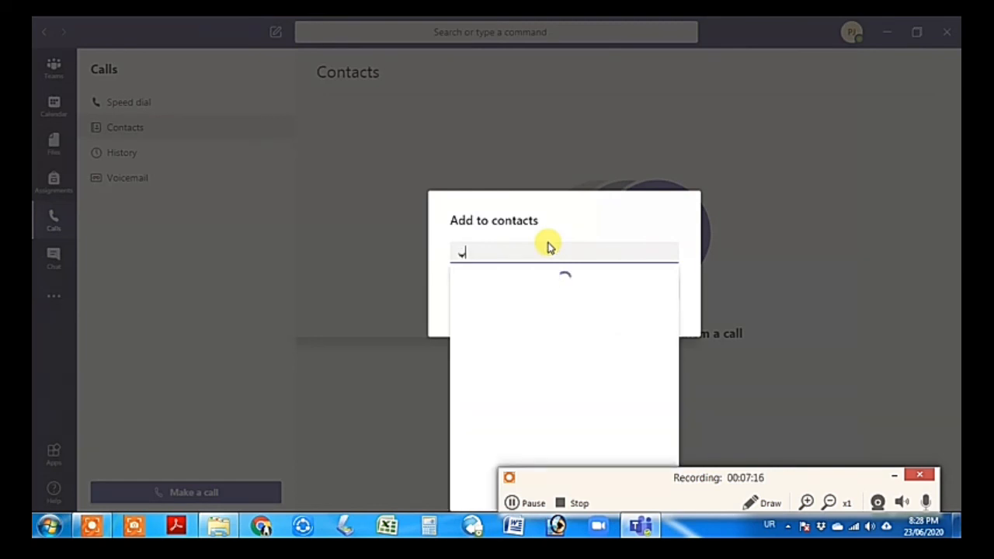
{"action": "key", "text": "BackSpace"}
{"action": "type", "text": "p"}
{"action": "key", "text": "BackSpace"}
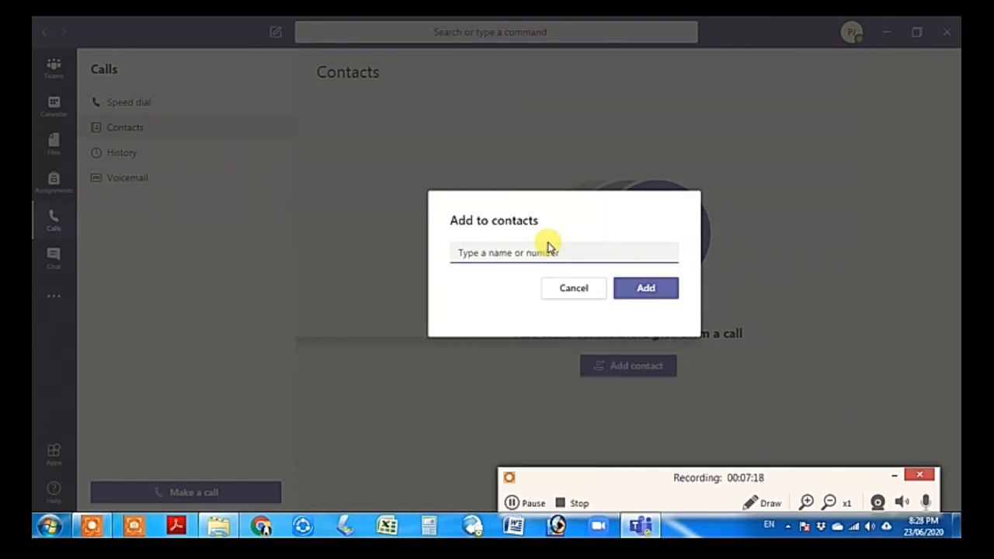
{"action": "type", "text": "pak"}
{"action": "key", "text": "Down"}
{"action": "key", "text": "Up"}
{"action": "key", "text": "Return"}
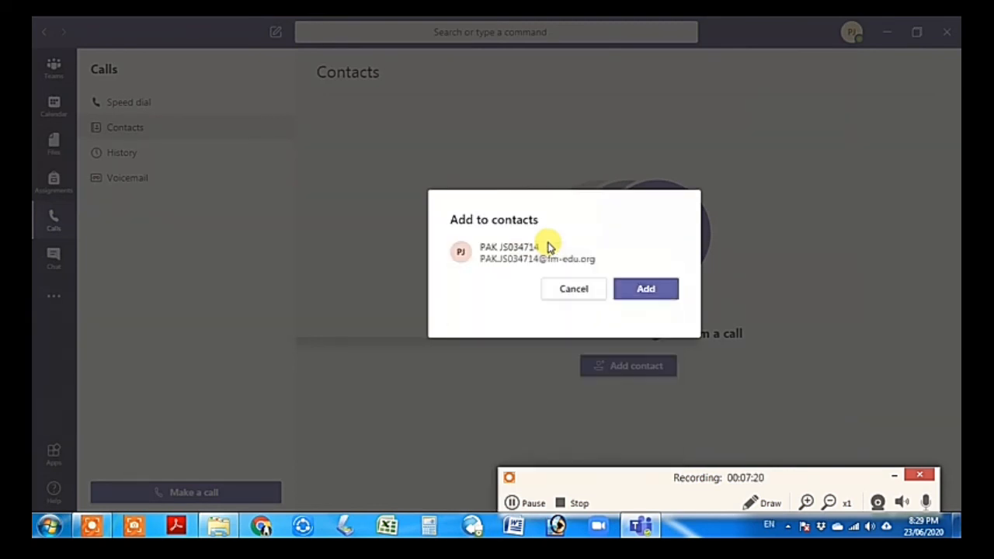
{"action": "left_click", "coordinate": [644, 294]}
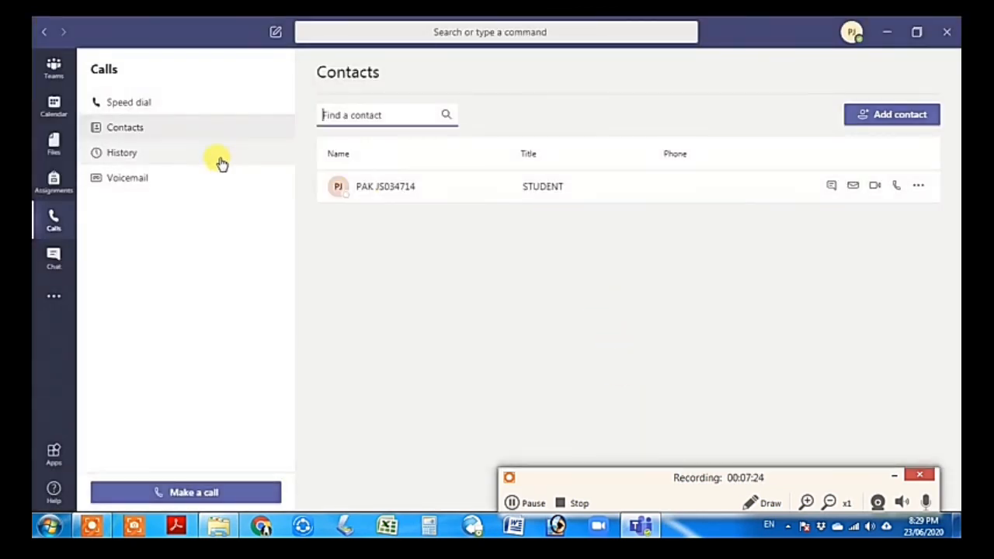
Add the second 'pak' student as a contact and check Speed dial
{"action": "left_click", "coordinate": [892, 115]}
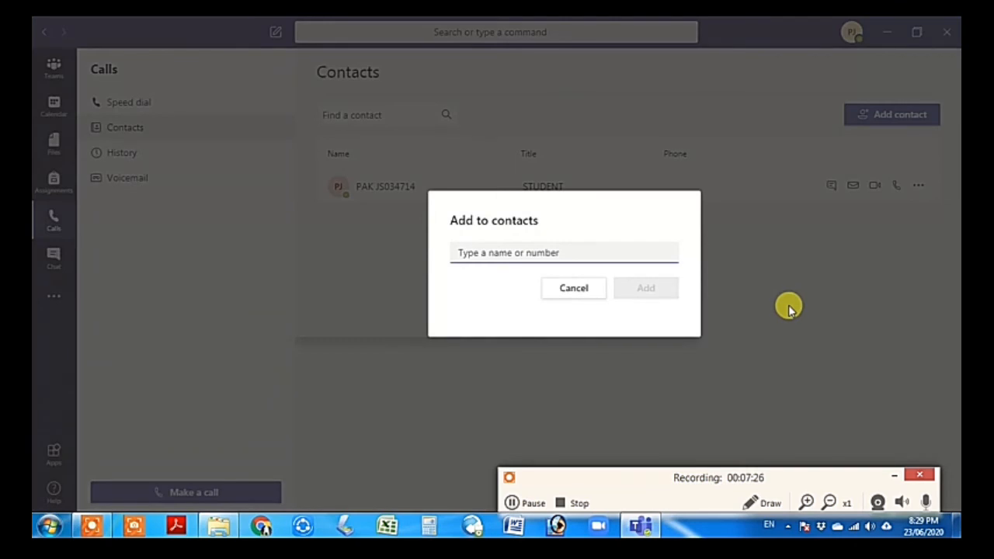
{"action": "type", "text": "pak"}
{"action": "key", "text": "Down"}
{"action": "key", "text": "Return"}
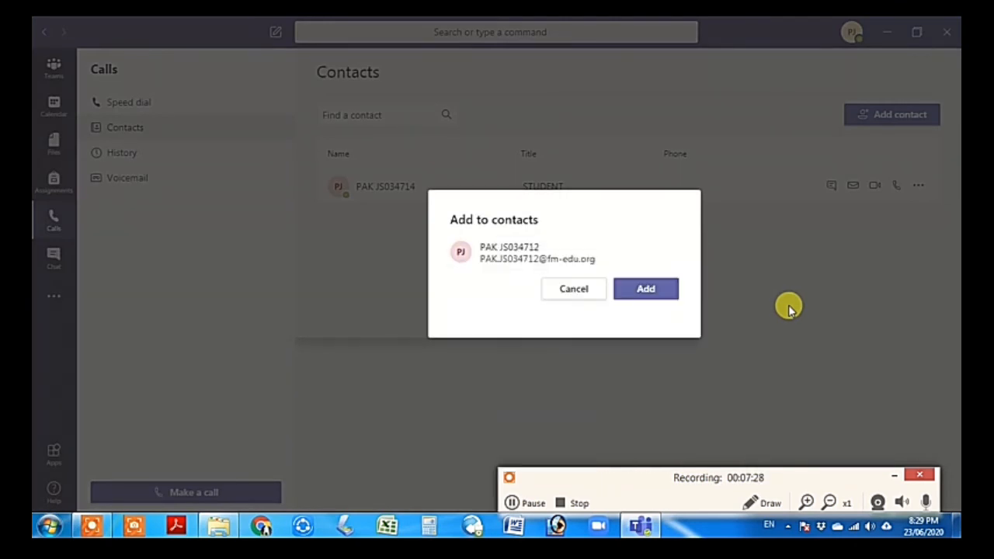
{"action": "left_click", "coordinate": [671, 292]}
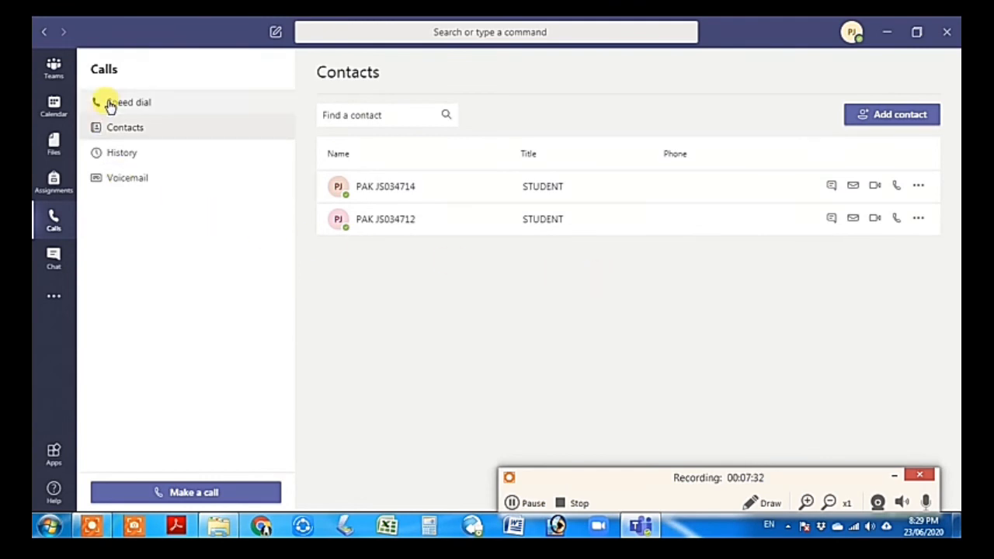
{"action": "left_click", "coordinate": [125, 103]}
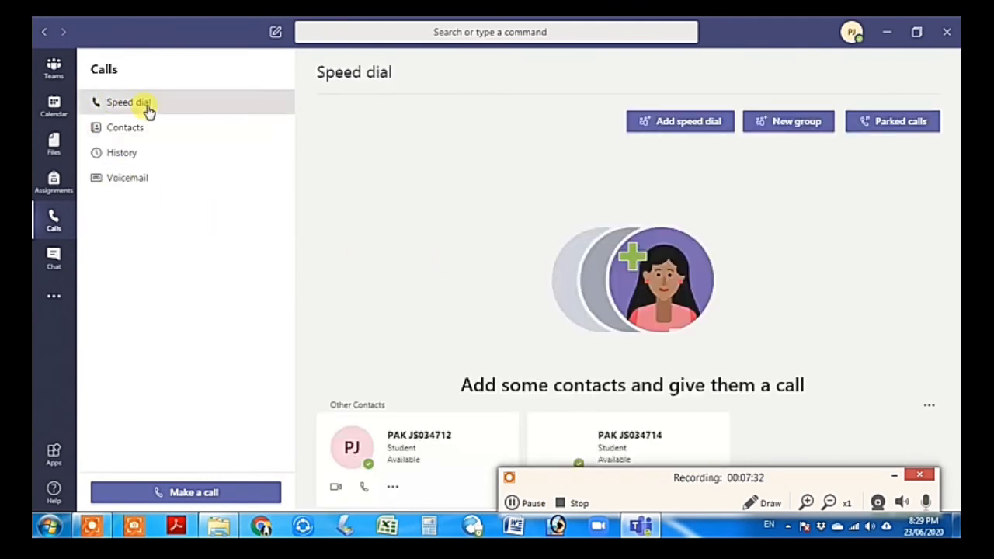
{"action": "left_click", "coordinate": [54, 259]}
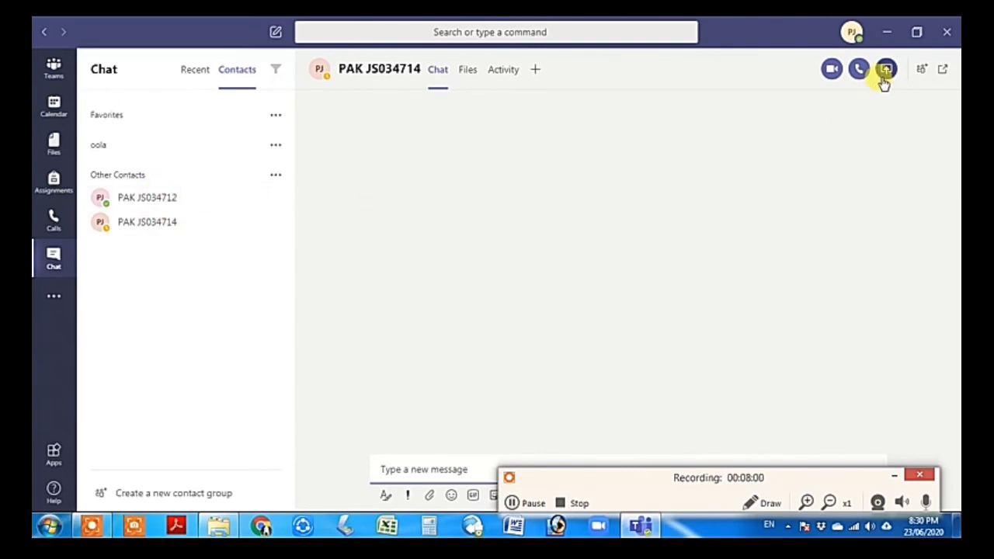
{"action": "left_click", "coordinate": [399, 471]}
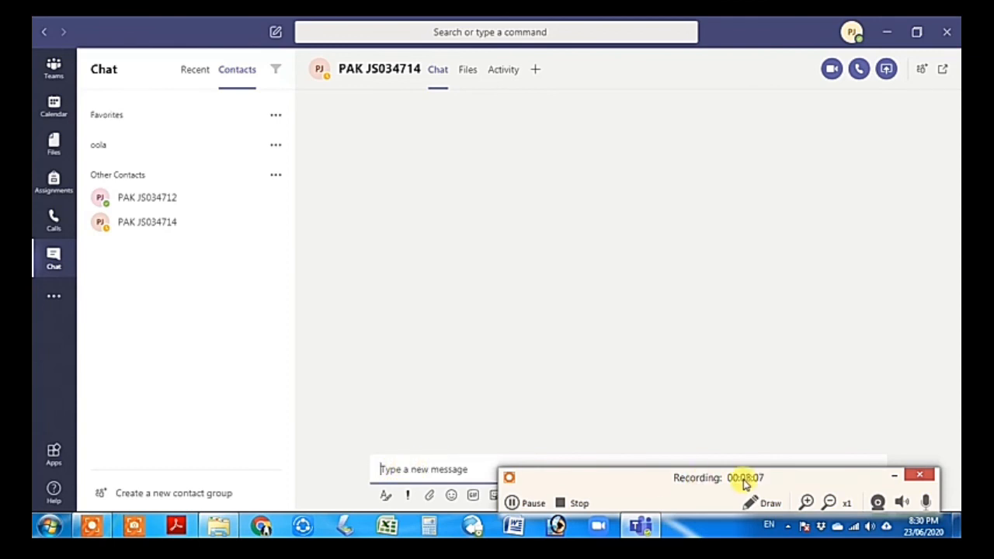
{"action": "left_click", "coordinate": [894, 474]}
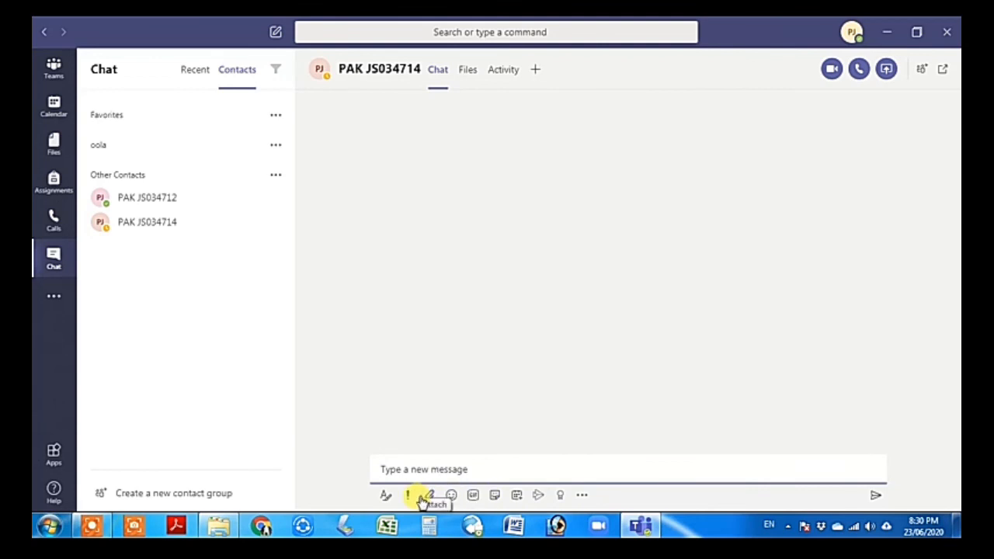
{"action": "left_click", "coordinate": [582, 495]}
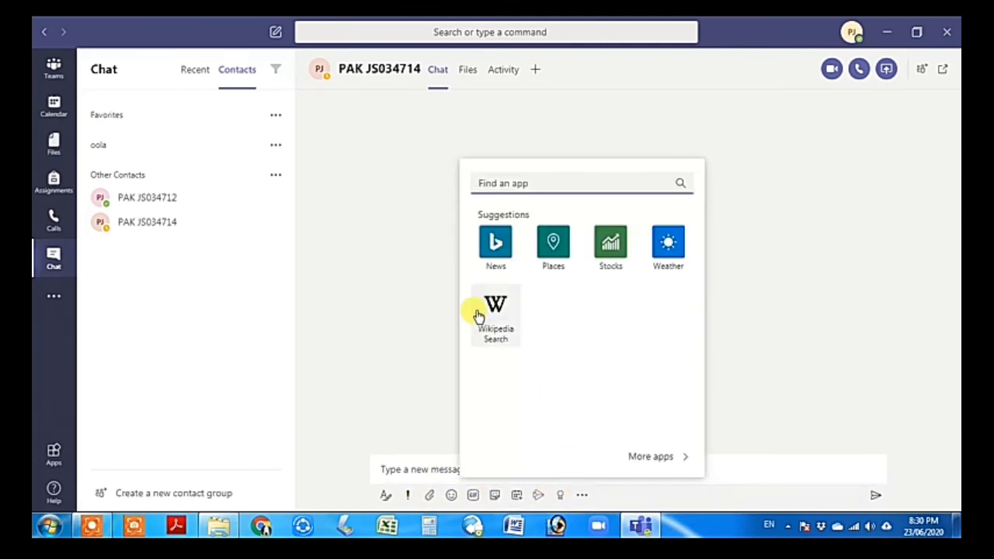
{"action": "left_click", "coordinate": [871, 299]}
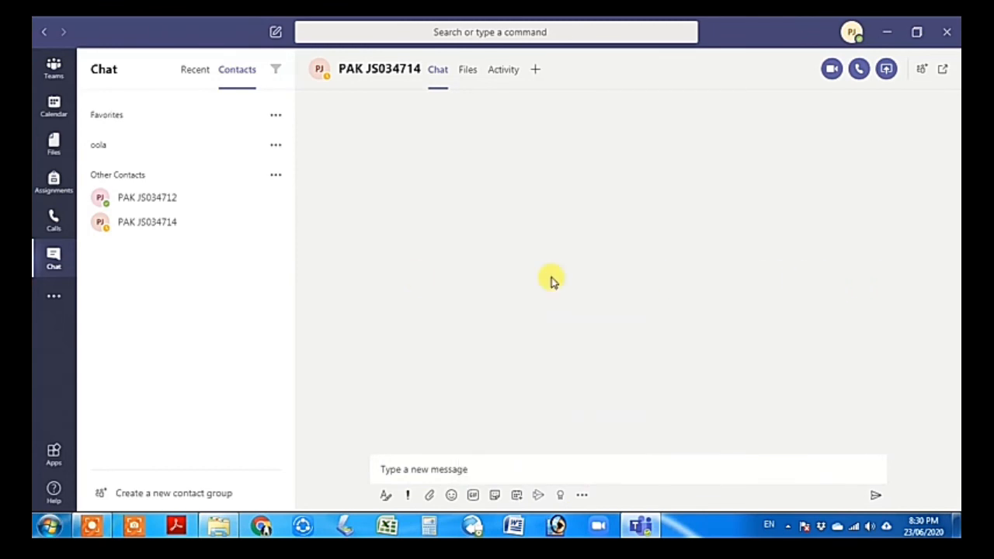
{"action": "left_click", "coordinate": [50, 294]}
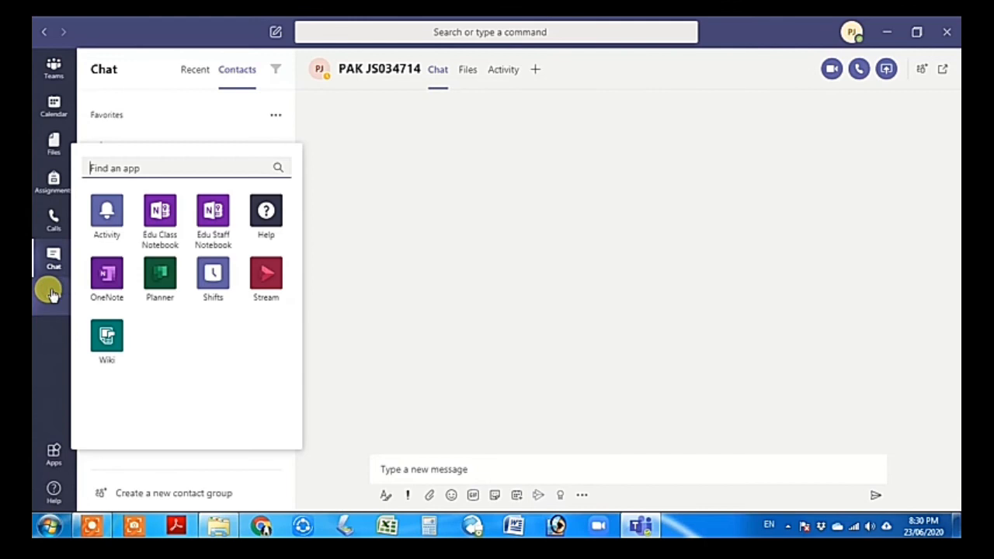
{"action": "left_click", "coordinate": [444, 322]}
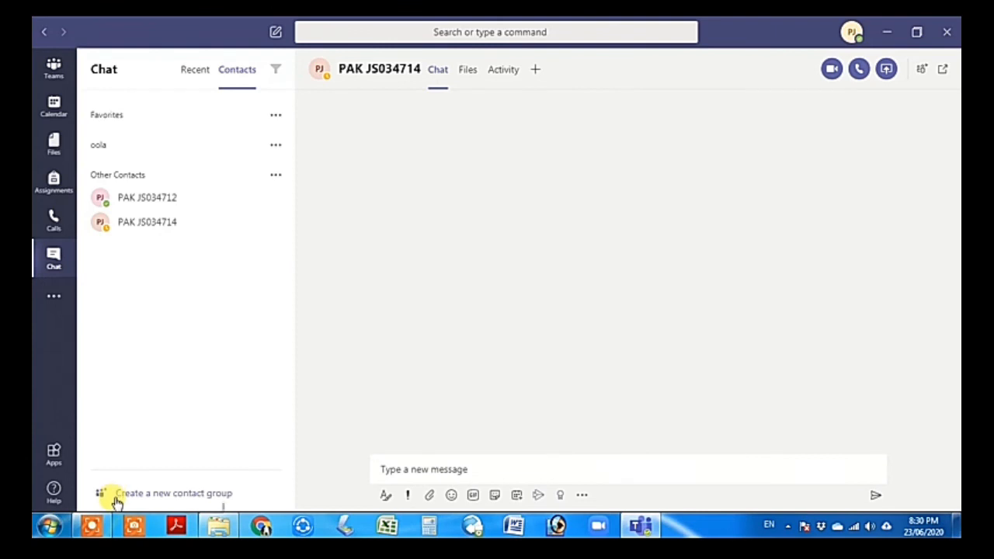
{"action": "left_click", "coordinate": [85, 528]}
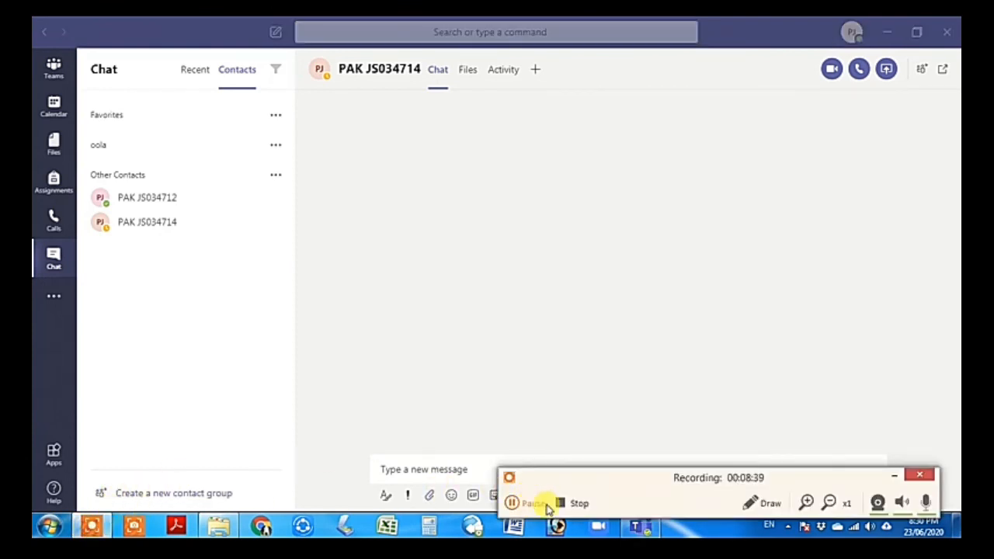